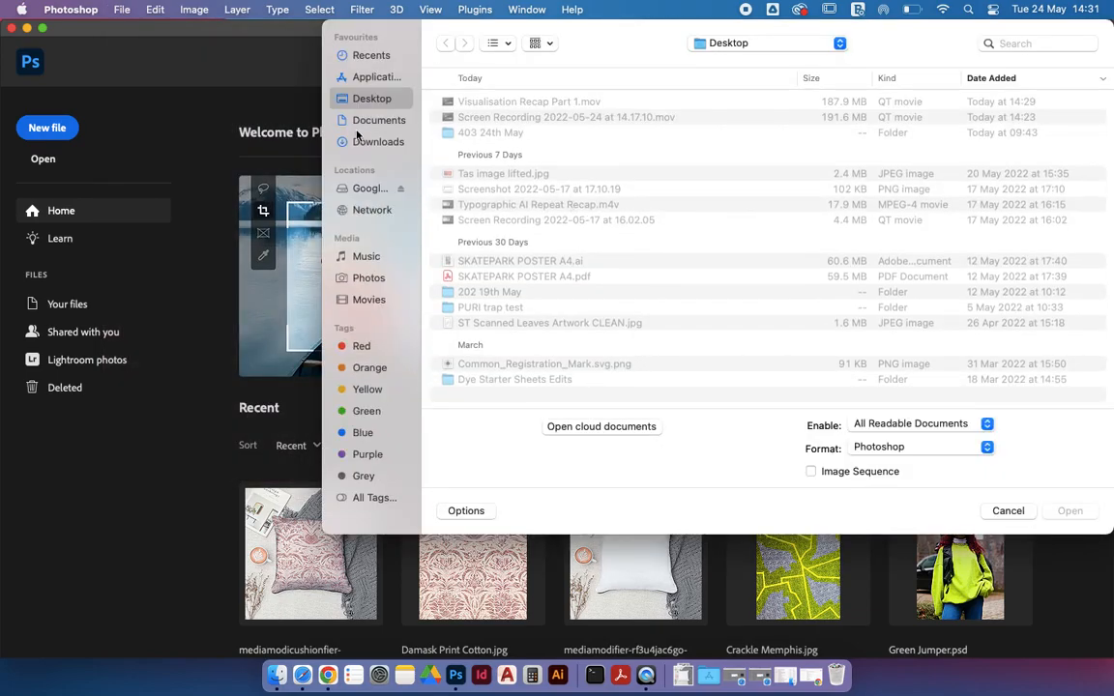
Open Green Jumper.psd and Crackle Memphis.jpg together from the "403 24th May" folder
{"action": "double_click", "coordinate": [490, 133]}
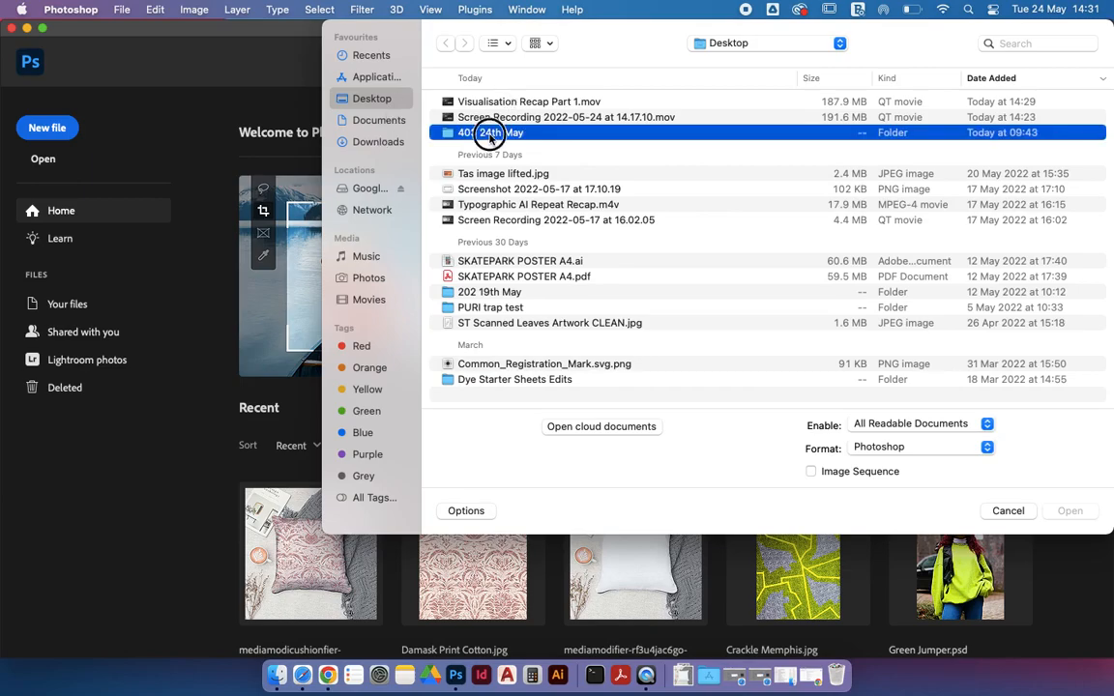
{"action": "left_click", "coordinate": [500, 135]}
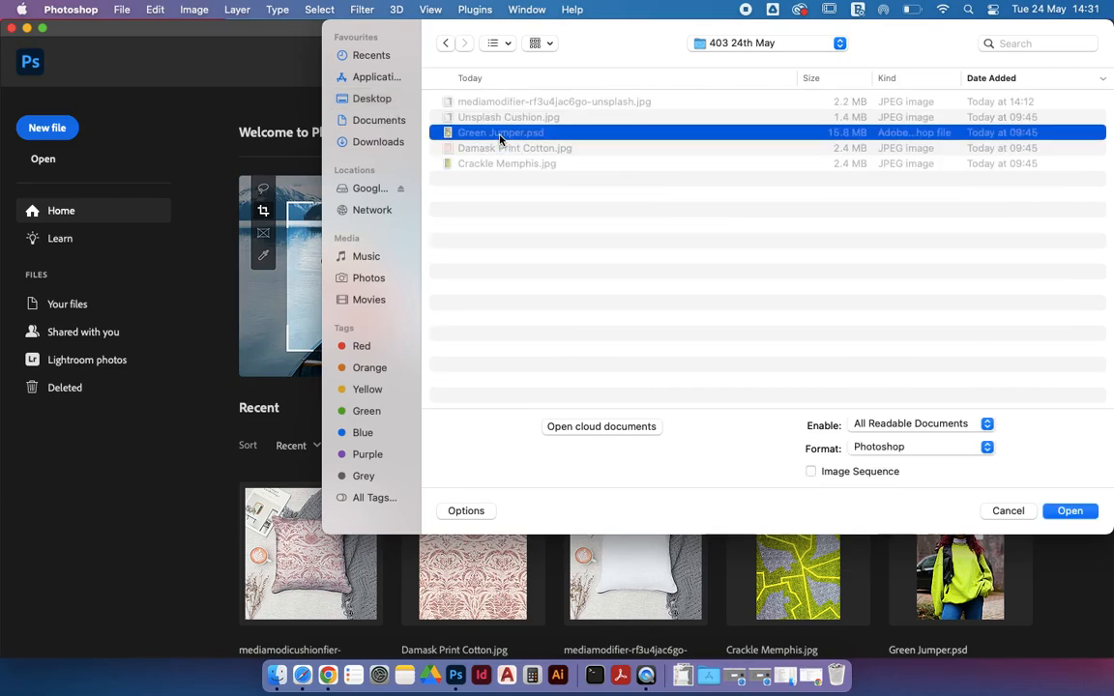
{"action": "left_click", "coordinate": [503, 165], "text": "super"}
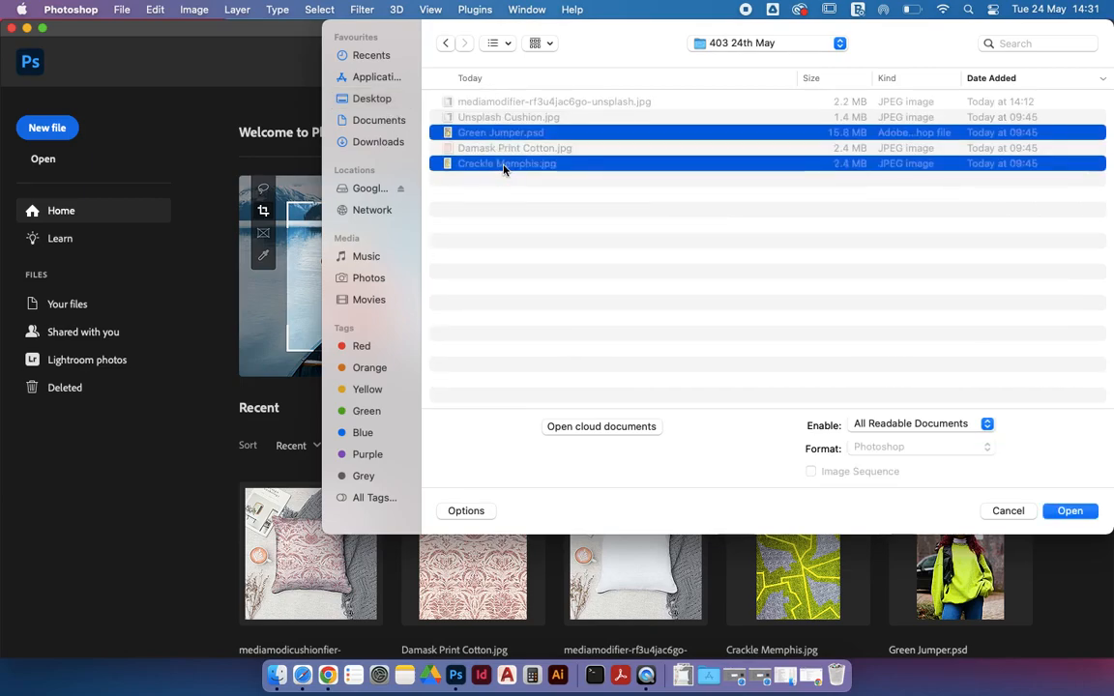
{"action": "left_click", "coordinate": [1070, 511]}
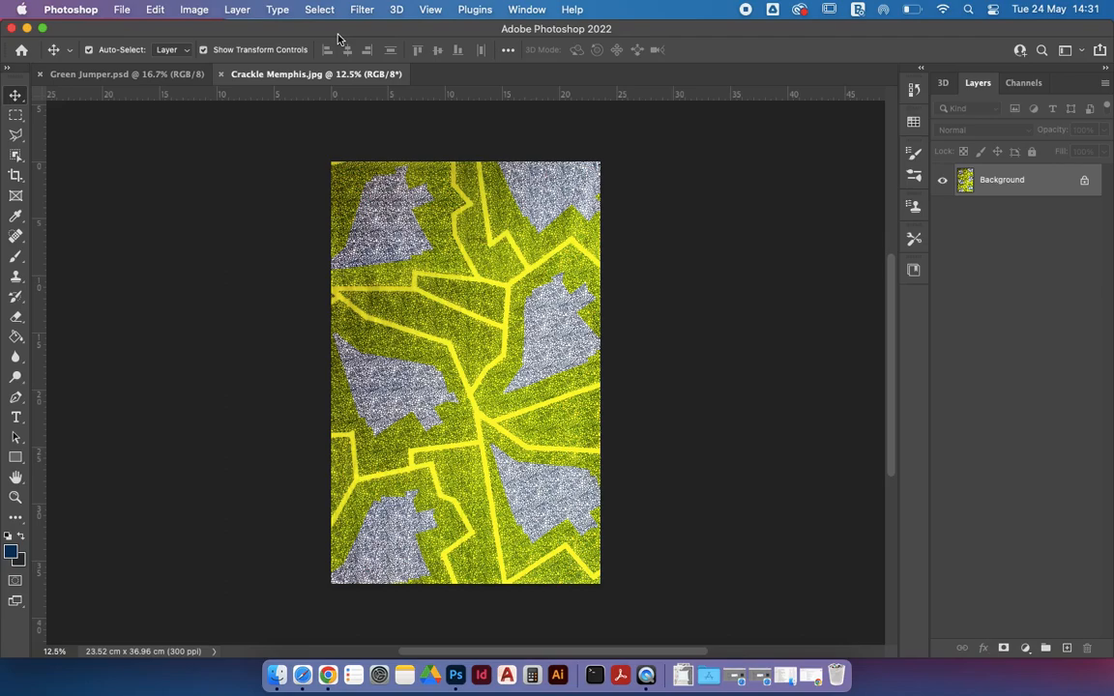
Check the image size and resolution of Green Jumper.psd and Crackle Memphis.jpg without changing either
{"action": "left_click", "coordinate": [150, 75]}
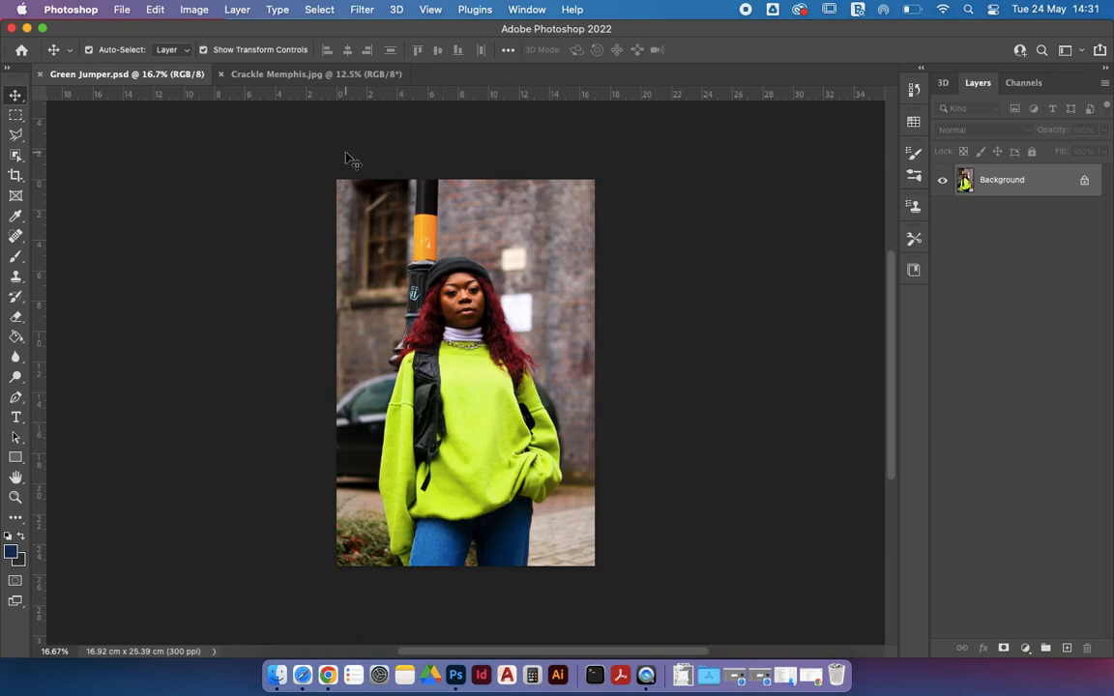
{"action": "left_click", "coordinate": [197, 10]}
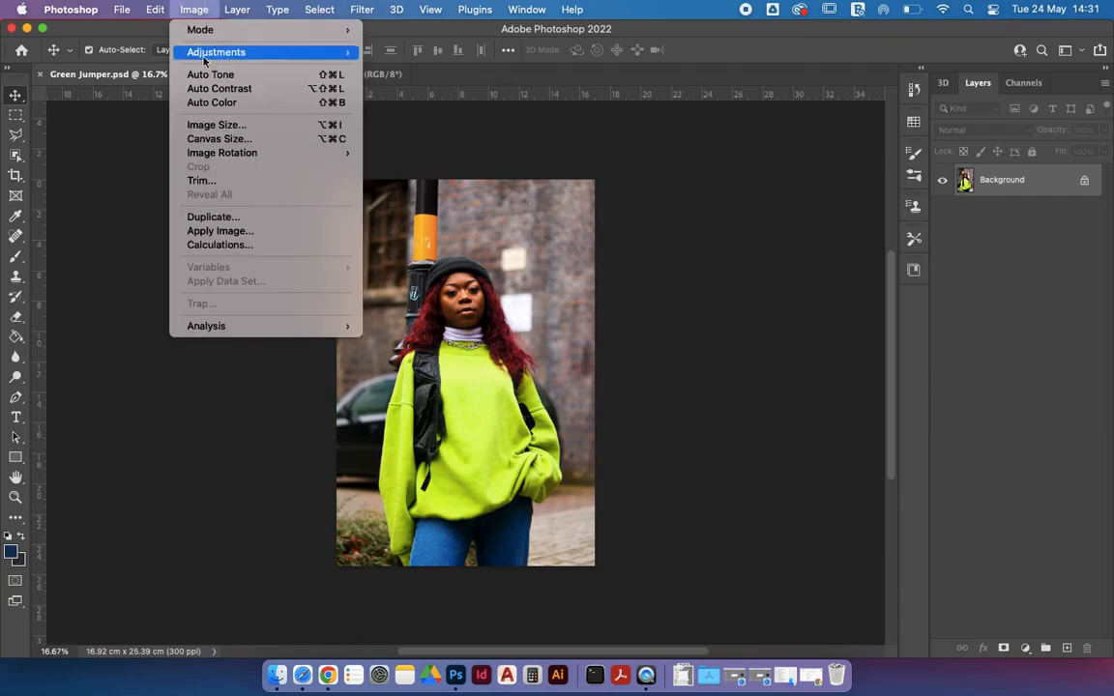
{"action": "left_click", "coordinate": [205, 124]}
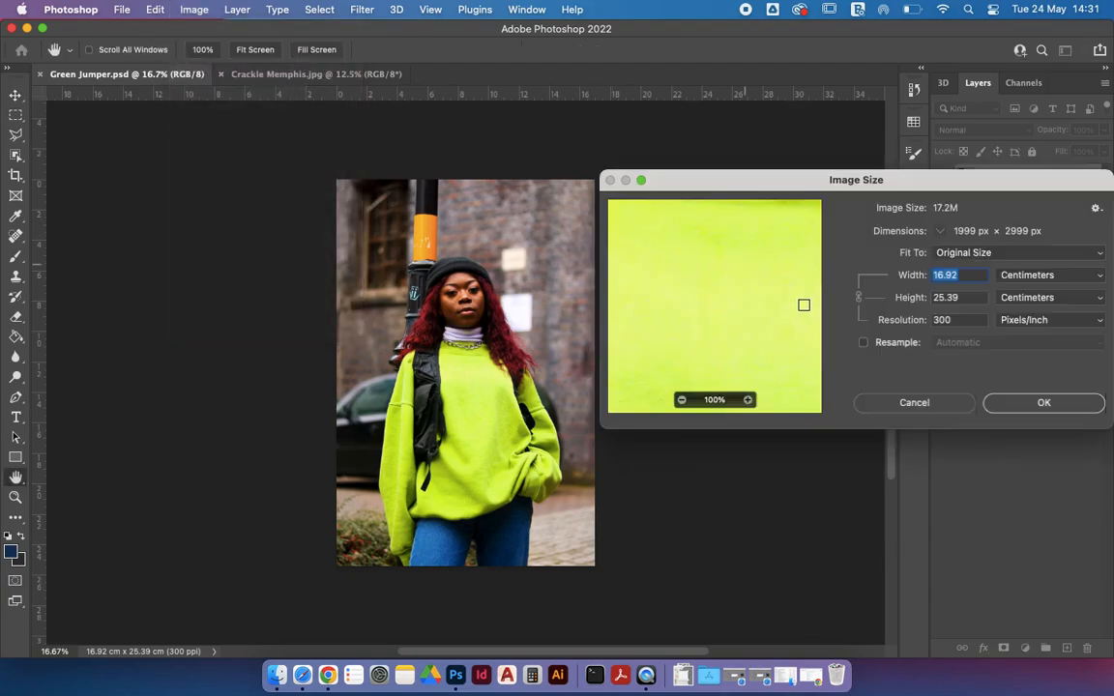
{"action": "left_click", "coordinate": [995, 400]}
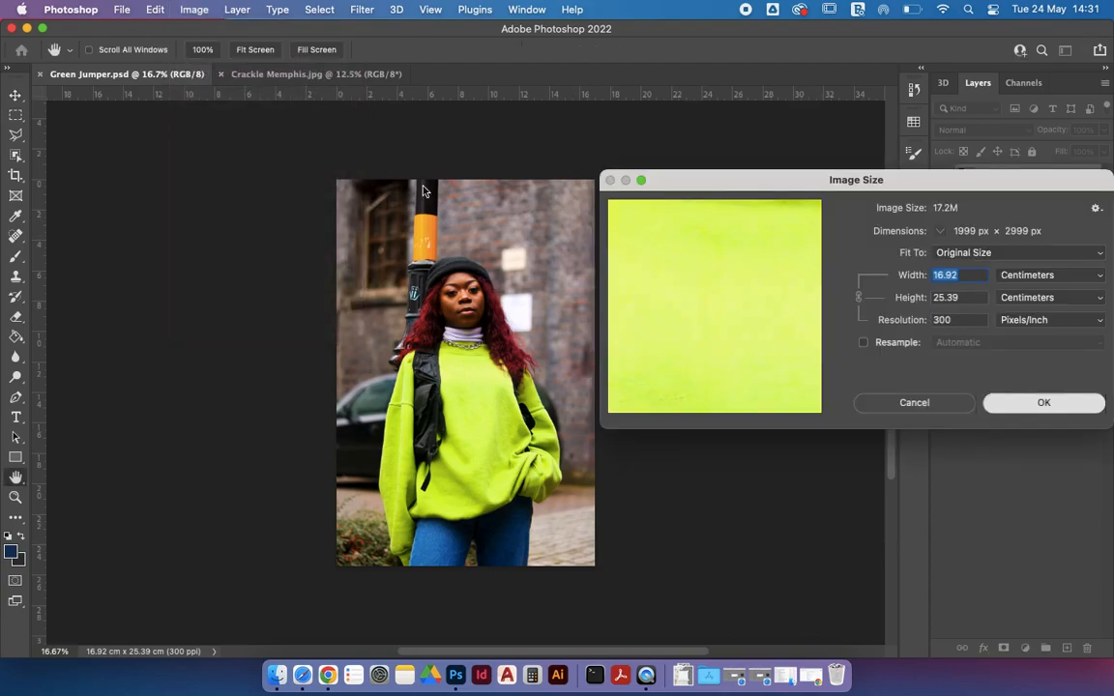
{"action": "left_click", "coordinate": [290, 74]}
{"action": "left_click", "coordinate": [193, 9]}
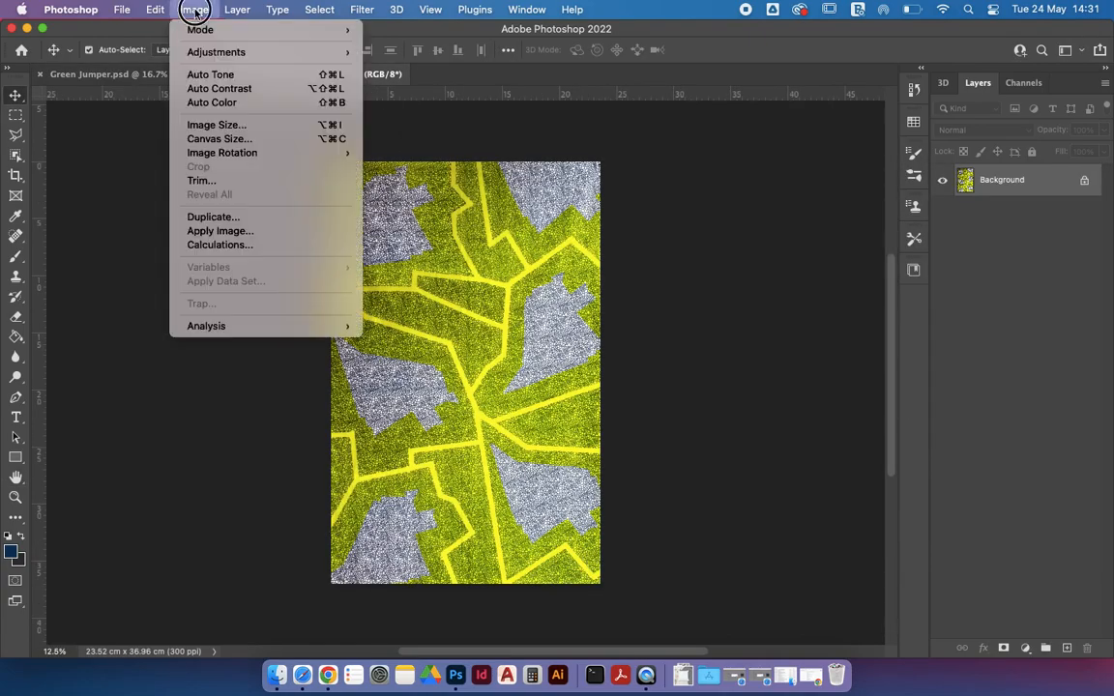
{"action": "left_click", "coordinate": [218, 123]}
{"action": "left_click", "coordinate": [1045, 404]}
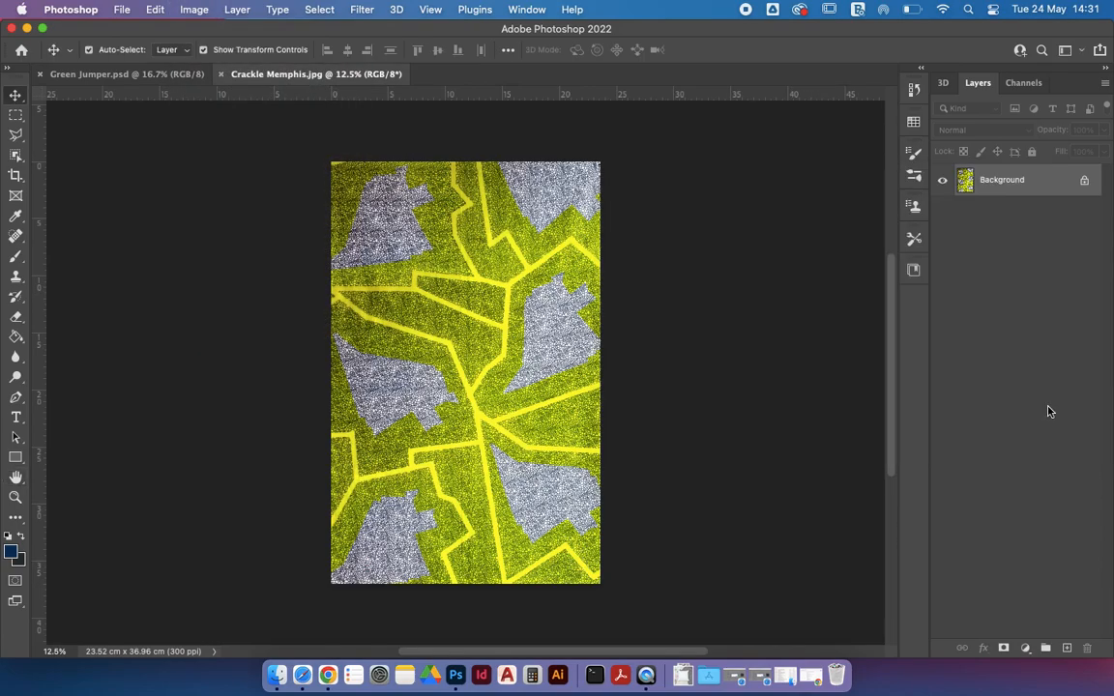
In Green Jumper.psd, select the green jumper with the Magic Wand at a tolerance of 36, adding its shaded areas to the selection
{"action": "left_click", "coordinate": [199, 75]}
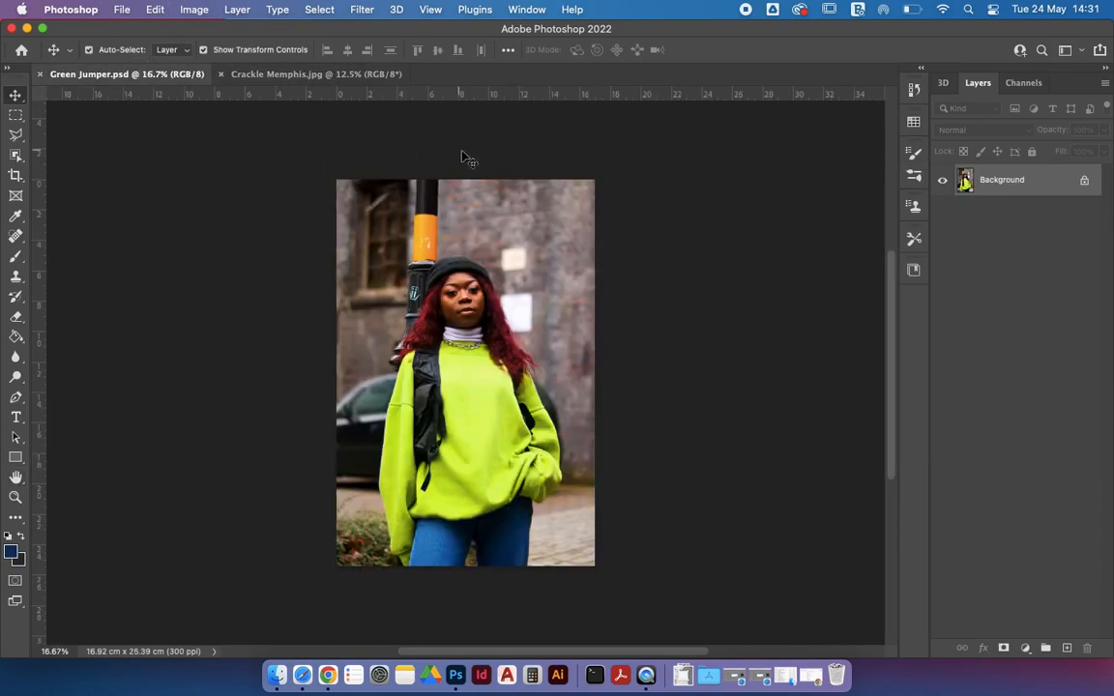
{"action": "scroll", "coordinate": [457, 300], "scroll_direction": "up", "scroll_amount": 4}
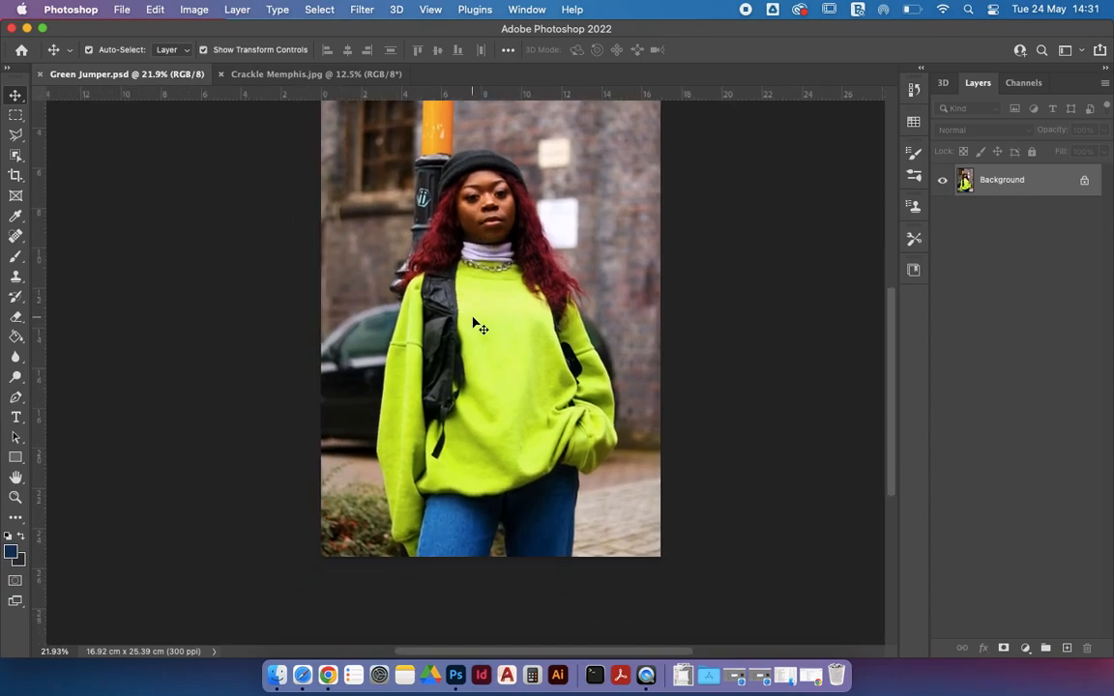
{"action": "scroll", "coordinate": [533, 305], "scroll_direction": "up", "scroll_amount": 3}
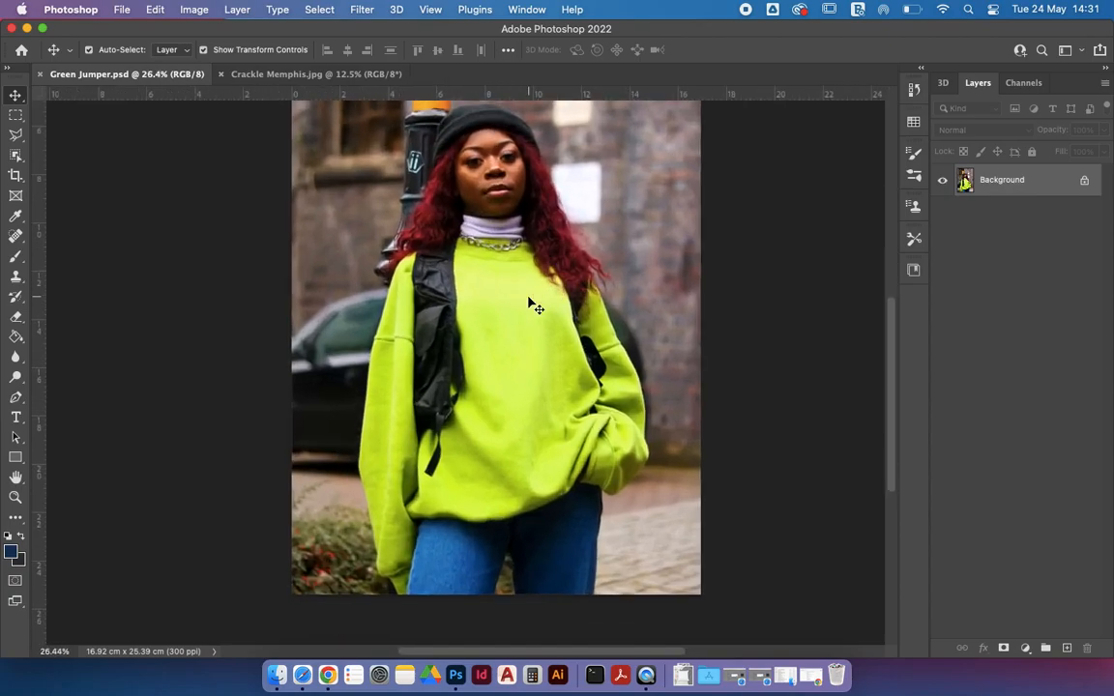
{"action": "left_click", "coordinate": [16, 158]}
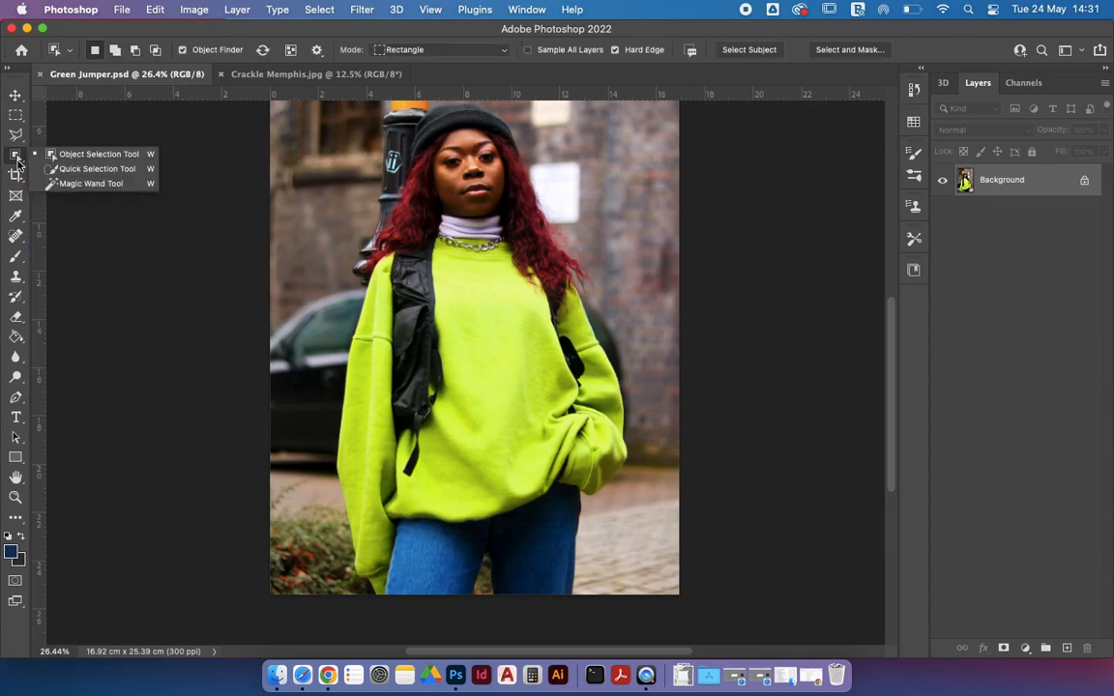
{"action": "left_click", "coordinate": [66, 155]}
{"action": "left_click", "coordinate": [21, 158]}
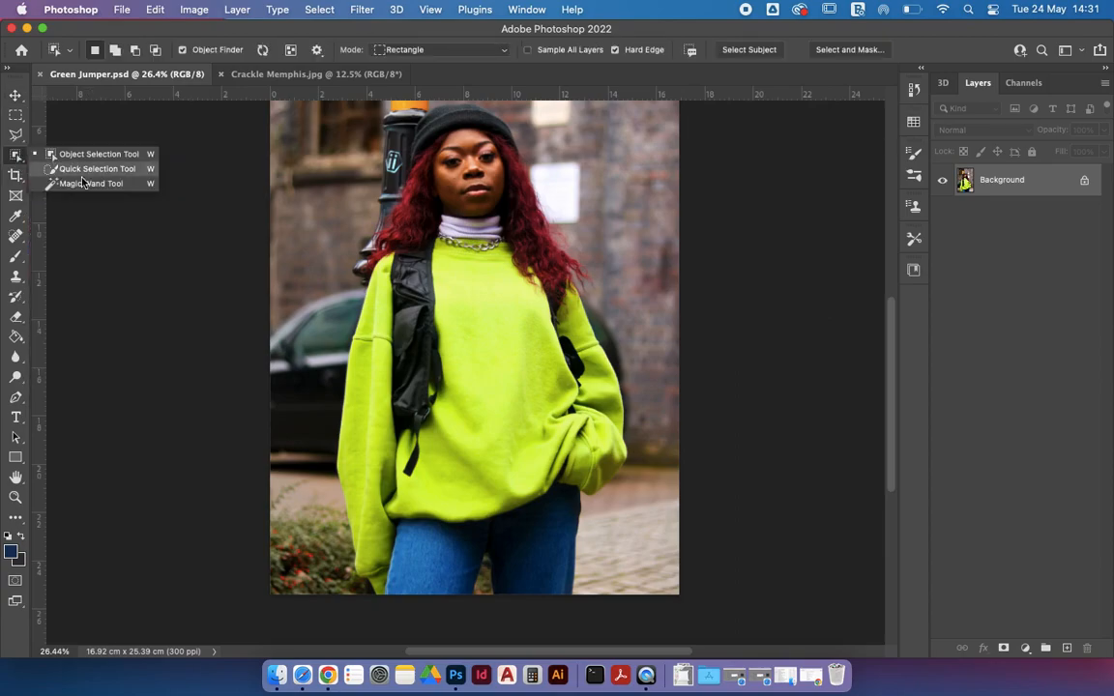
{"action": "left_click", "coordinate": [94, 182]}
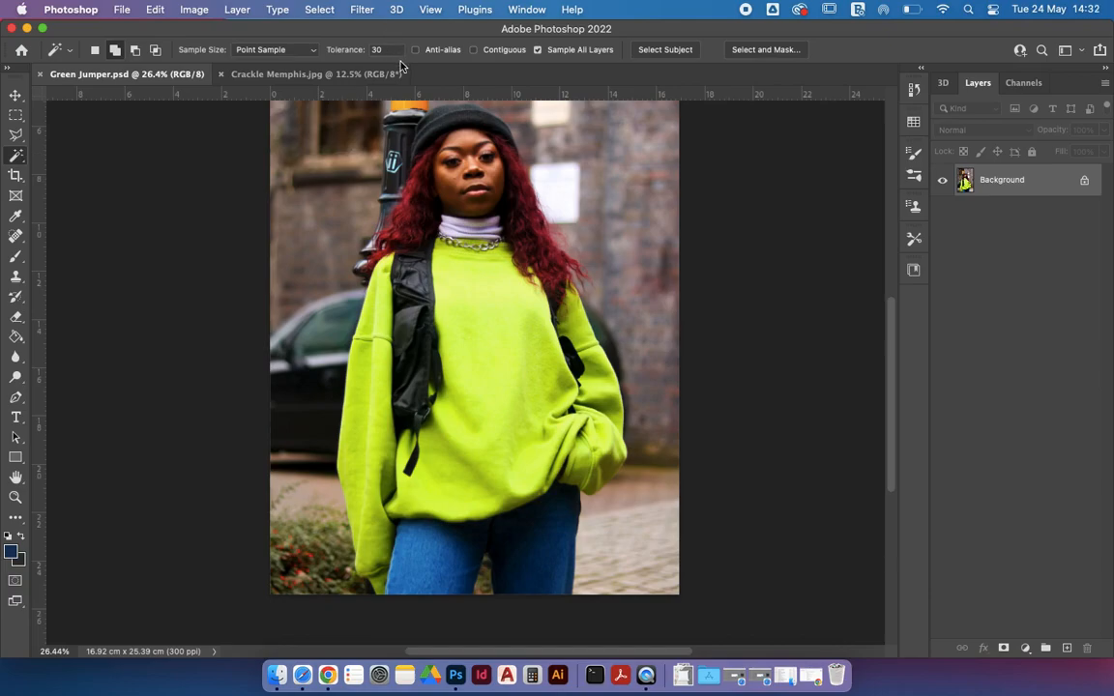
{"action": "left_click", "coordinate": [351, 51]}
{"action": "type", "text": "36"}
{"action": "left_click", "coordinate": [469, 267]}
{"action": "scroll", "coordinate": [474, 319], "scroll_direction": "up", "scroll_amount": 1}
{"action": "scroll", "coordinate": [474, 317], "scroll_direction": "up", "scroll_amount": 1}
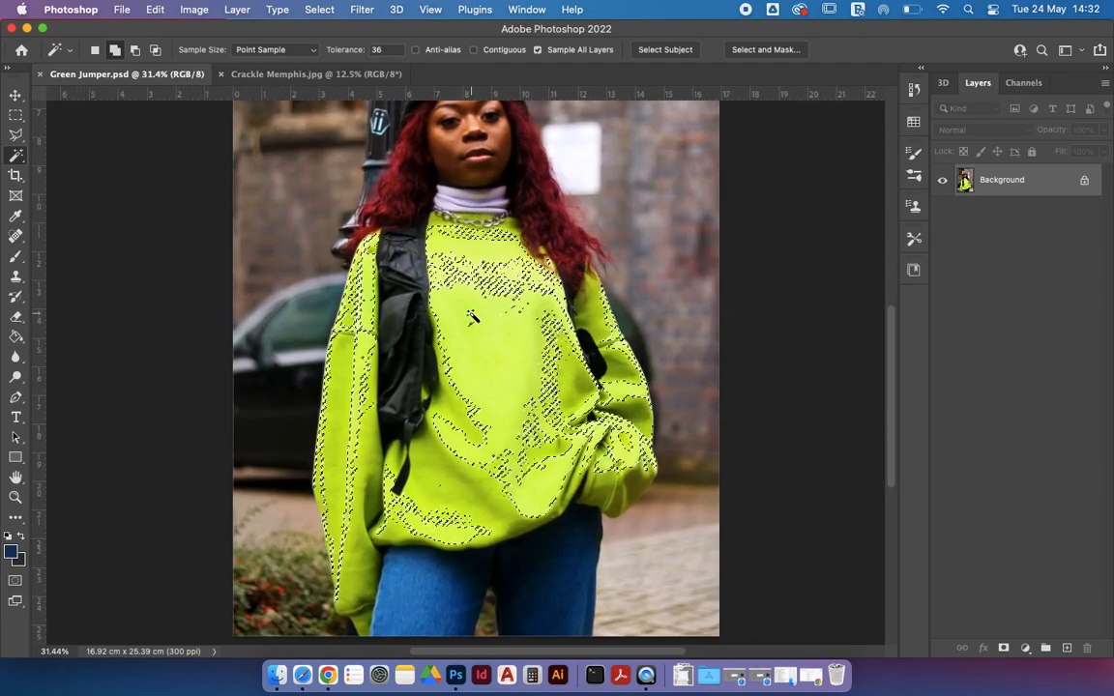
{"action": "scroll", "coordinate": [411, 305], "scroll_direction": "down", "scroll_amount": 2}
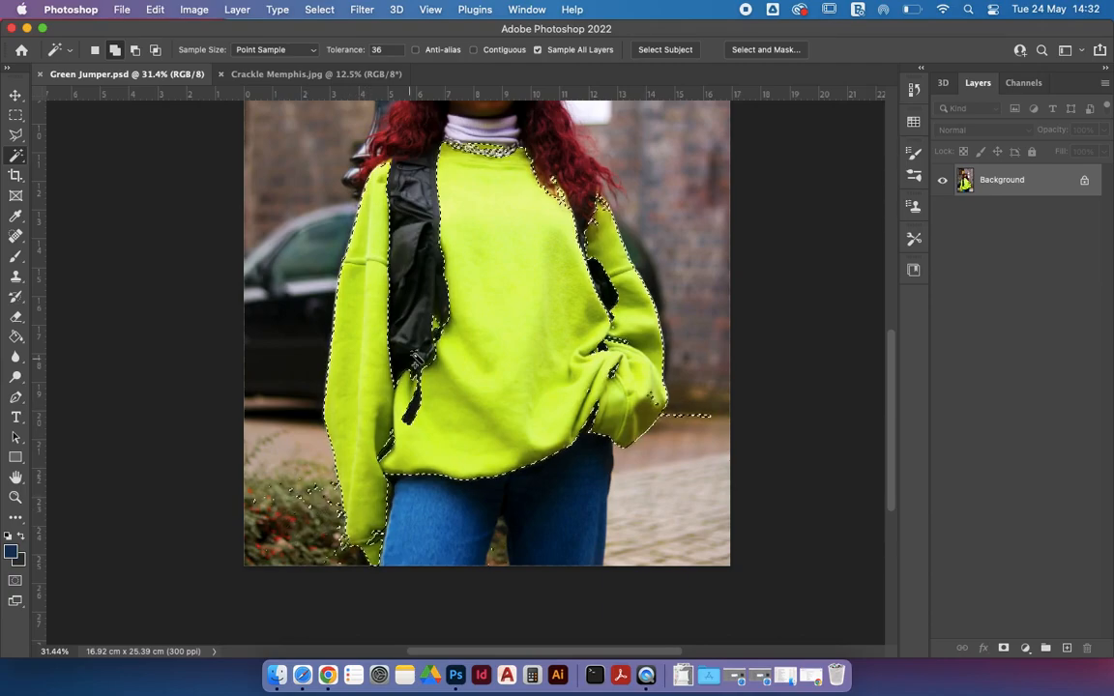
Examine the jumper selection's edges around the neckline, bag straps, sleeves, hem and surrounding background for stray or missed areas
{"action": "scroll", "coordinate": [478, 289], "scroll_direction": "up", "scroll_amount": 3}
{"action": "scroll", "coordinate": [487, 283], "scroll_direction": "up", "scroll_amount": 5}
{"action": "scroll", "coordinate": [487, 283], "scroll_direction": "up", "scroll_amount": 5}
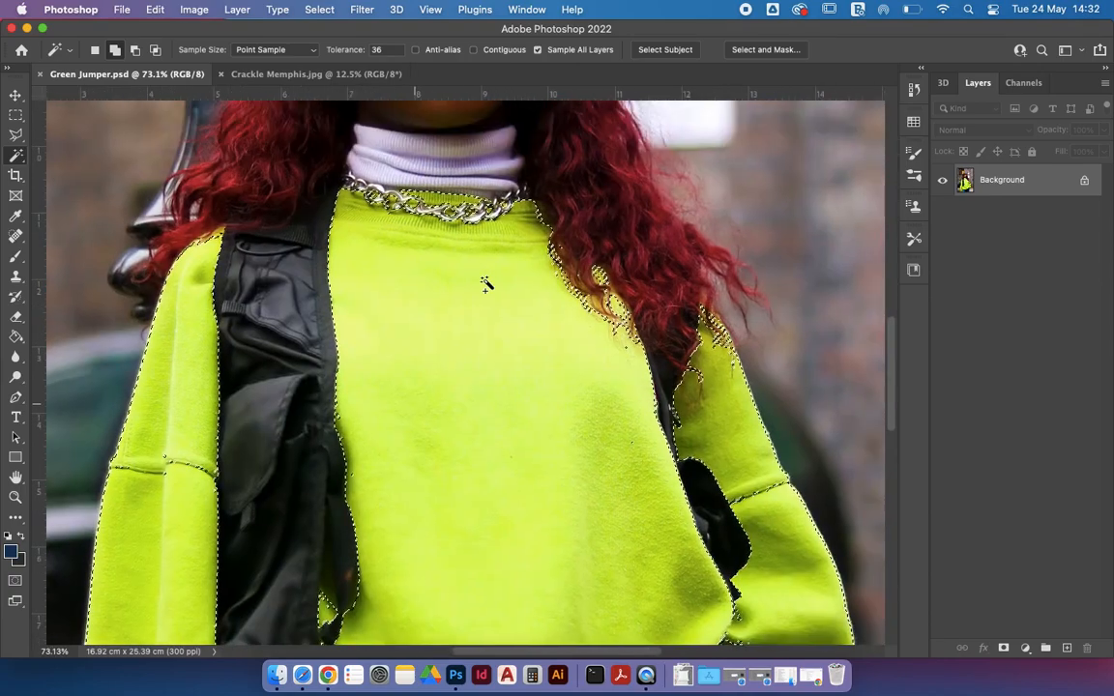
{"action": "scroll", "coordinate": [486, 283], "scroll_direction": "right", "scroll_amount": 4}
{"action": "scroll", "coordinate": [487, 283], "scroll_direction": "down", "scroll_amount": 10}
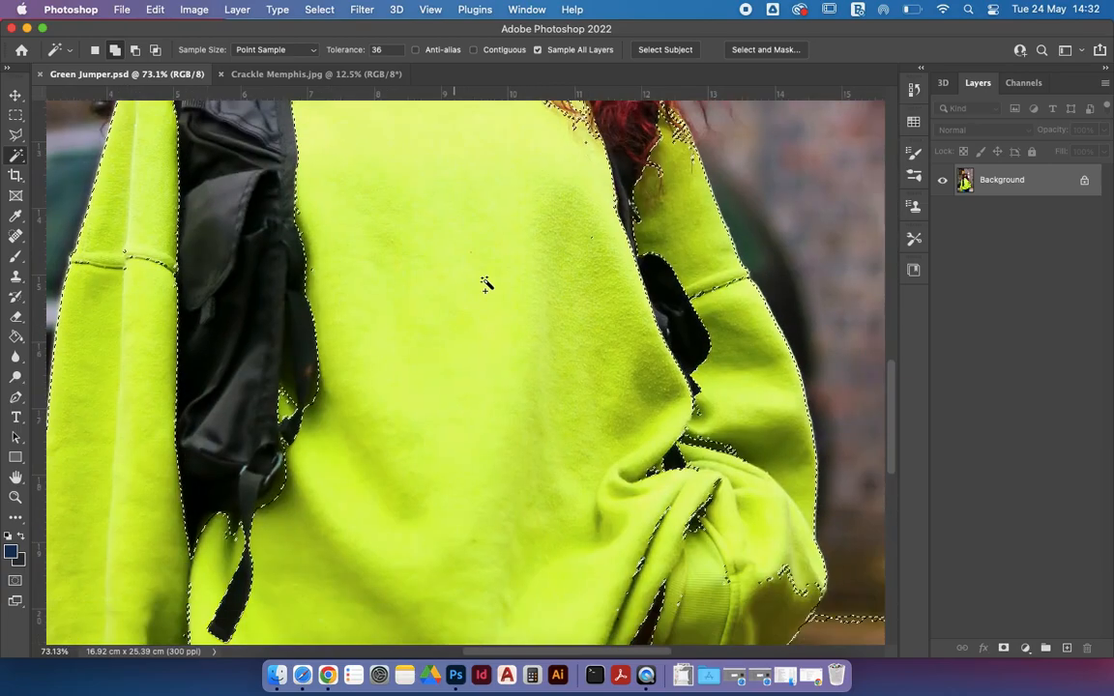
{"action": "scroll", "coordinate": [487, 283], "scroll_direction": "left", "scroll_amount": 1}
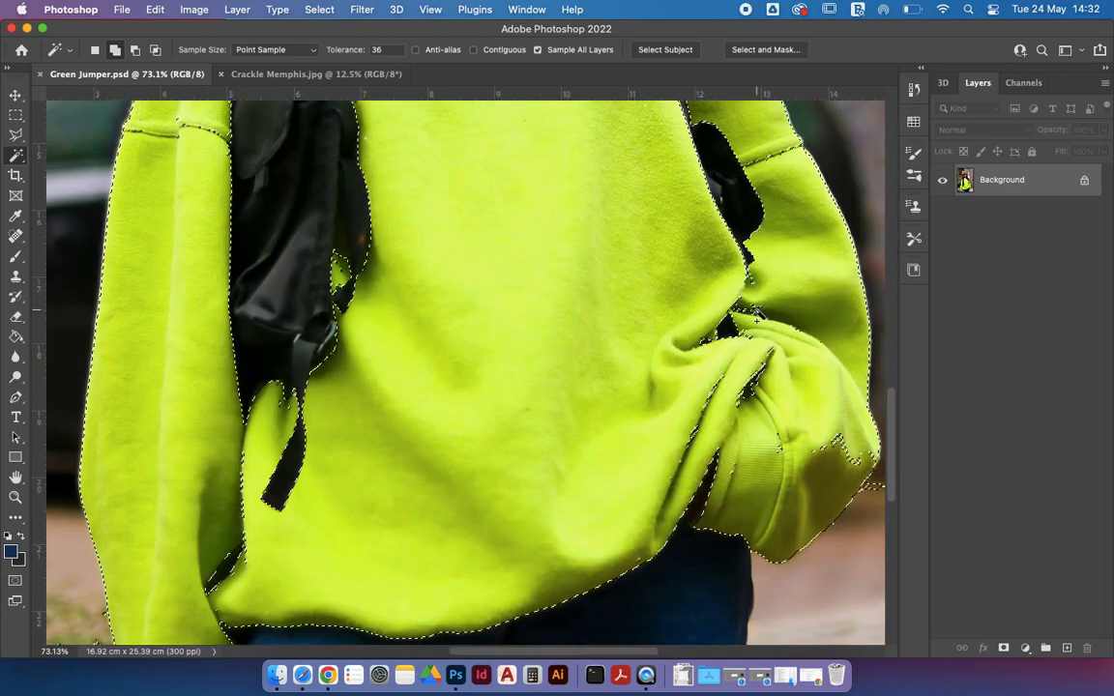
{"action": "scroll", "coordinate": [523, 426], "scroll_direction": "down", "scroll_amount": 6}
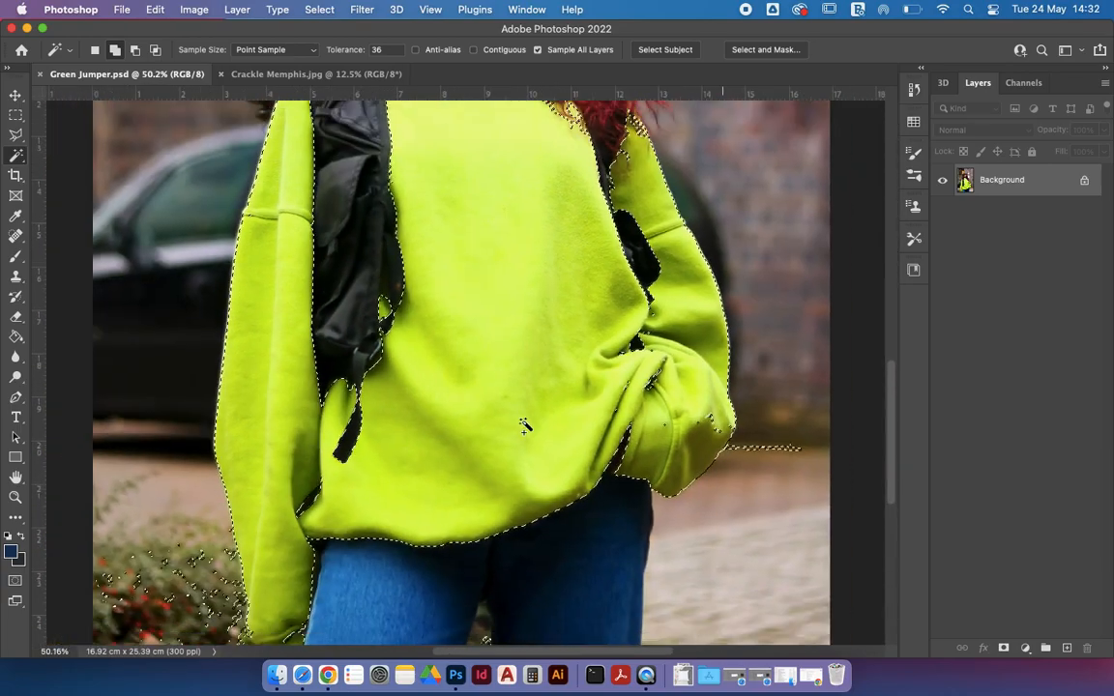
{"action": "scroll", "coordinate": [524, 425], "scroll_direction": "up", "scroll_amount": 5}
{"action": "scroll", "coordinate": [524, 426], "scroll_direction": "left", "scroll_amount": 2}
{"action": "scroll", "coordinate": [524, 426], "scroll_direction": "down", "scroll_amount": 1}
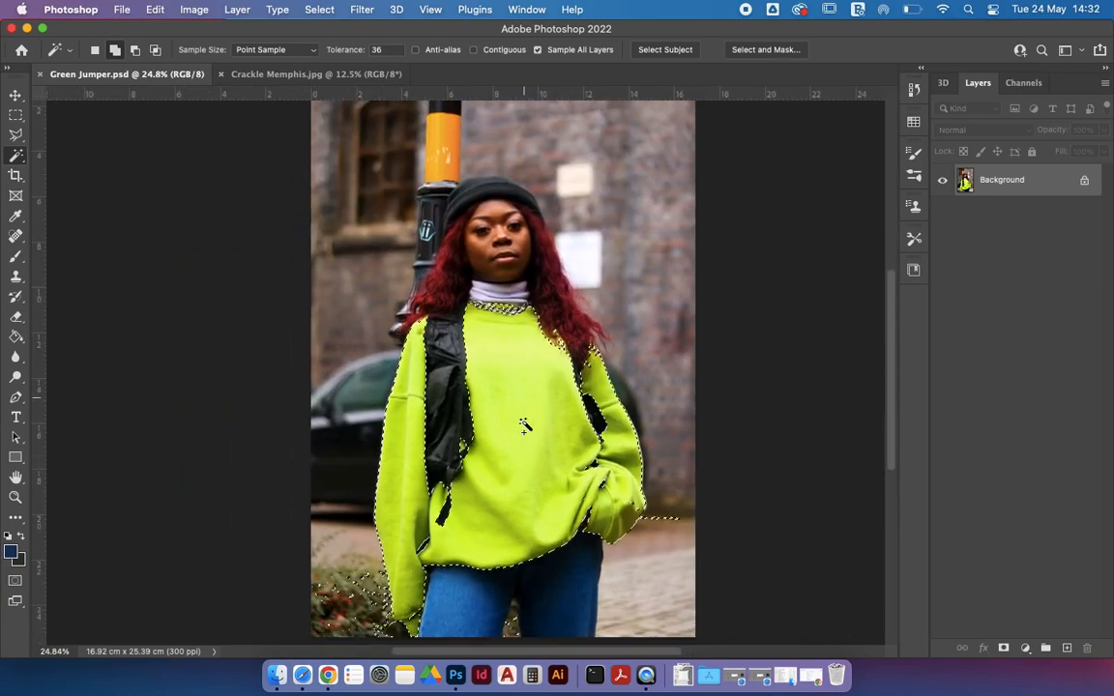
Subtract the stray selected patches in the bush beside the hanging sleeve and between the legs with the Lasso tool
{"action": "left_click", "coordinate": [15, 135]}
{"action": "left_click", "coordinate": [77, 133]}
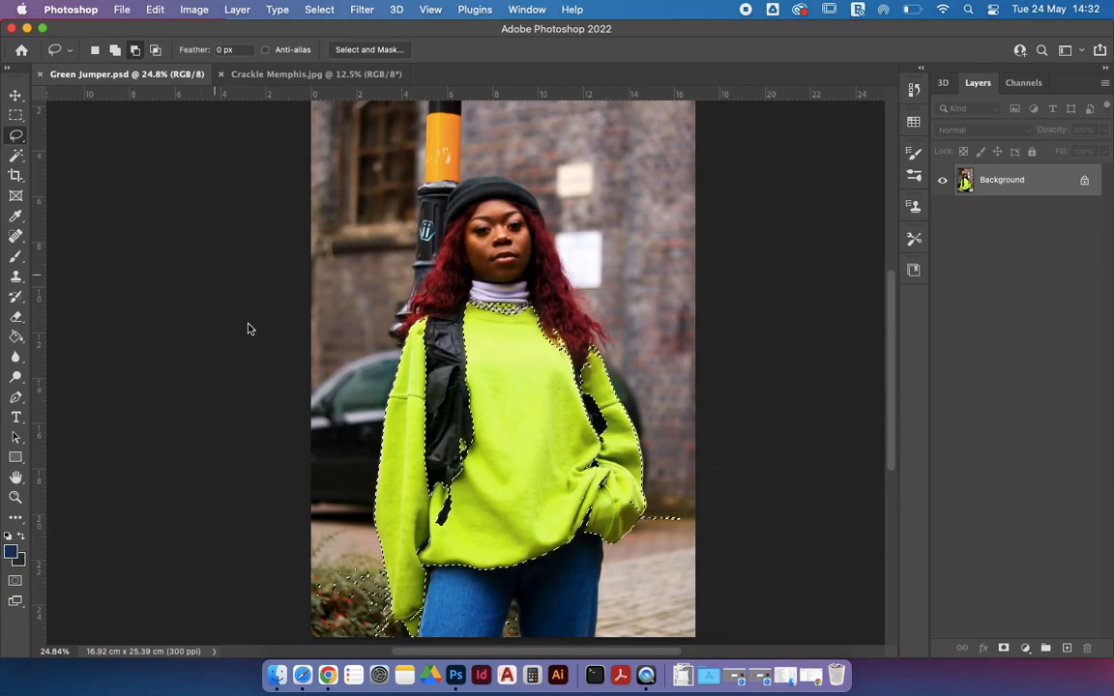
{"action": "scroll", "coordinate": [248, 329], "scroll_direction": "up", "scroll_amount": 10}
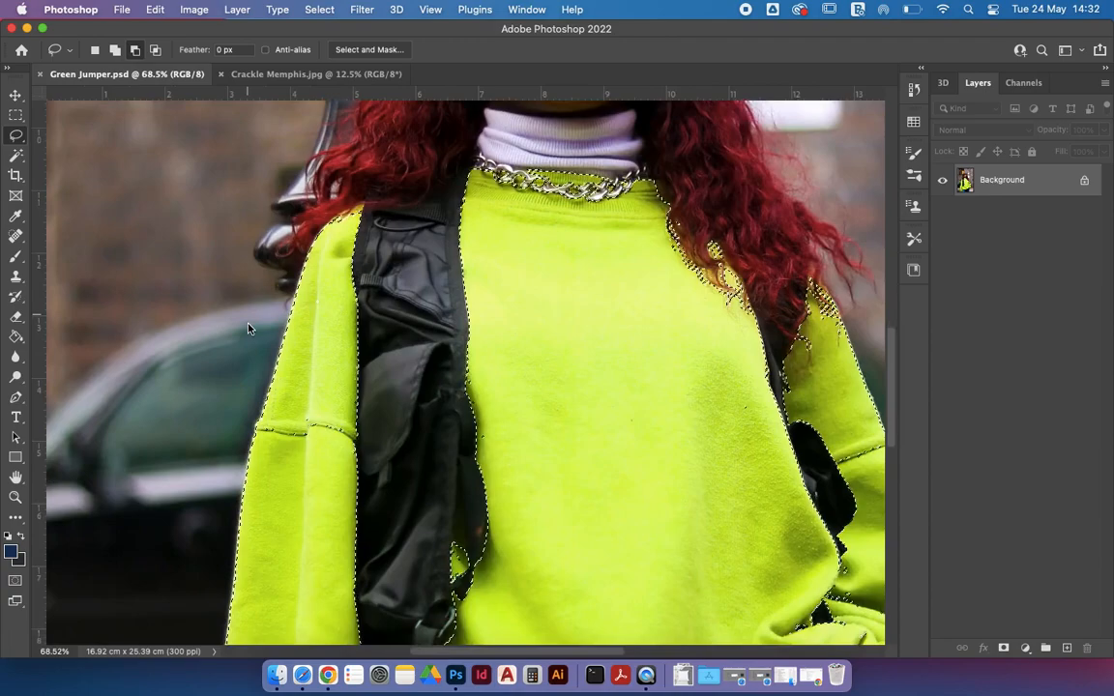
{"action": "scroll", "coordinate": [248, 329], "scroll_direction": "down", "scroll_amount": 10}
{"action": "scroll", "coordinate": [248, 329], "scroll_direction": "left", "scroll_amount": 4}
{"action": "mouse_move", "coordinate": [467, 157]}
{"action": "left_mouse_down"}
{"action": "mouse_move", "coordinate": [232, 171]}
{"action": "mouse_move", "coordinate": [437, 491]}
{"action": "mouse_move", "coordinate": [545, 365]}
{"action": "mouse_move", "coordinate": [515, 321]}
{"action": "mouse_move", "coordinate": [508, 234]}
{"action": "mouse_move", "coordinate": [479, 164]}
{"action": "mouse_move", "coordinate": [462, 152]}
{"action": "left_mouse_up"}
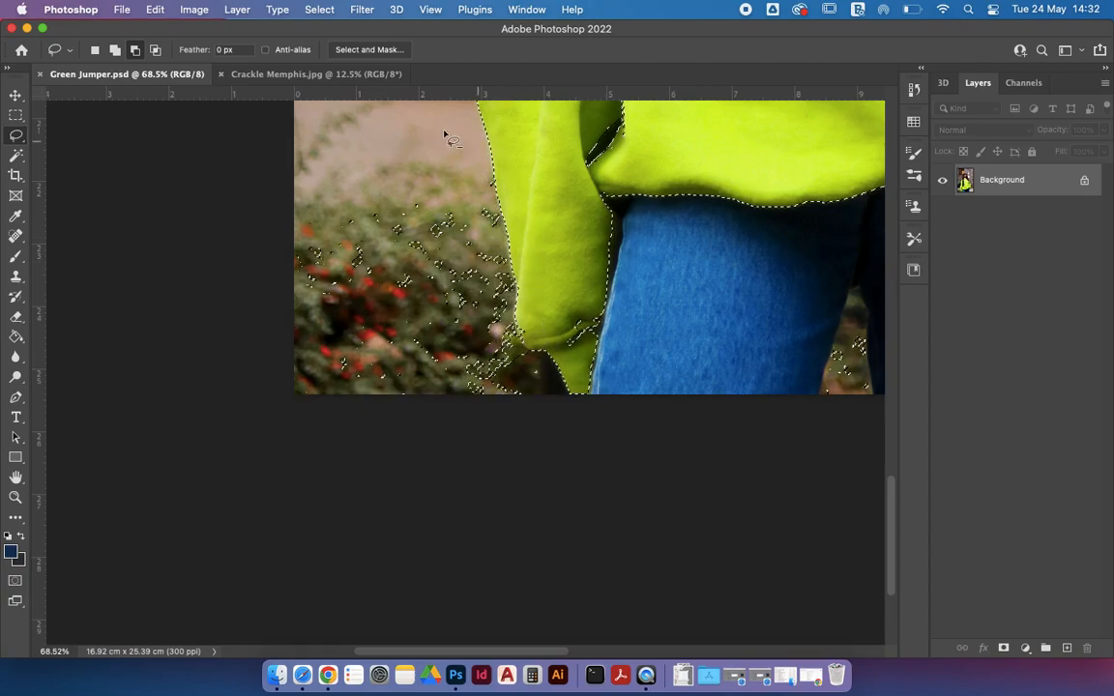
{"action": "scroll", "coordinate": [495, 296], "scroll_direction": "right", "scroll_amount": 5}
{"action": "mouse_move", "coordinate": [565, 308]}
{"action": "left_mouse_down"}
{"action": "mouse_move", "coordinate": [521, 391]}
{"action": "mouse_move", "coordinate": [556, 440]}
{"action": "mouse_move", "coordinate": [623, 324]}
{"action": "mouse_move", "coordinate": [567, 307]}
{"action": "left_mouse_up"}
Add the missed parts of the hanging sleeve's cuff and inner fold to the selection, and tidy the sleeve's outer edge with the Lasso
{"action": "left_click", "coordinate": [116, 50]}
{"action": "mouse_move", "coordinate": [291, 316]}
{"action": "left_mouse_down"}
{"action": "mouse_move", "coordinate": [302, 365]}
{"action": "mouse_move", "coordinate": [320, 338]}
{"action": "mouse_move", "coordinate": [311, 256]}
{"action": "mouse_move", "coordinate": [328, 330]}
{"action": "mouse_move", "coordinate": [303, 452]}
{"action": "mouse_move", "coordinate": [271, 333]}
{"action": "mouse_move", "coordinate": [300, 266]}
{"action": "left_mouse_up"}
{"action": "scroll", "coordinate": [278, 228], "scroll_direction": "up", "scroll_amount": 5}
{"action": "scroll", "coordinate": [353, 293], "scroll_direction": "up", "scroll_amount": 5}
{"action": "mouse_move", "coordinate": [333, 327]}
{"action": "left_mouse_down"}
{"action": "mouse_move", "coordinate": [328, 319]}
{"action": "mouse_move", "coordinate": [306, 450]}
{"action": "mouse_move", "coordinate": [331, 403]}
{"action": "mouse_move", "coordinate": [334, 327]}
{"action": "mouse_move", "coordinate": [356, 304]}
{"action": "mouse_move", "coordinate": [350, 278]}
{"action": "mouse_move", "coordinate": [324, 295]}
{"action": "left_mouse_up"}
{"action": "left_click_drag", "start_coordinate": [155, 481], "coordinate": [189, 485]}
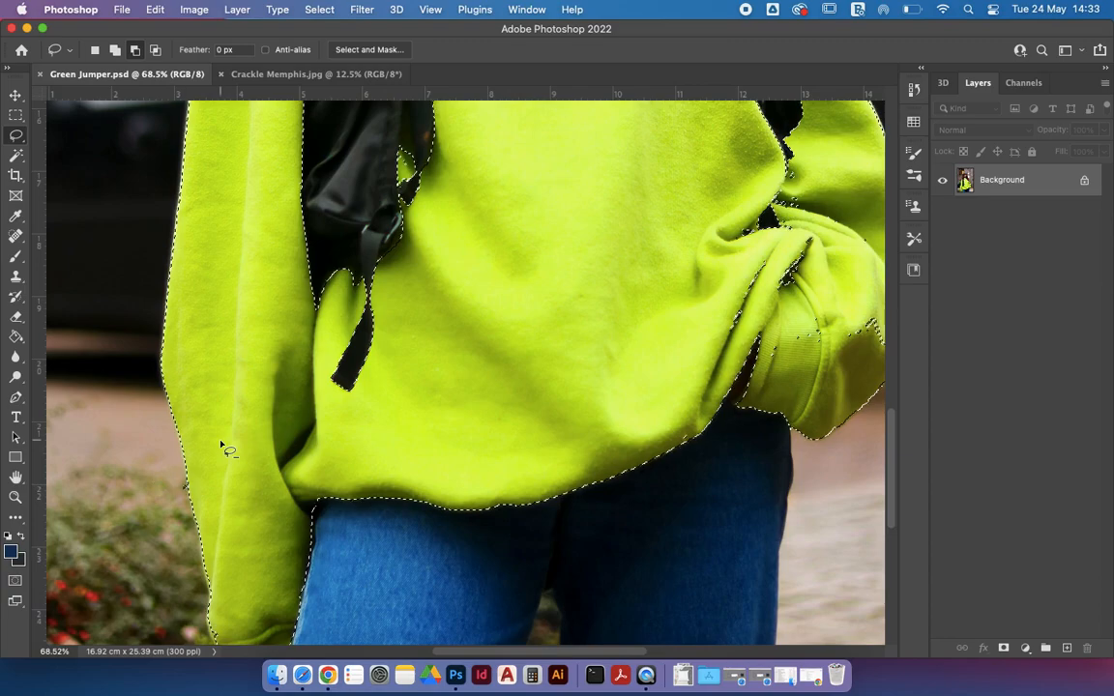
Subtract the stray horizontal strip of background beside the pocketed sleeve from the selection with the Lasso tool
{"action": "scroll", "coordinate": [407, 453], "scroll_direction": "right", "scroll_amount": 3}
{"action": "scroll", "coordinate": [408, 454], "scroll_direction": "right", "scroll_amount": 5}
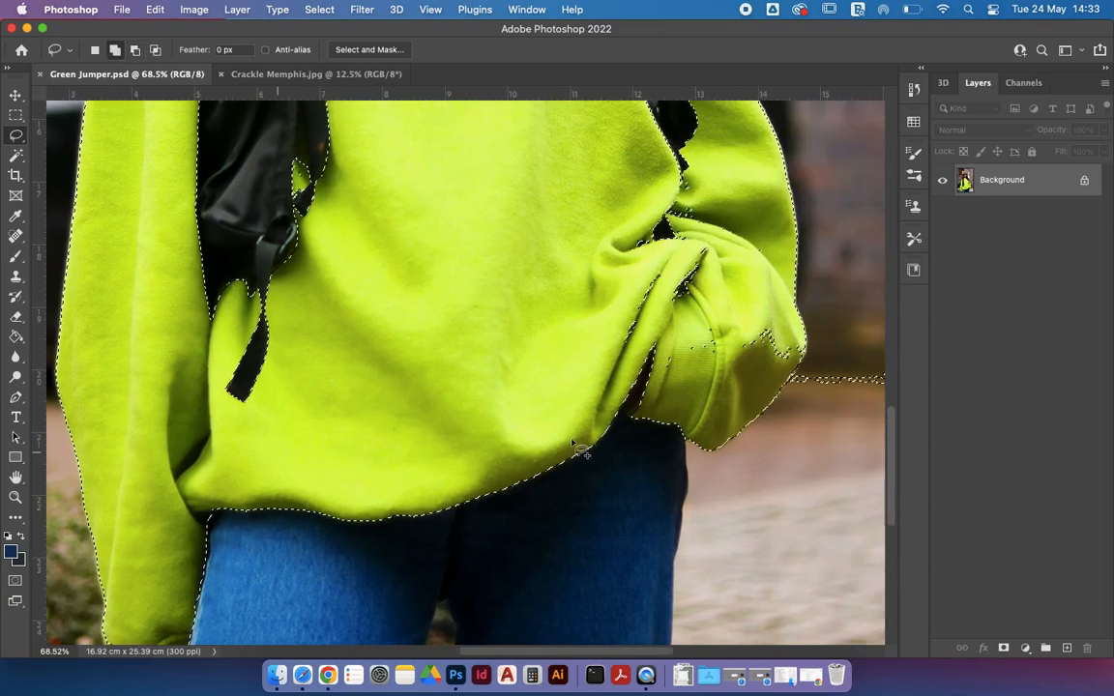
{"action": "scroll", "coordinate": [779, 358], "scroll_direction": "right", "scroll_amount": 3}
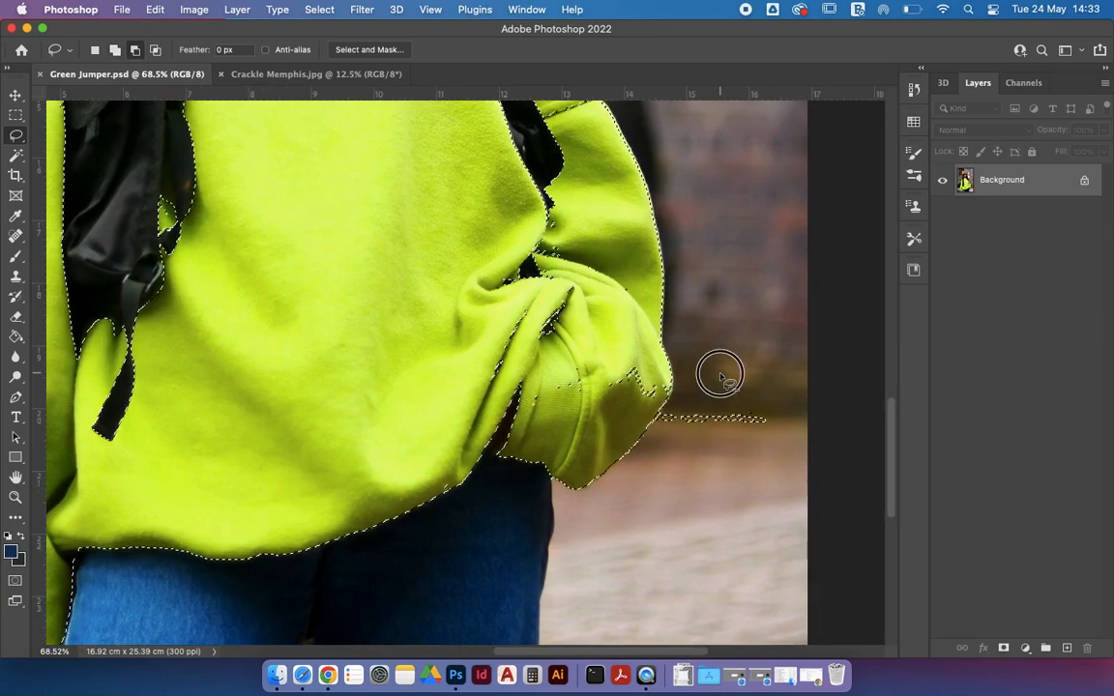
{"action": "scroll", "coordinate": [667, 408], "scroll_direction": "right", "scroll_amount": 10}
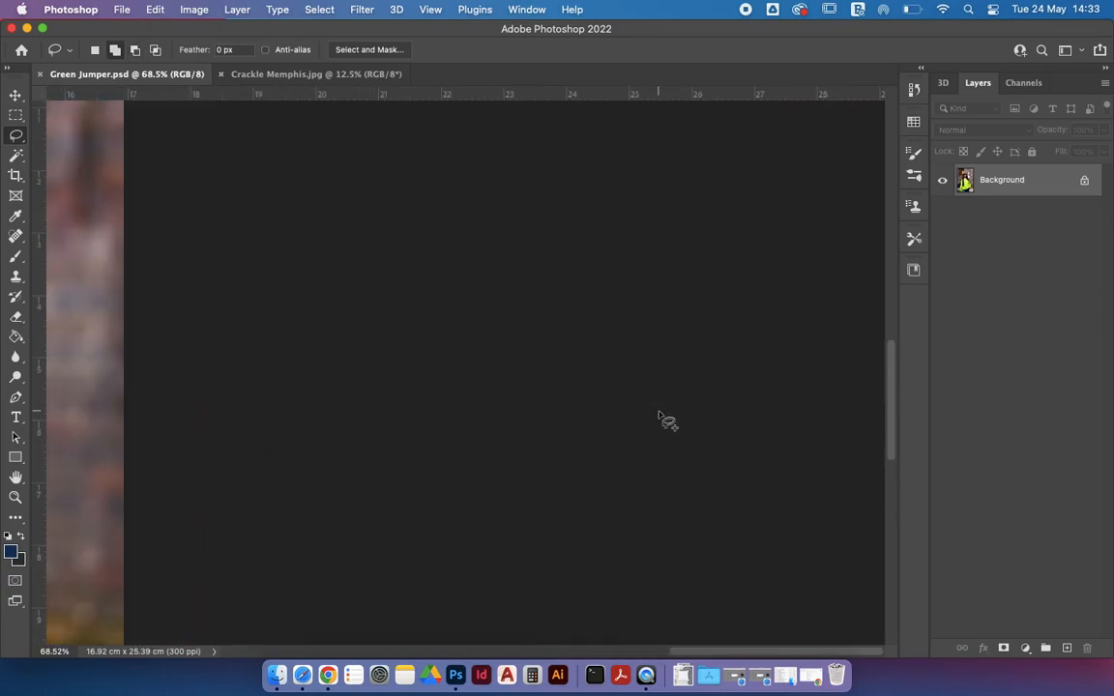
{"action": "scroll", "coordinate": [658, 412], "scroll_direction": "down", "scroll_amount": 8}
{"action": "scroll", "coordinate": [659, 412], "scroll_direction": "left", "scroll_amount": 10}
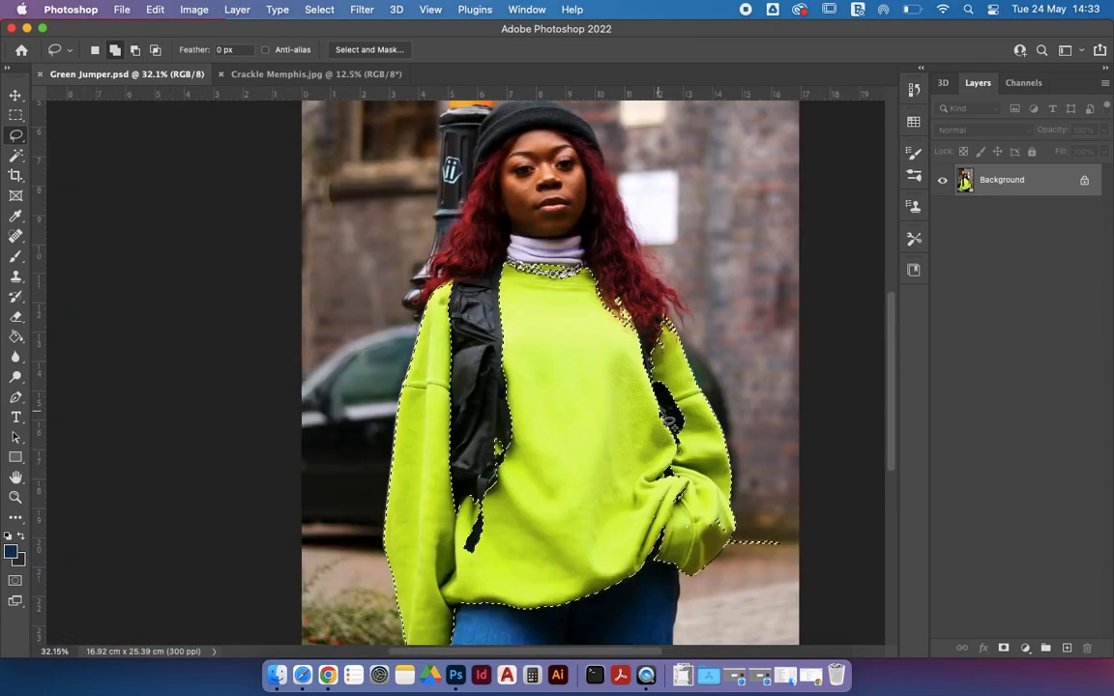
{"action": "scroll", "coordinate": [659, 412], "scroll_direction": "right", "scroll_amount": 4}
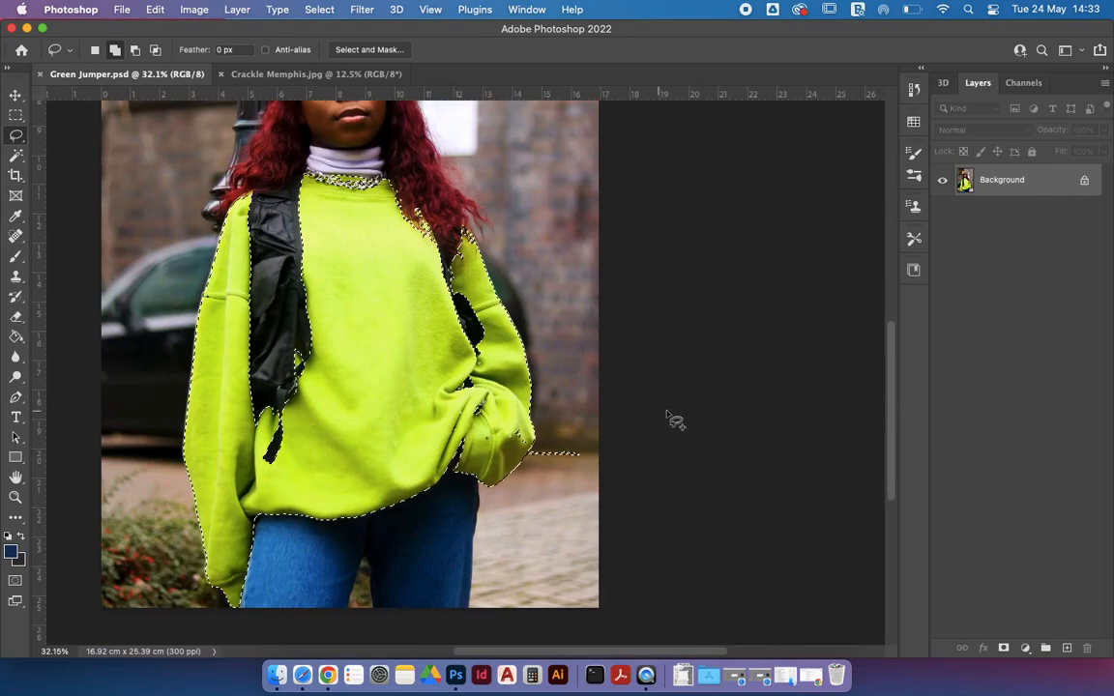
{"action": "scroll", "coordinate": [599, 450], "scroll_direction": "up", "scroll_amount": 5}
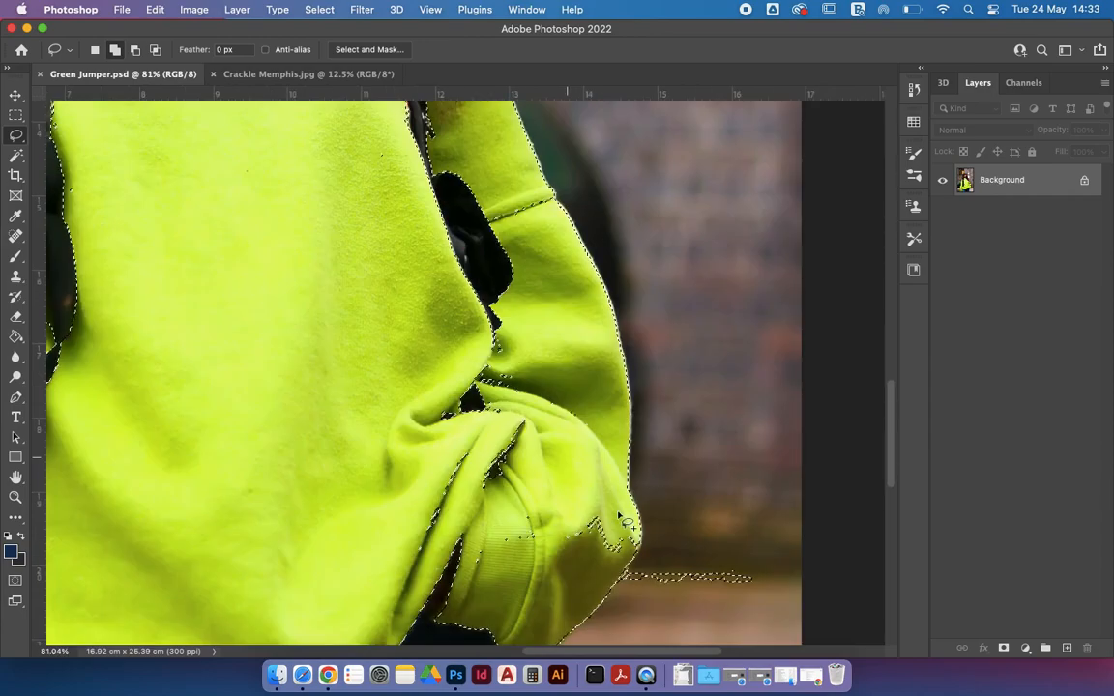
{"action": "scroll", "coordinate": [619, 518], "scroll_direction": "down", "scroll_amount": 2}
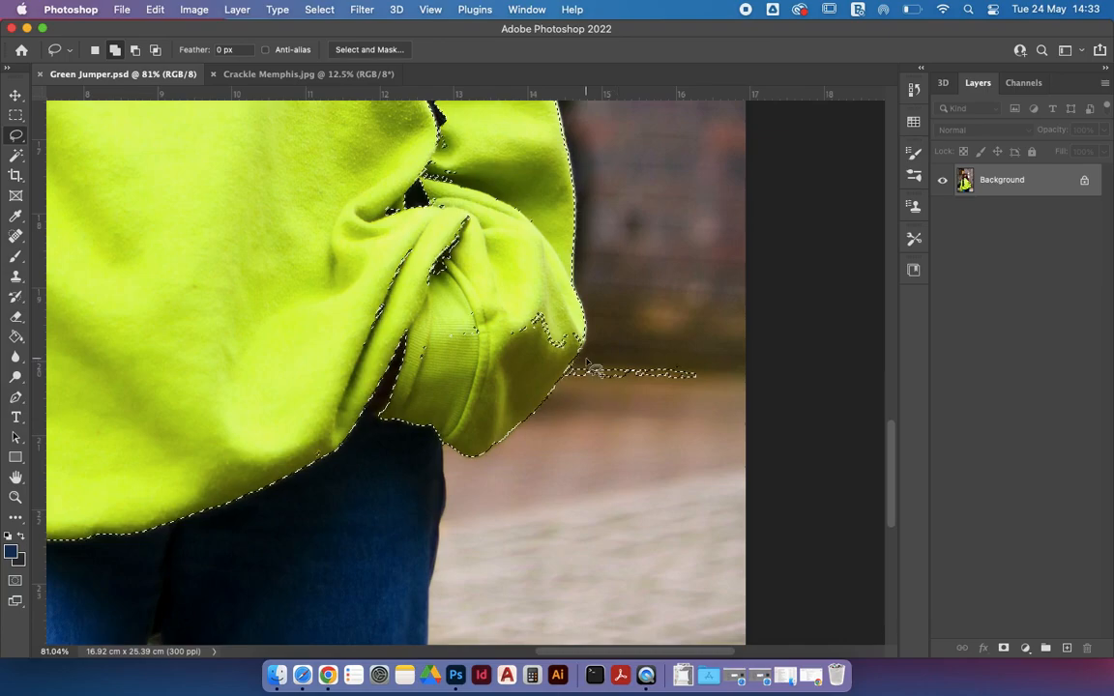
{"action": "key", "text": "alt"}
{"action": "mouse_move", "coordinate": [607, 349]}
{"action": "left_mouse_down"}
{"action": "mouse_move", "coordinate": [565, 379]}
{"action": "mouse_move", "coordinate": [725, 442]}
{"action": "mouse_move", "coordinate": [739, 397]}
{"action": "mouse_move", "coordinate": [704, 336]}
{"action": "left_mouse_up"}
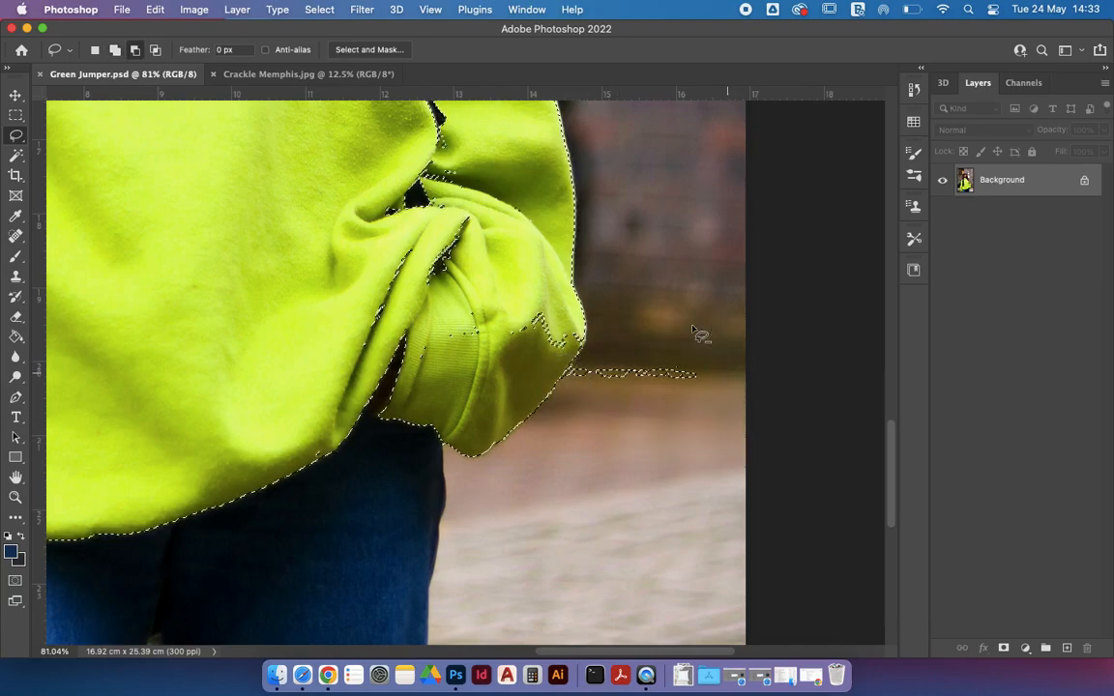
Add the missed shaded area of the pocketed sleeve and the fold beside its cuff to the selection with the Lasso tool
{"action": "scroll", "coordinate": [678, 332], "scroll_direction": "up", "scroll_amount": 3}
{"action": "scroll", "coordinate": [677, 331], "scroll_direction": "left", "scroll_amount": 1}
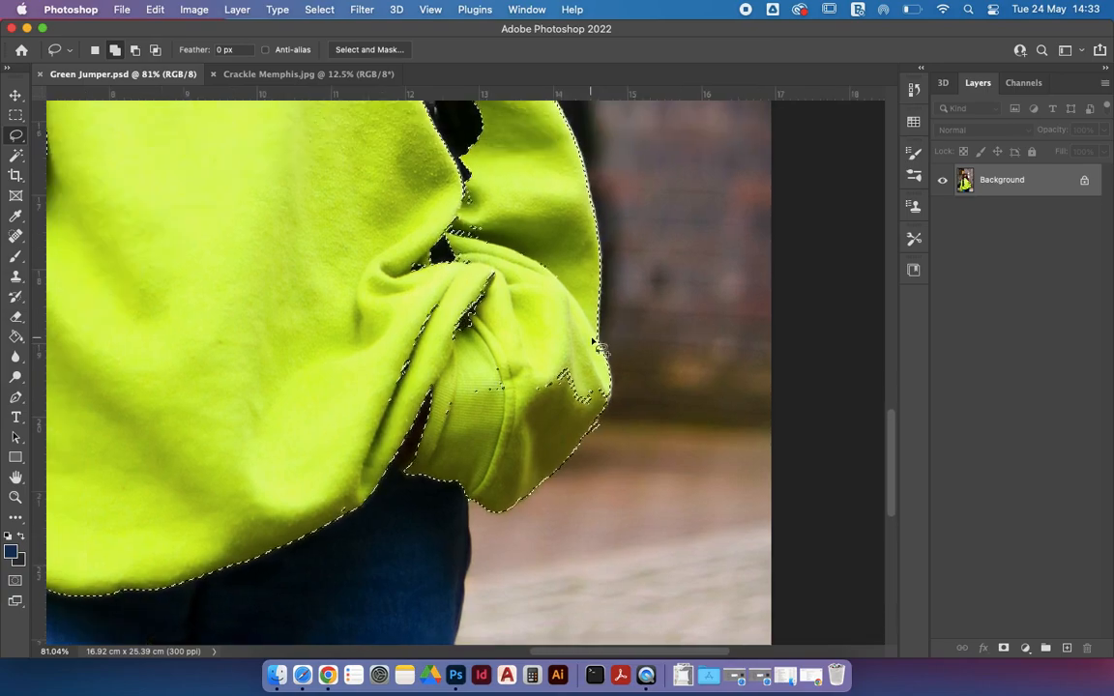
{"action": "mouse_move", "coordinate": [527, 337]}
{"action": "left_mouse_down"}
{"action": "mouse_move", "coordinate": [445, 389]}
{"action": "mouse_move", "coordinate": [457, 435]}
{"action": "mouse_move", "coordinate": [512, 448]}
{"action": "mouse_move", "coordinate": [593, 423]}
{"action": "mouse_move", "coordinate": [610, 398]}
{"action": "mouse_move", "coordinate": [594, 360]}
{"action": "left_mouse_up"}
{"action": "scroll", "coordinate": [464, 387], "scroll_direction": "up", "scroll_amount": 3}
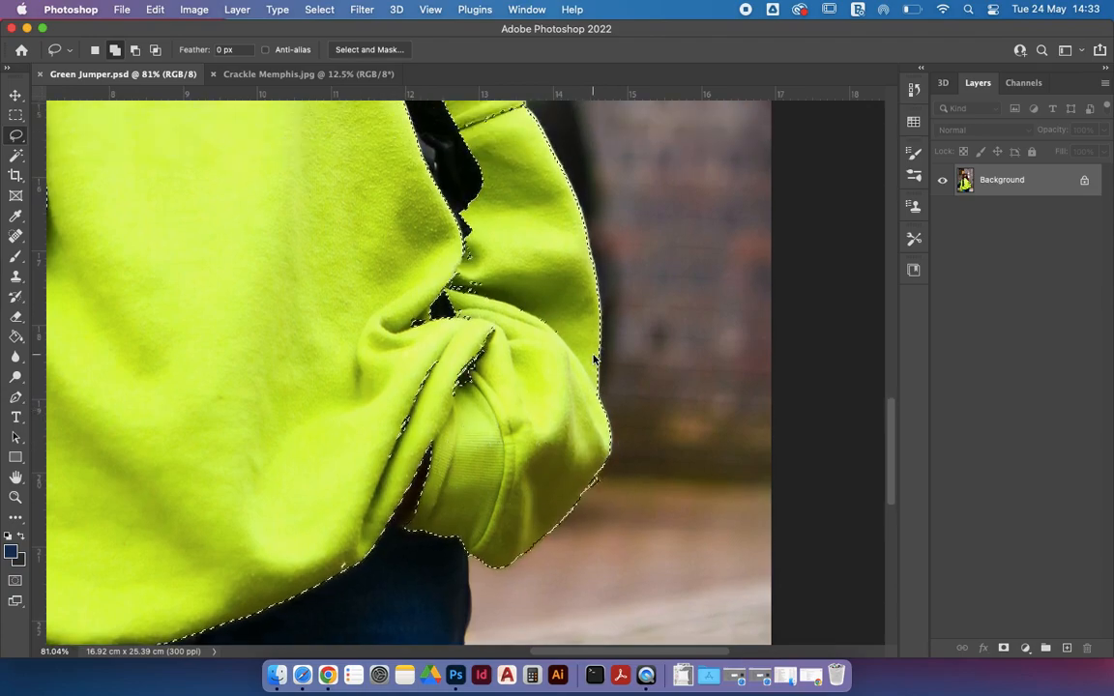
{"action": "mouse_move", "coordinate": [334, 407]}
{"action": "left_mouse_down"}
{"action": "mouse_move", "coordinate": [357, 483]}
{"action": "mouse_move", "coordinate": [413, 438]}
{"action": "mouse_move", "coordinate": [426, 335]}
{"action": "mouse_move", "coordinate": [406, 266]}
{"action": "left_mouse_up"}
Add the small missed spots on the jumper body and the hanging sleeve's upper part to the selection with the Lasso tool
{"action": "scroll", "coordinate": [418, 290], "scroll_direction": "up", "scroll_amount": 3}
{"action": "scroll", "coordinate": [418, 290], "scroll_direction": "left", "scroll_amount": 2}
{"action": "scroll", "coordinate": [418, 348], "scroll_direction": "left", "scroll_amount": 3}
{"action": "scroll", "coordinate": [418, 348], "scroll_direction": "up", "scroll_amount": 5}
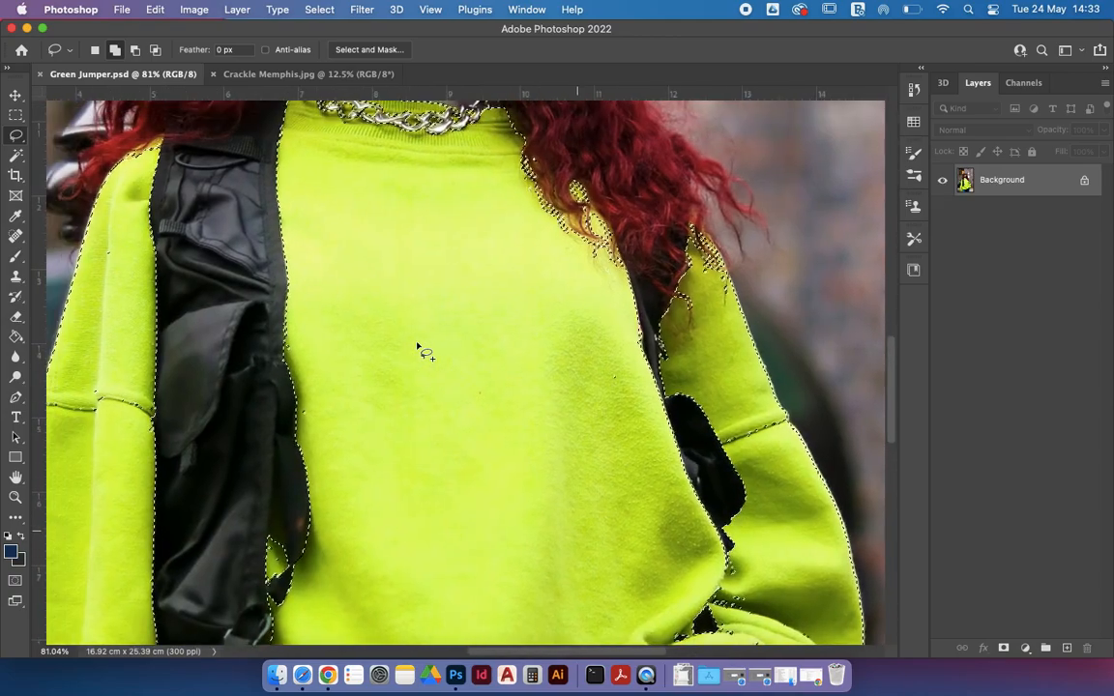
{"action": "scroll", "coordinate": [417, 349], "scroll_direction": "down", "scroll_amount": 2}
{"action": "scroll", "coordinate": [418, 349], "scroll_direction": "left", "scroll_amount": 3}
{"action": "mouse_move", "coordinate": [239, 369]}
{"action": "left_mouse_down"}
{"action": "mouse_move", "coordinate": [199, 386]}
{"action": "mouse_move", "coordinate": [204, 422]}
{"action": "mouse_move", "coordinate": [284, 419]}
{"action": "mouse_move", "coordinate": [278, 272]}
{"action": "mouse_move", "coordinate": [293, 172]}
{"action": "mouse_move", "coordinate": [287, 193]}
{"action": "left_mouse_up"}
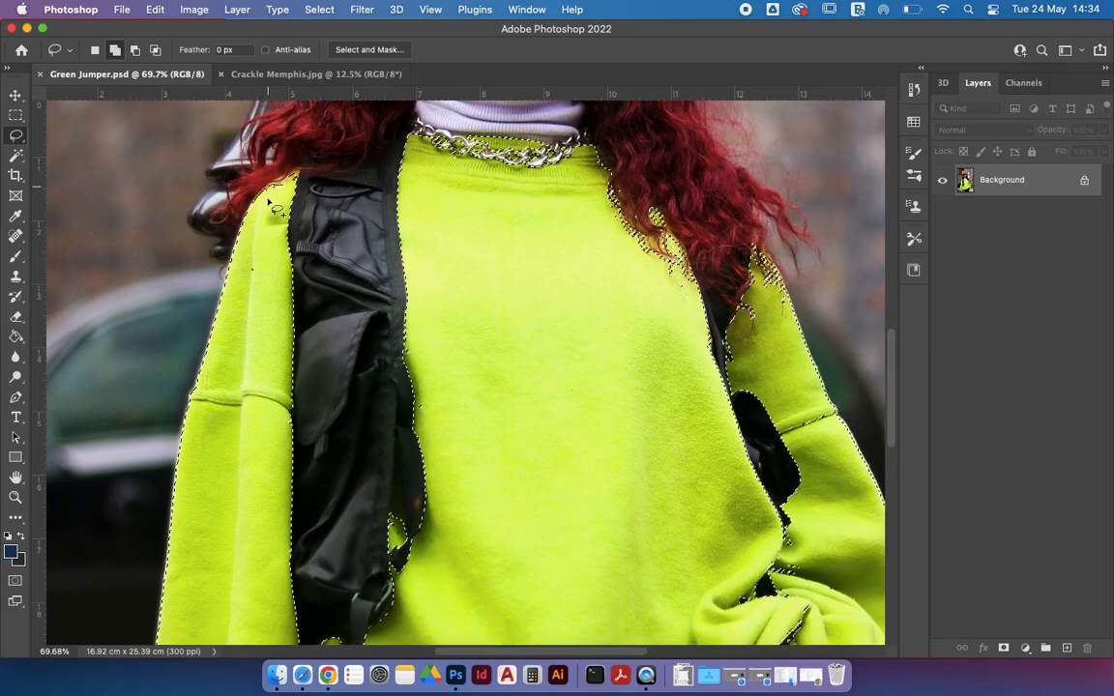
{"action": "scroll", "coordinate": [254, 356], "scroll_direction": "down", "scroll_amount": 3}
{"action": "mouse_move", "coordinate": [257, 192]}
{"action": "left_mouse_down"}
{"action": "mouse_move", "coordinate": [241, 101]}
{"action": "mouse_move", "coordinate": [232, 116]}
{"action": "mouse_move", "coordinate": [256, 202]}
{"action": "left_mouse_up"}
{"action": "scroll", "coordinate": [238, 186], "scroll_direction": "up", "scroll_amount": 5}
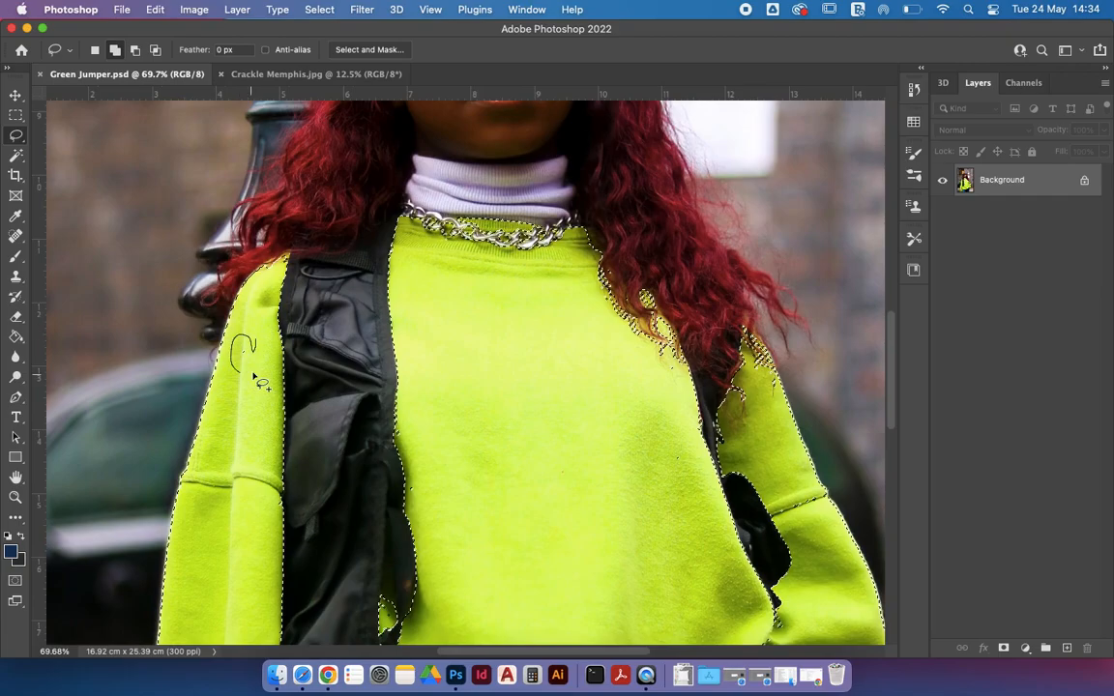
{"action": "scroll", "coordinate": [250, 372], "scroll_direction": "down", "scroll_amount": 5}
{"action": "scroll", "coordinate": [251, 378], "scroll_direction": "down", "scroll_amount": 4}
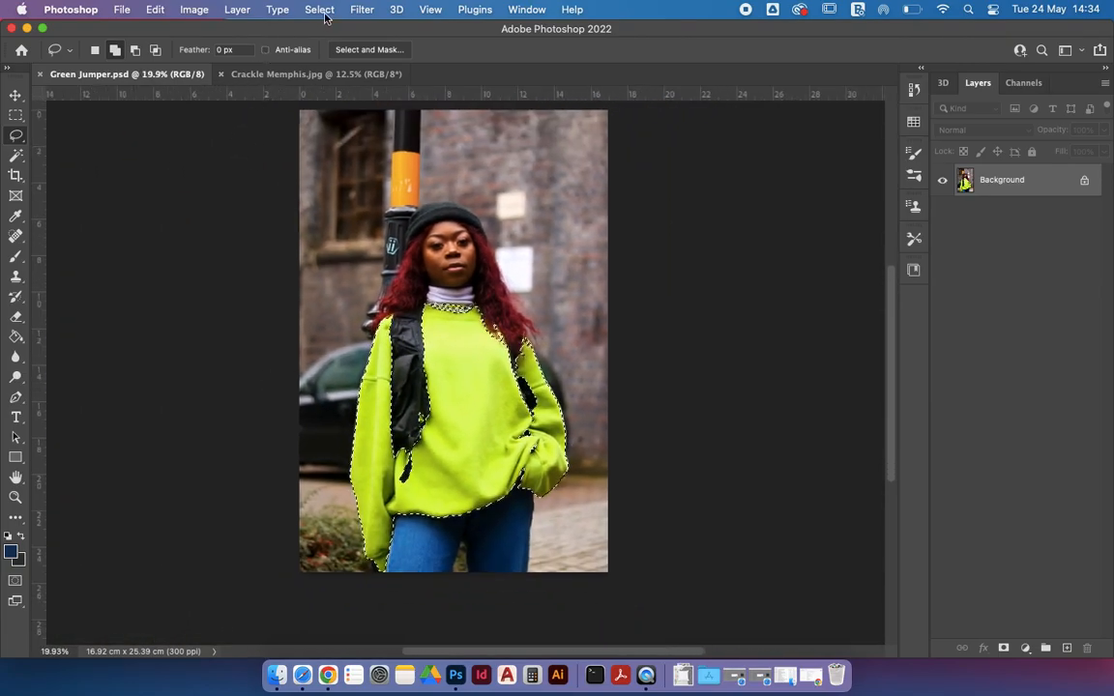
Save the refined jumper selection as a new channel named jumpernew in Green Jumper.psd
{"action": "left_click", "coordinate": [319, 10]}
{"action": "left_click", "coordinate": [313, 354]}
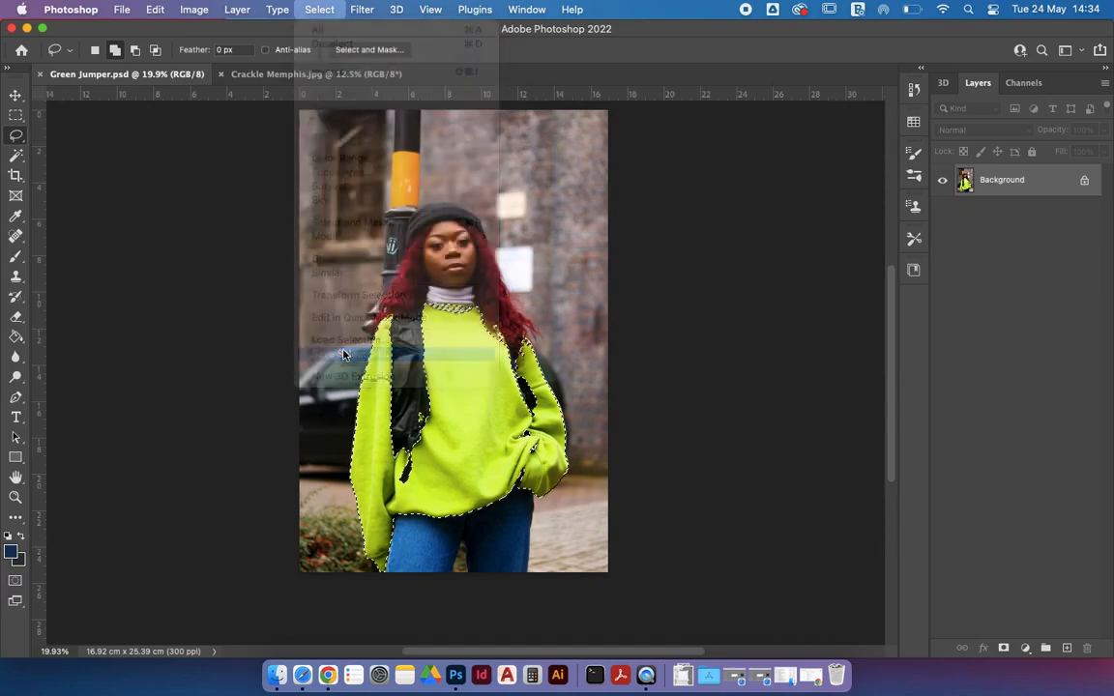
{"action": "type", "text": "jumpernew"}
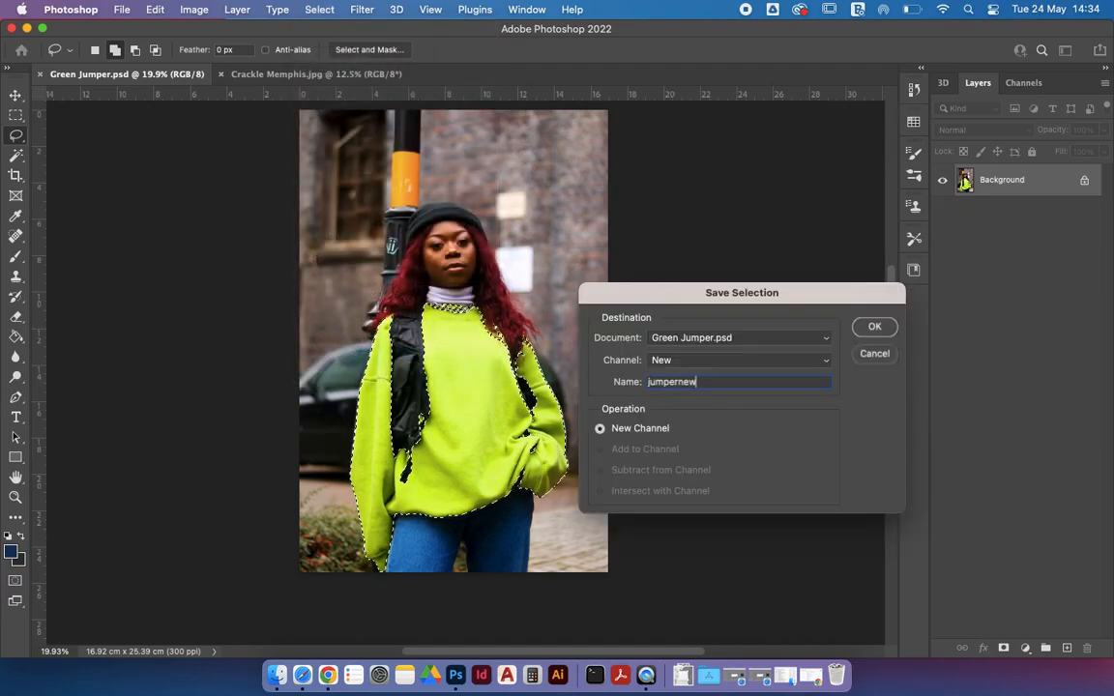
{"action": "left_click", "coordinate": [873, 329]}
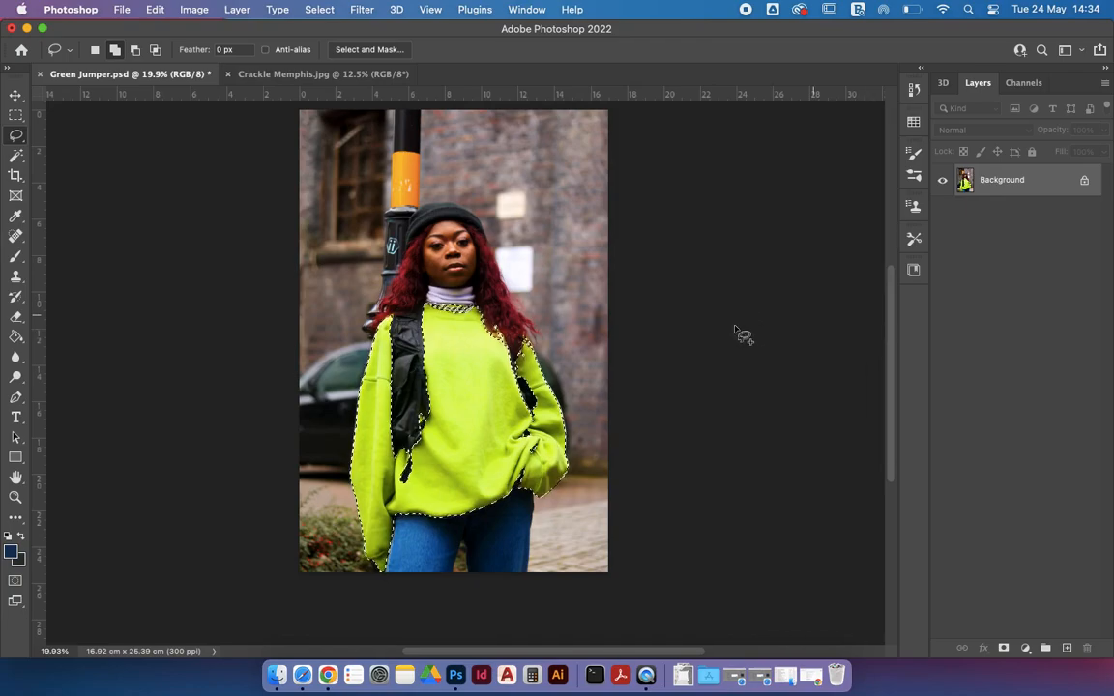
Deselect the jumper and load the saved jumpernew channel as a new selection
{"action": "key", "text": "super+d"}
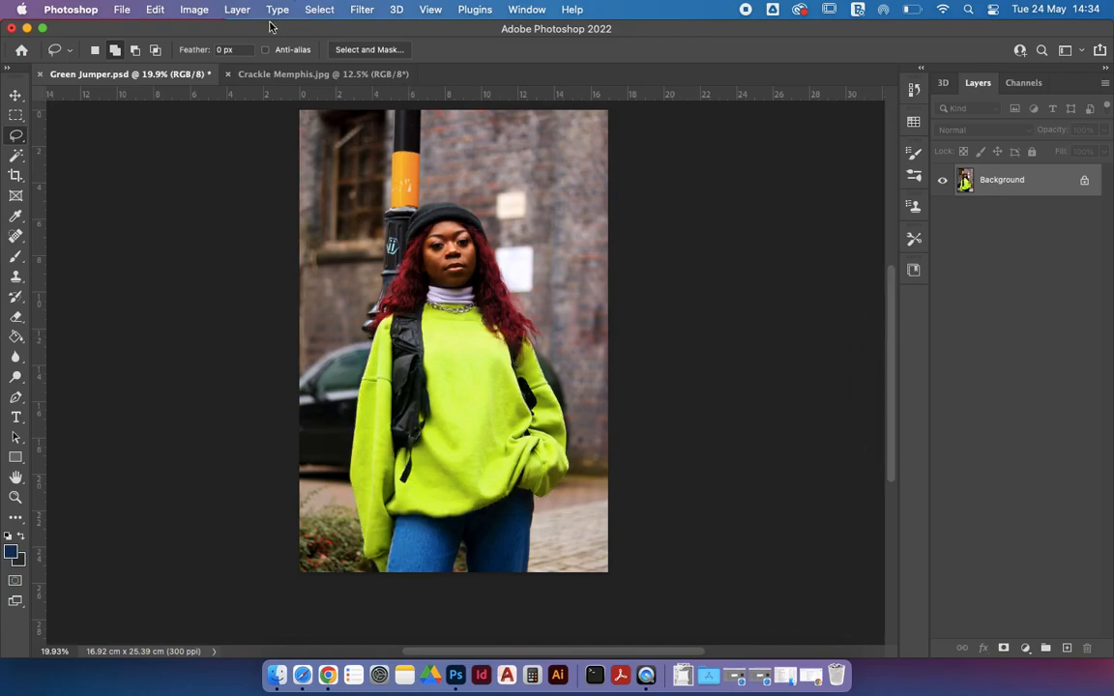
{"action": "left_click", "coordinate": [317, 11]}
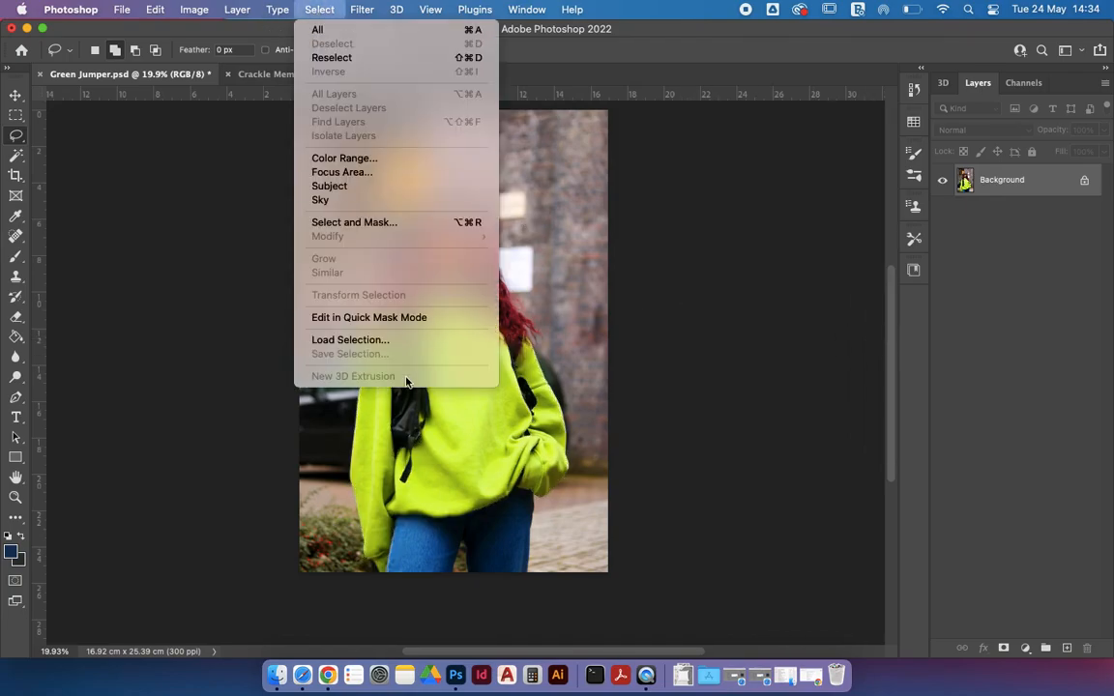
{"action": "left_click", "coordinate": [396, 341]}
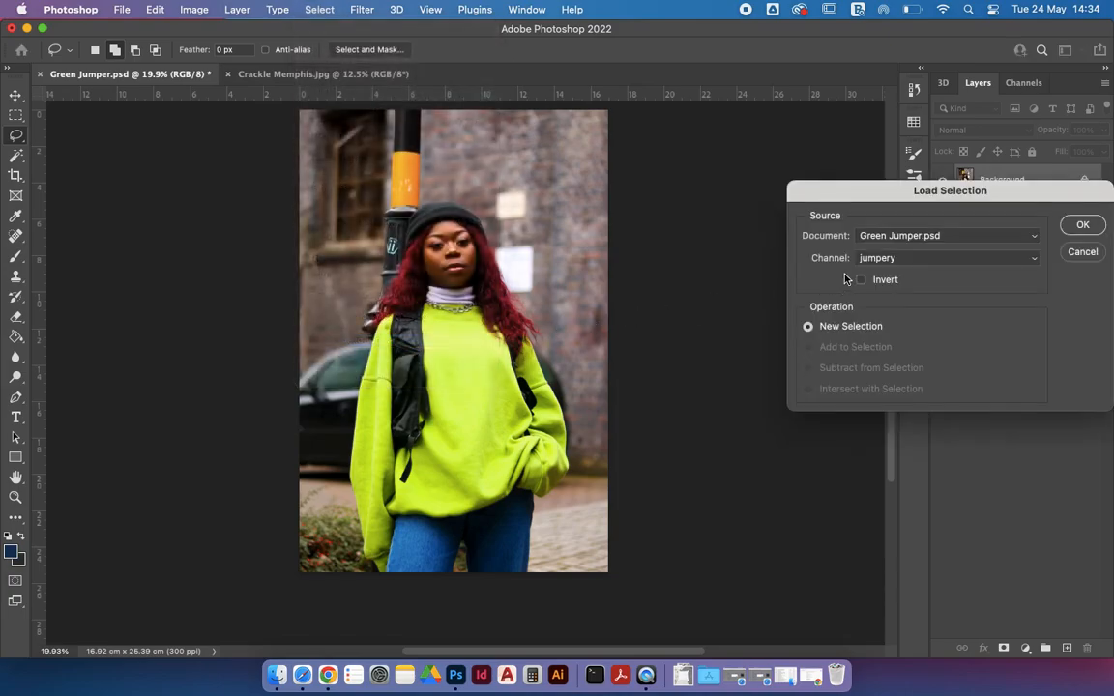
{"action": "left_click", "coordinate": [919, 258]}
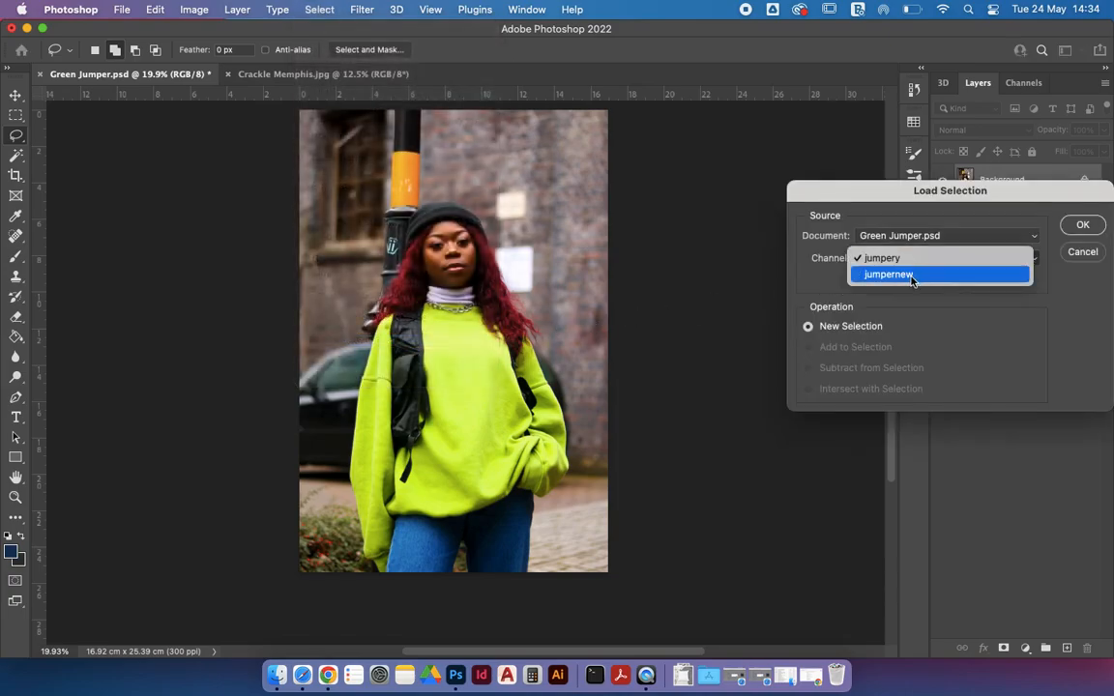
{"action": "left_click", "coordinate": [912, 276]}
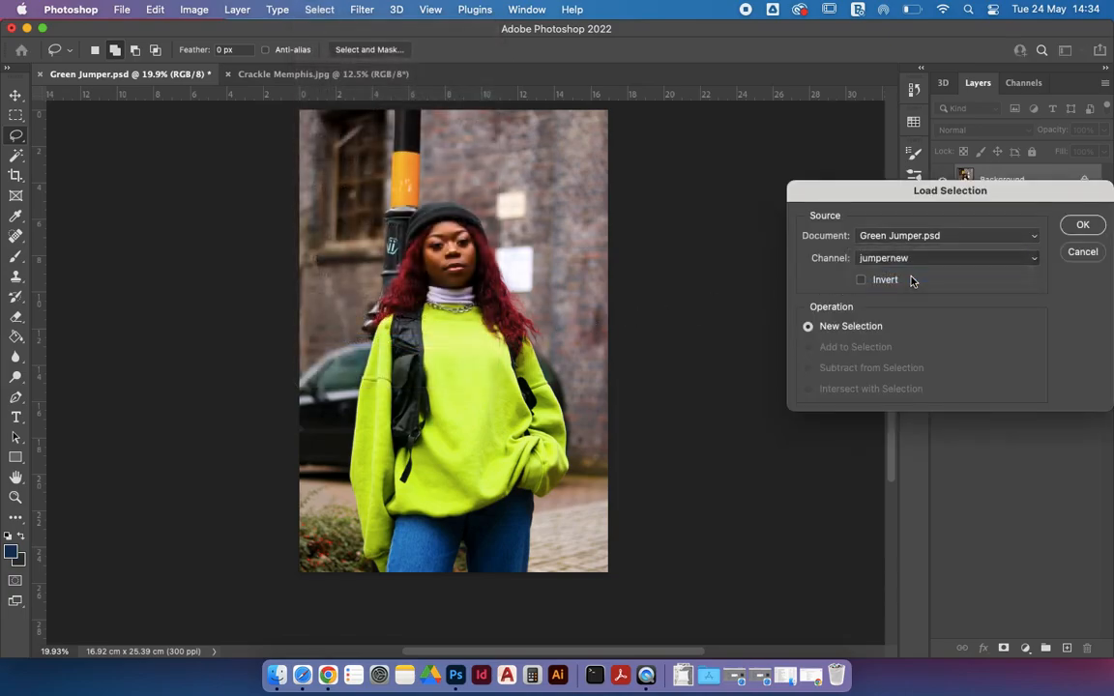
{"action": "left_click", "coordinate": [1083, 224]}
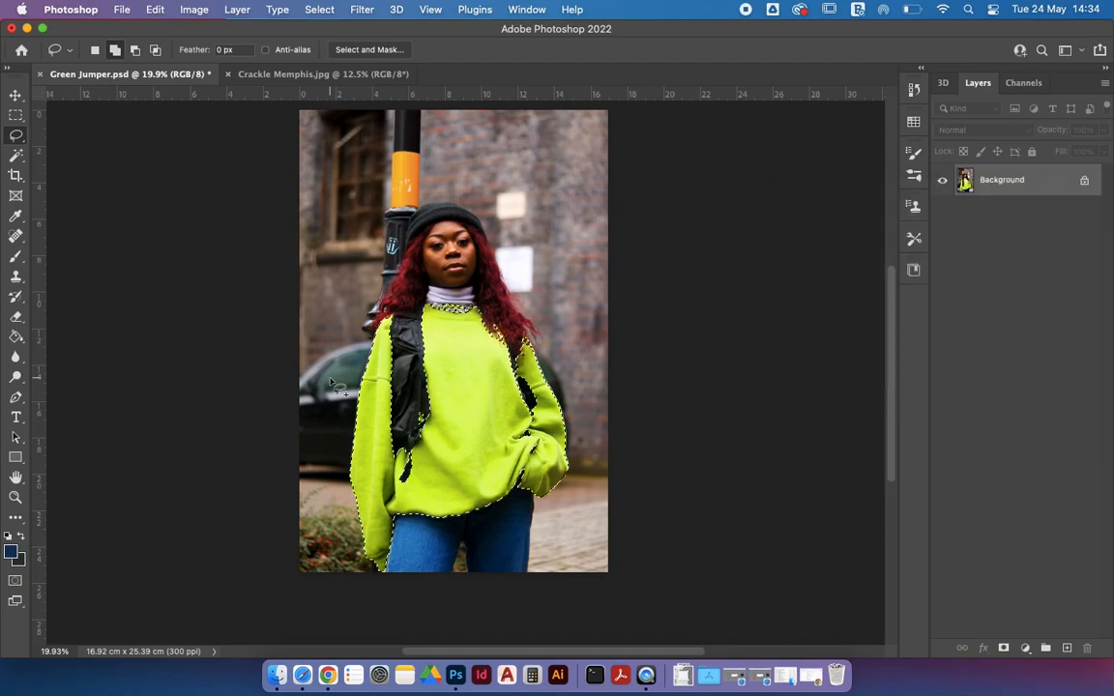
Clear the current selection and load the saved jumpery channel as a new selection
{"action": "key", "text": "super+d"}
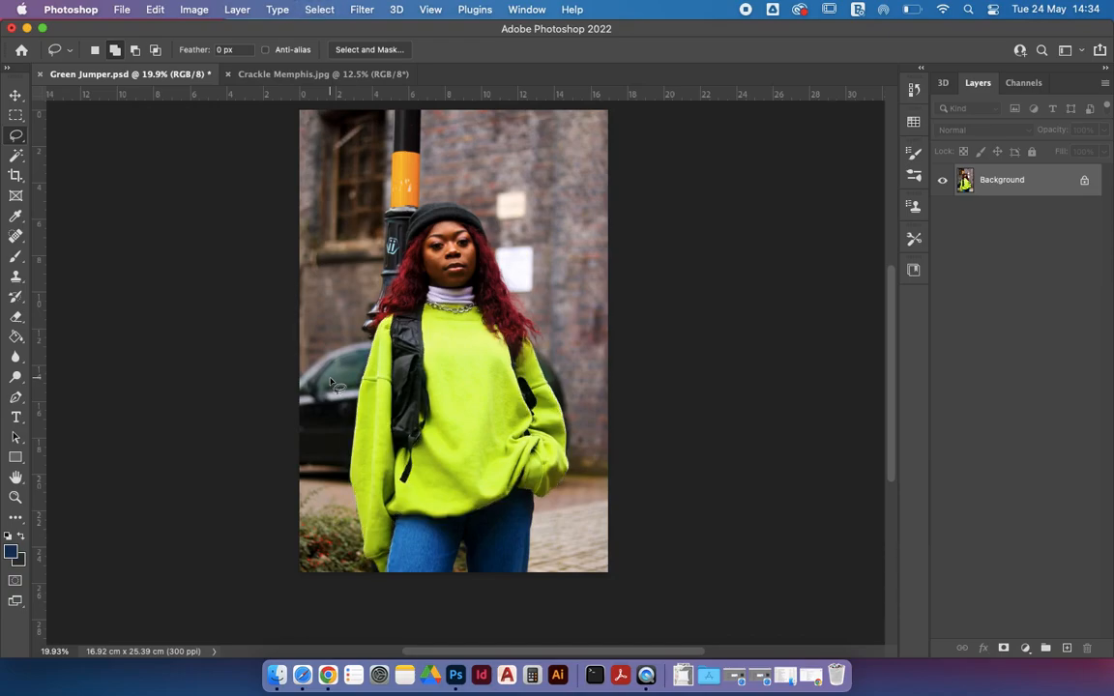
{"action": "left_click", "coordinate": [319, 12]}
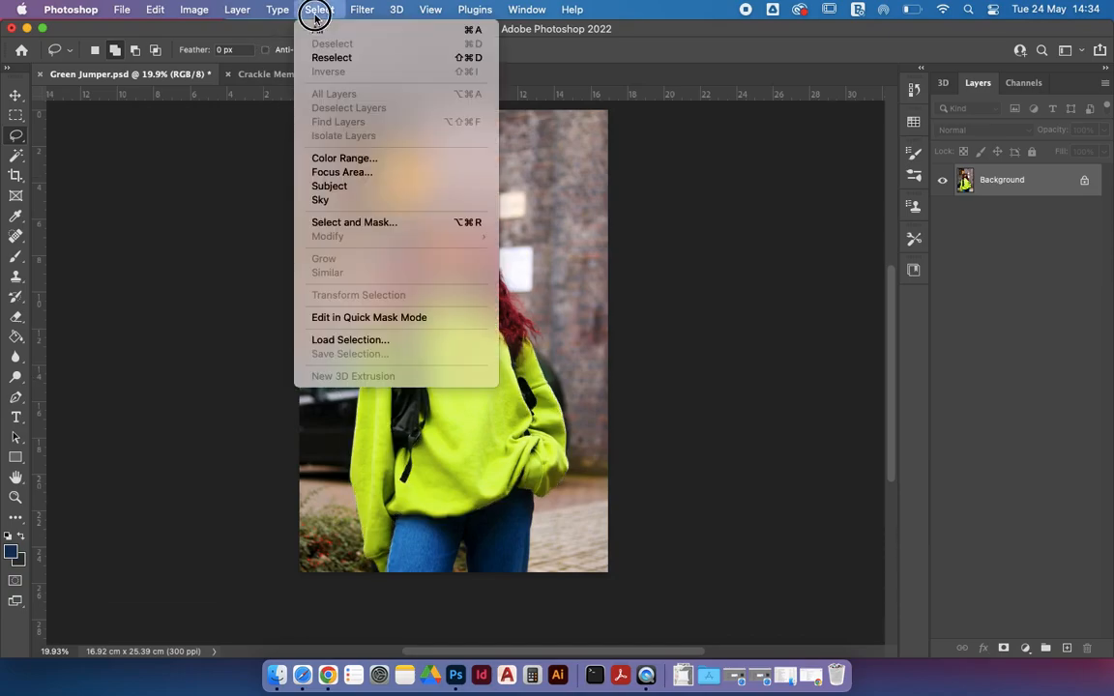
{"action": "left_click", "coordinate": [350, 339]}
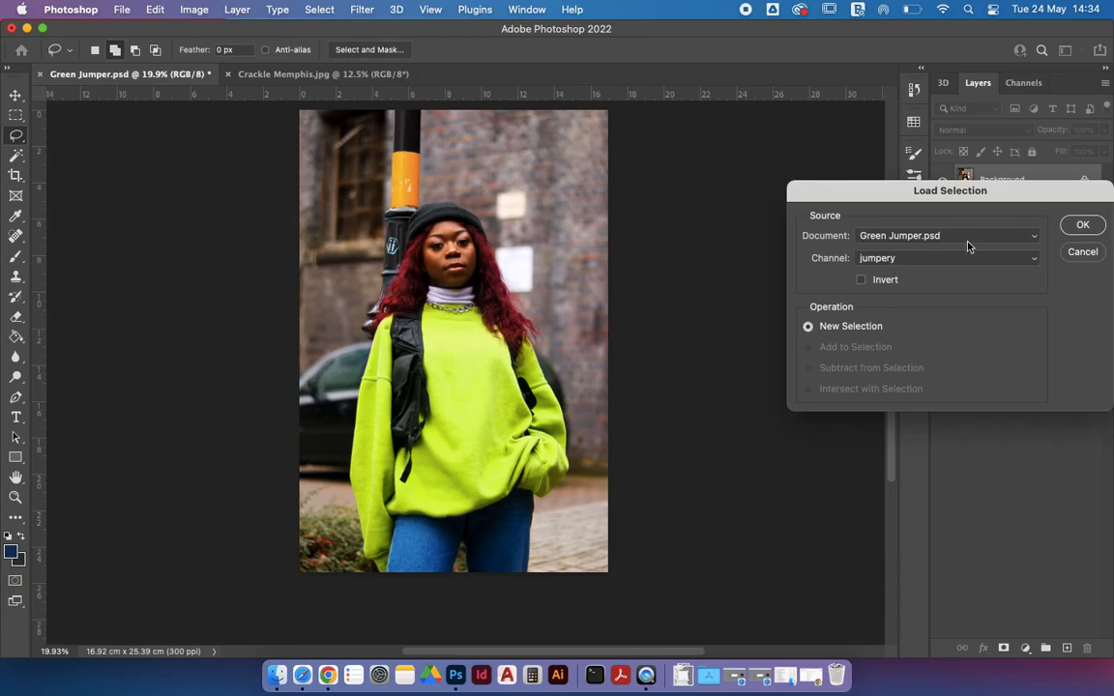
{"action": "left_click", "coordinate": [1082, 225]}
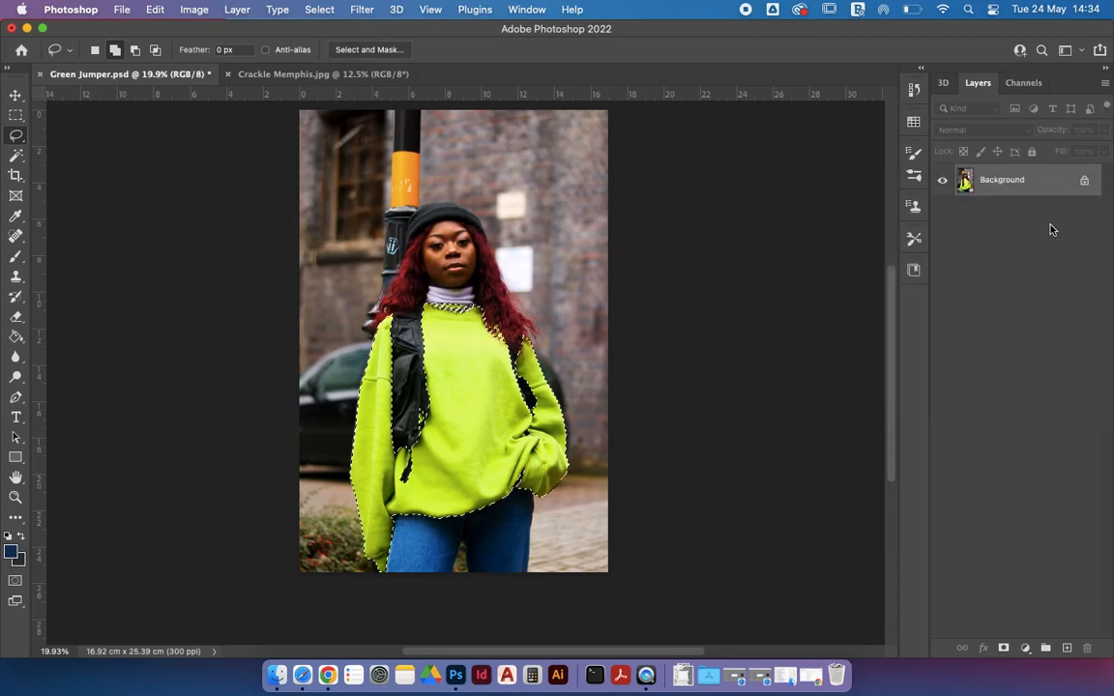
Subtract the leftover dark edge of the bag's strap beside the jumper body from the selection with the Lasso tool
{"action": "scroll", "coordinate": [426, 407], "scroll_direction": "up", "scroll_amount": 2}
{"action": "scroll", "coordinate": [414, 420], "scroll_direction": "up", "scroll_amount": 4}
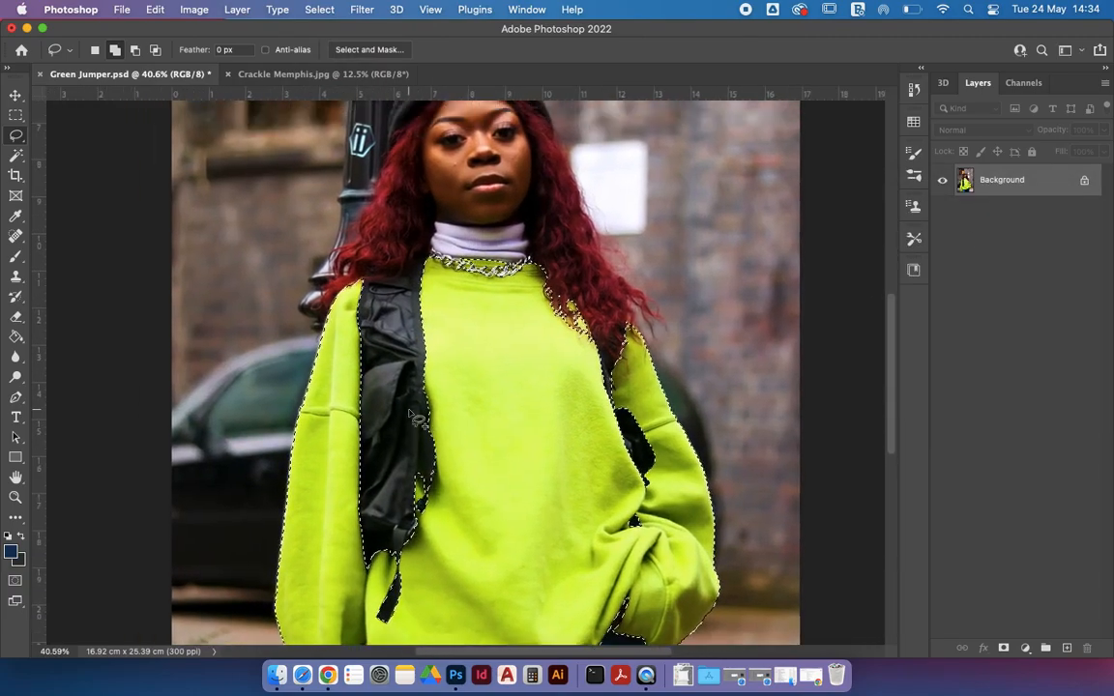
{"action": "scroll", "coordinate": [414, 420], "scroll_direction": "down", "scroll_amount": 5}
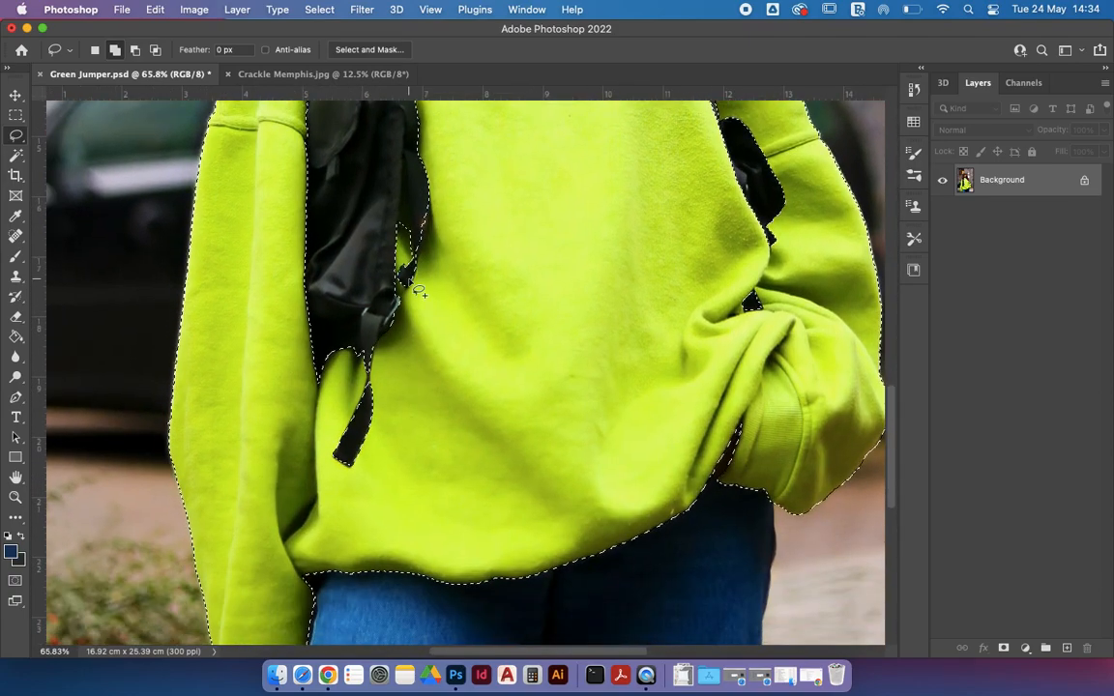
{"action": "scroll", "coordinate": [414, 287], "scroll_direction": "up", "scroll_amount": 4}
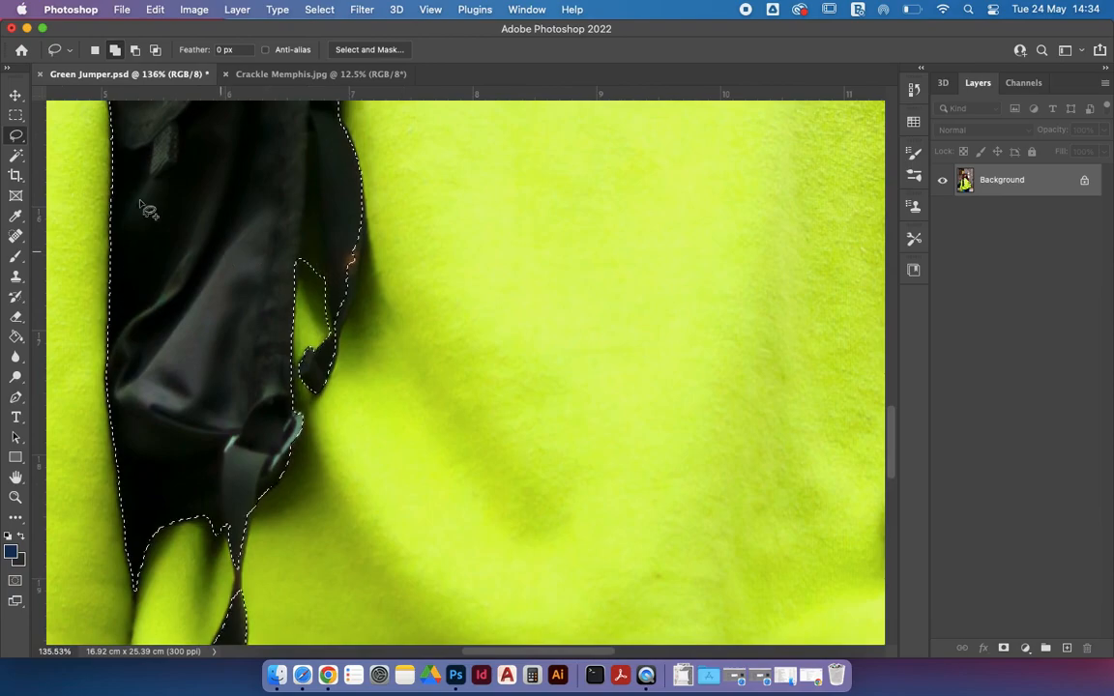
{"action": "left_click", "coordinate": [135, 49]}
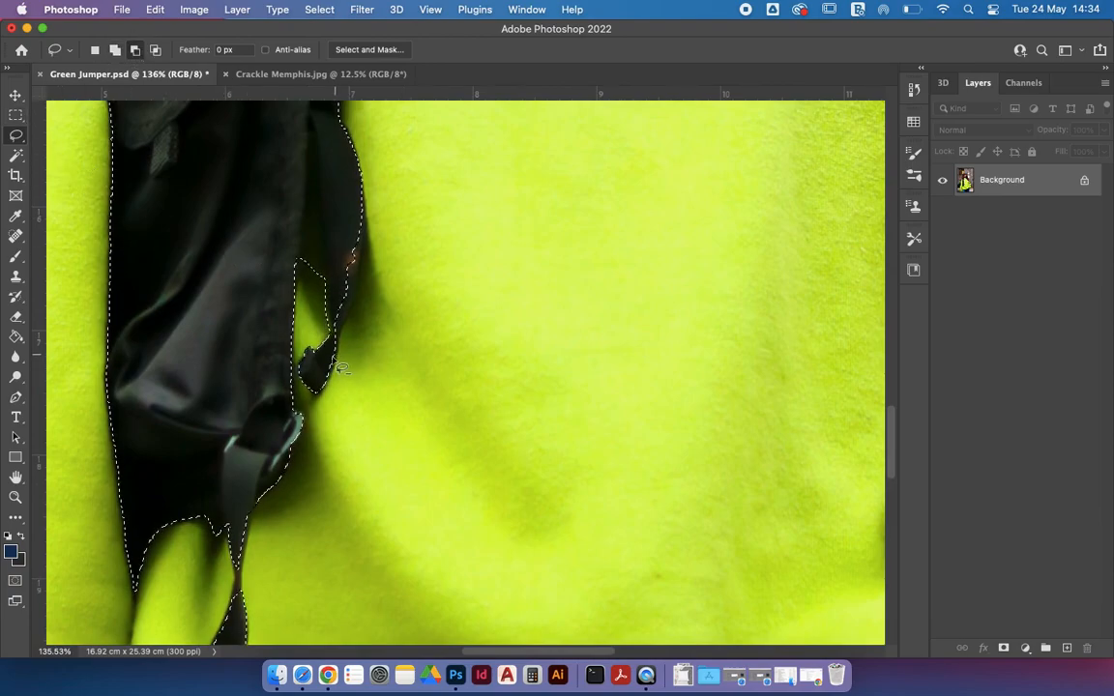
{"action": "left_click_drag", "start_coordinate": [334, 354], "coordinate": [332, 358]}
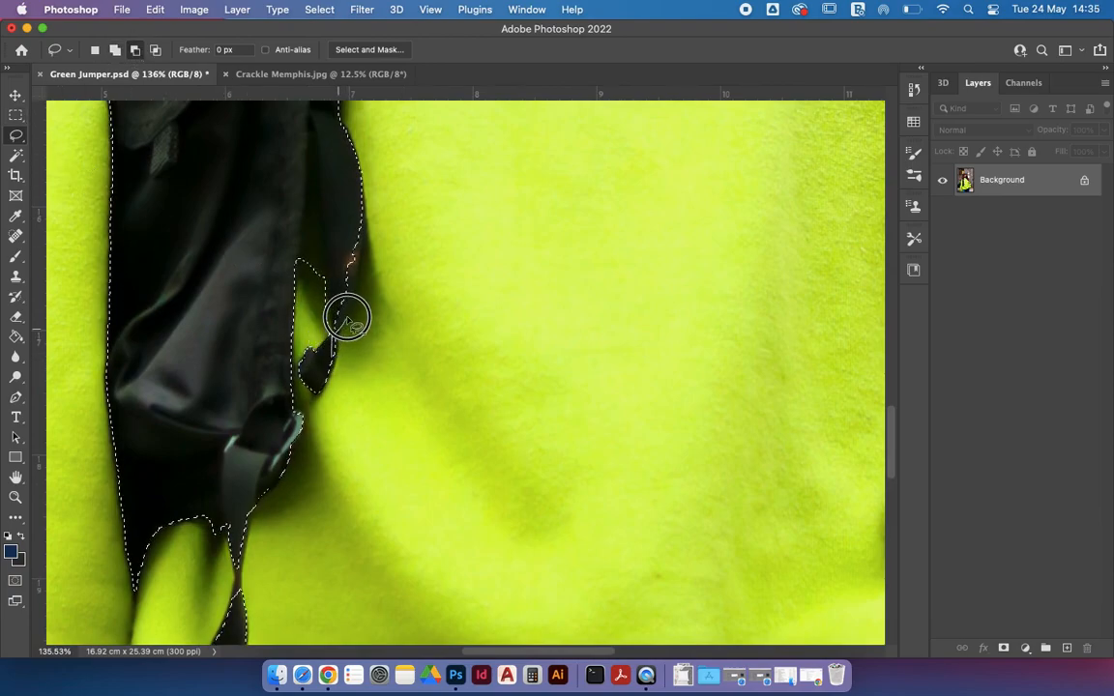
{"action": "left_click_drag", "start_coordinate": [359, 261], "coordinate": [361, 242]}
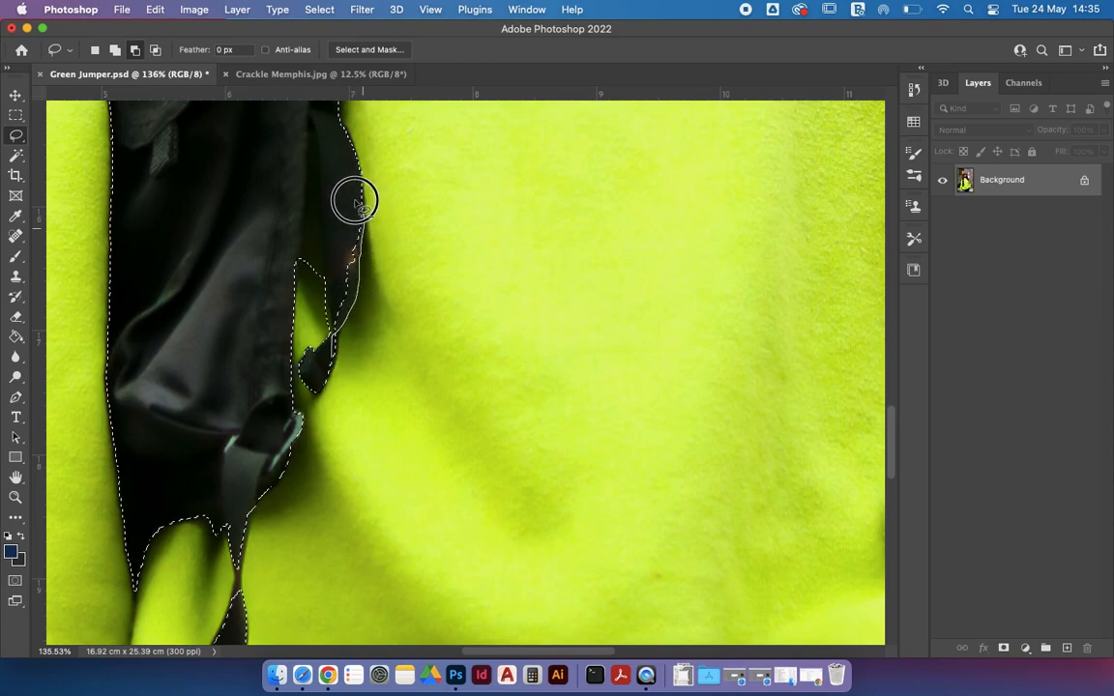
{"action": "mouse_move", "coordinate": [296, 261]}
{"action": "left_mouse_down"}
{"action": "mouse_move", "coordinate": [316, 184]}
{"action": "mouse_move", "coordinate": [331, 319]}
{"action": "left_mouse_up"}
Add the missed sliver of jumper showing in the gap between the bag and its loose strap to the selection
{"action": "left_click", "coordinate": [115, 51]}
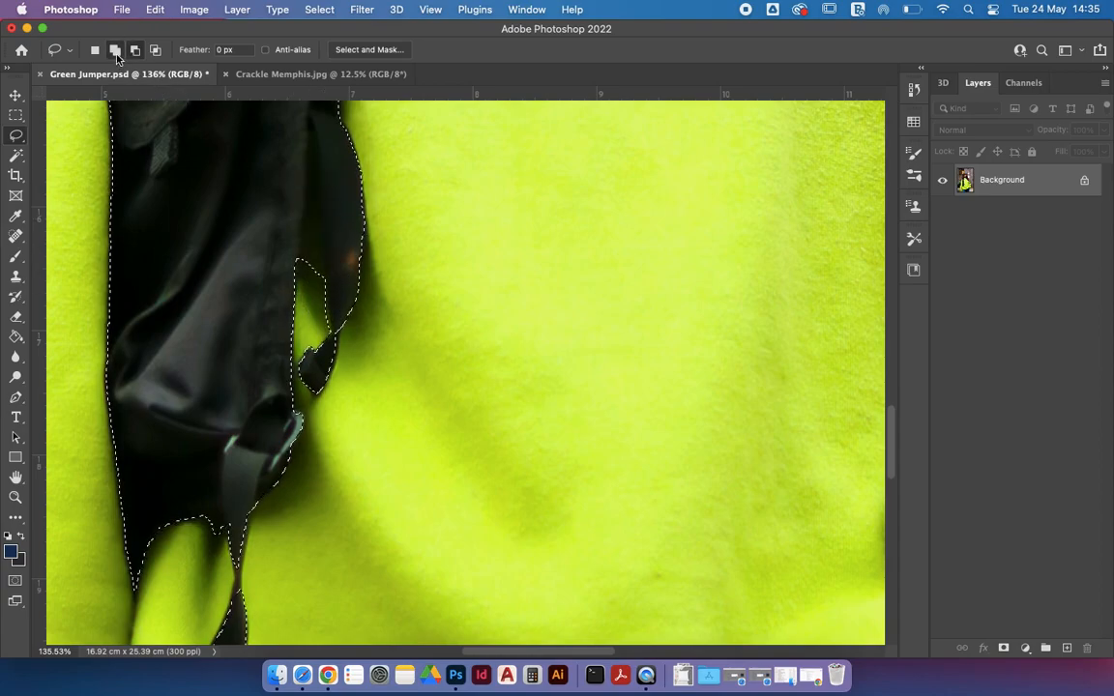
{"action": "mouse_move", "coordinate": [294, 262]}
{"action": "left_mouse_down"}
{"action": "mouse_move", "coordinate": [308, 198]}
{"action": "mouse_move", "coordinate": [319, 200]}
{"action": "mouse_move", "coordinate": [326, 290]}
{"action": "left_mouse_up"}
{"action": "scroll", "coordinate": [486, 455], "scroll_direction": "down", "scroll_amount": 5}
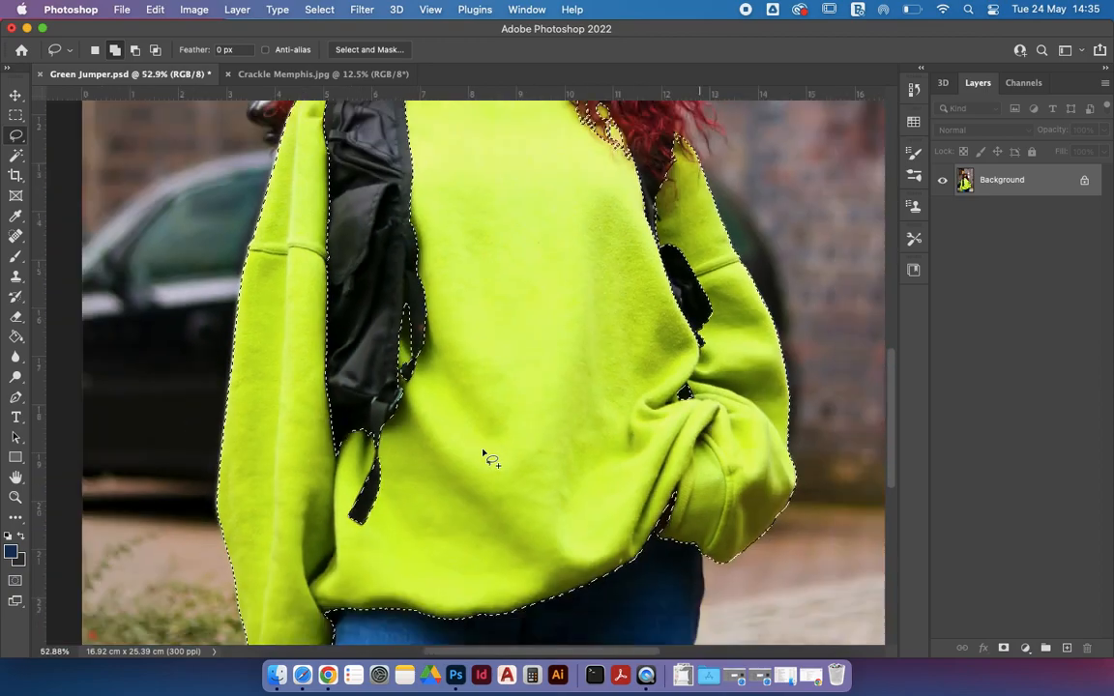
Copy the selected jumper onto its own layer with Layer Via Copy and hide the Background layer
{"action": "scroll", "coordinate": [486, 454], "scroll_direction": "down", "scroll_amount": 3}
{"action": "right_click", "coordinate": [522, 305]}
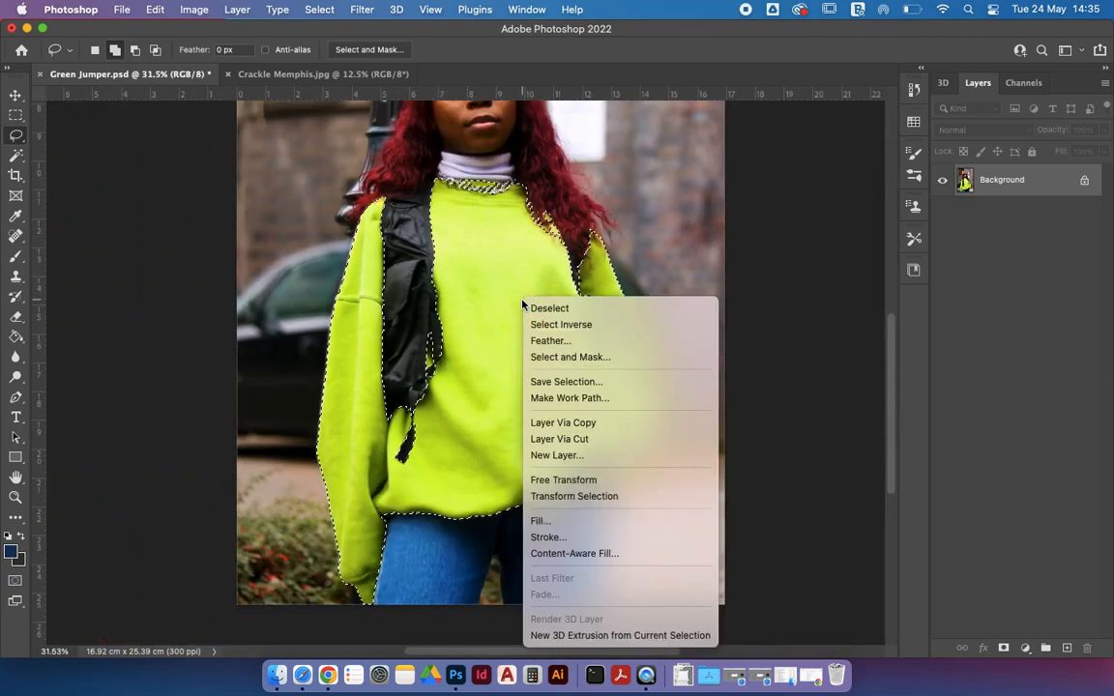
{"action": "left_click", "coordinate": [565, 424]}
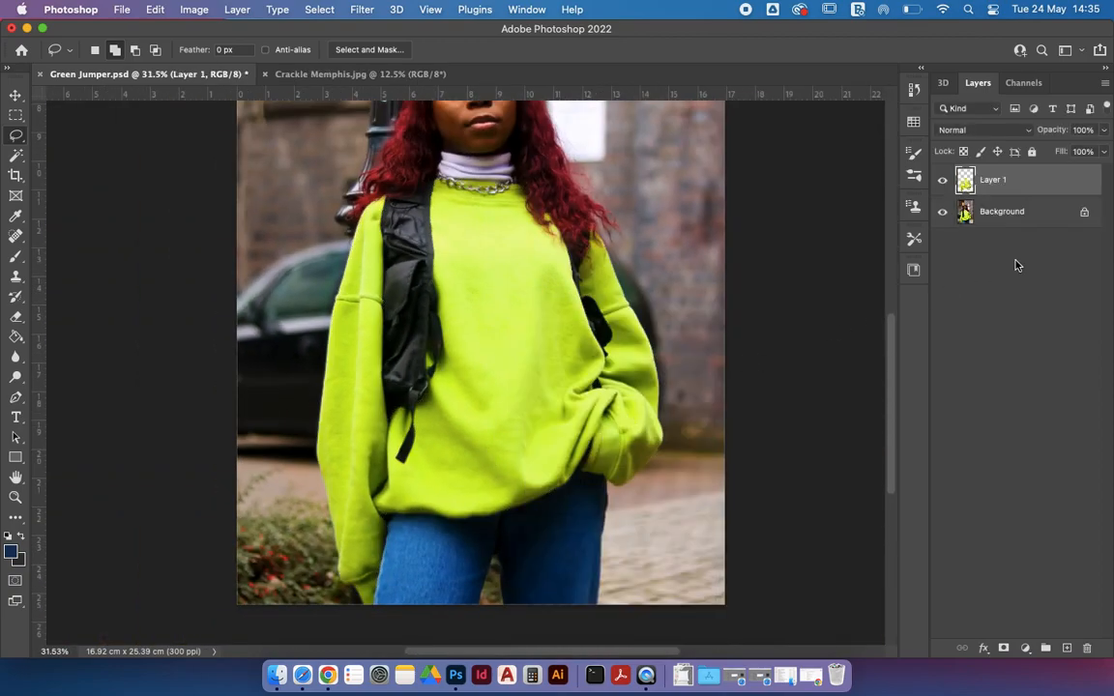
{"action": "left_click", "coordinate": [945, 213]}
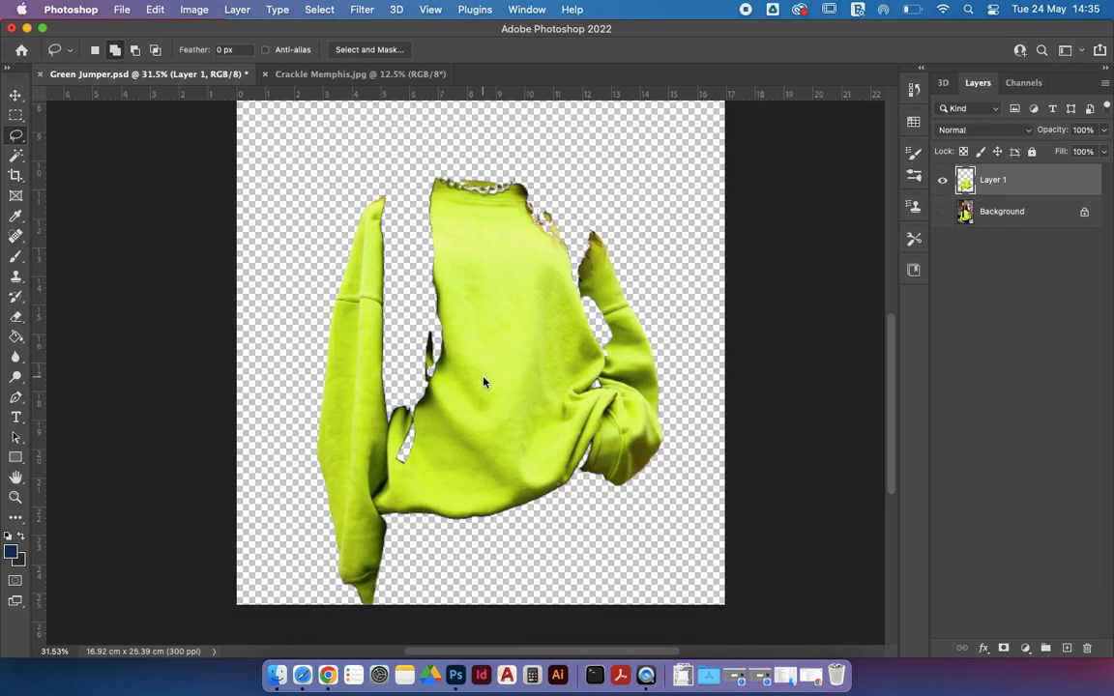
Lasso the lower part of the pocketed sleeve on Layer 1, following the fold where it meets the jumper body
{"action": "scroll", "coordinate": [485, 382], "scroll_direction": "up", "scroll_amount": 3}
{"action": "scroll", "coordinate": [615, 316], "scroll_direction": "up", "scroll_amount": 4}
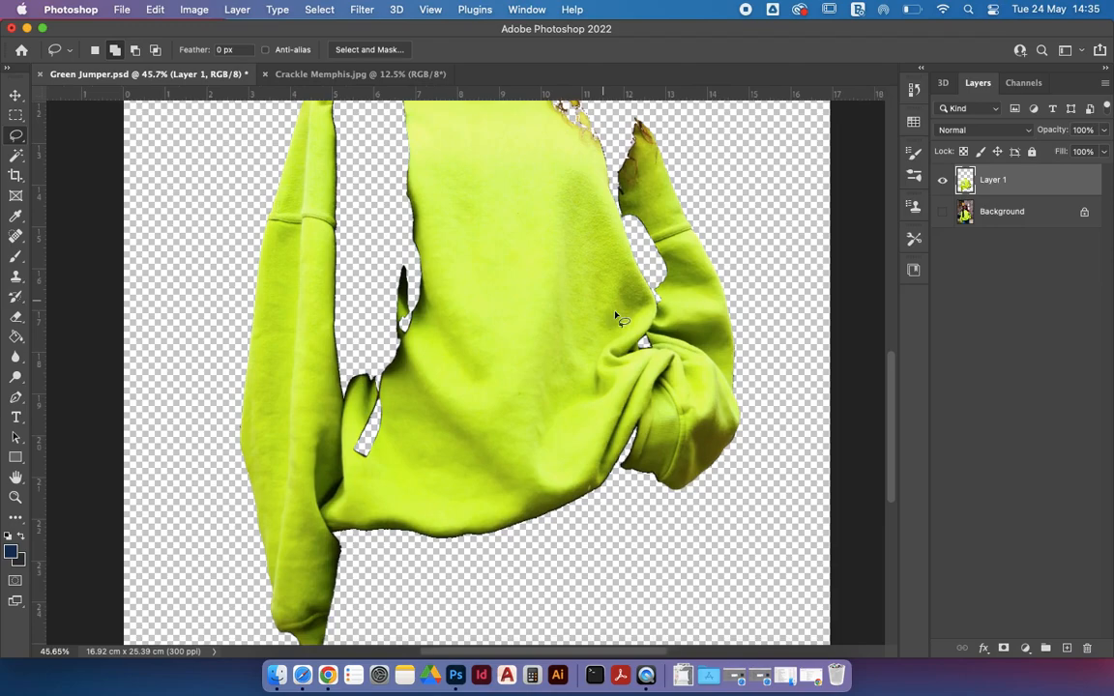
{"action": "scroll", "coordinate": [615, 317], "scroll_direction": "up", "scroll_amount": 1}
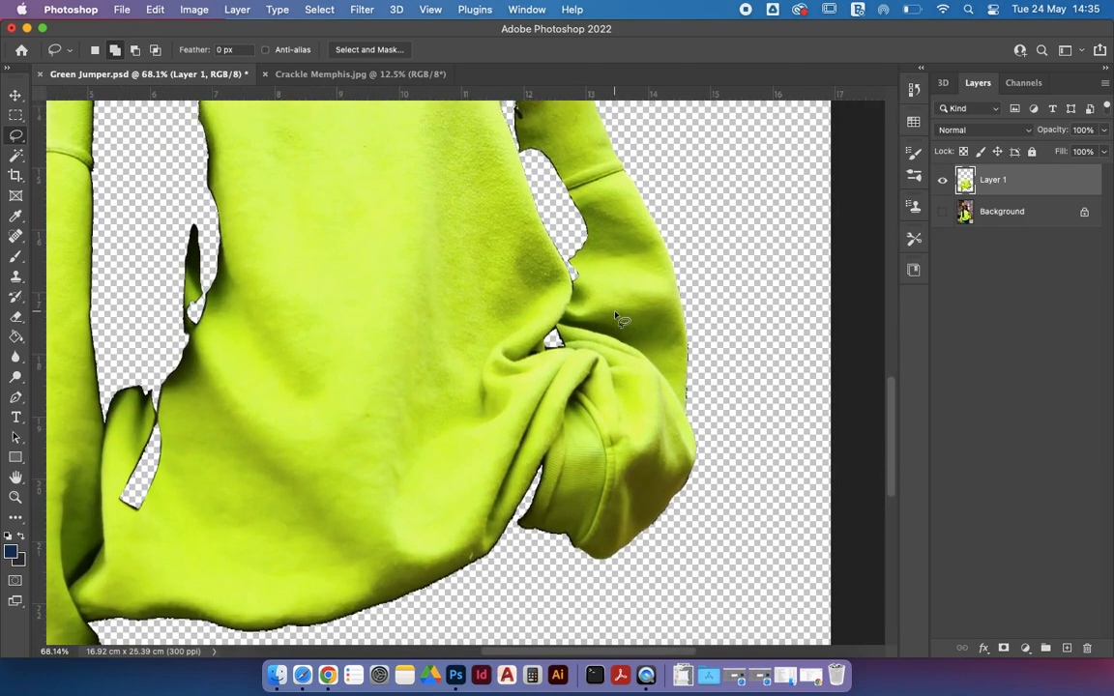
{"action": "mouse_move", "coordinate": [580, 252]}
{"action": "left_mouse_down"}
{"action": "mouse_move", "coordinate": [566, 327]}
{"action": "mouse_move", "coordinate": [614, 360]}
{"action": "mouse_move", "coordinate": [581, 409]}
{"action": "mouse_move", "coordinate": [524, 561]}
{"action": "mouse_move", "coordinate": [672, 587]}
{"action": "mouse_move", "coordinate": [783, 479]}
{"action": "mouse_move", "coordinate": [806, 289]}
{"action": "mouse_move", "coordinate": [706, 222]}
{"action": "mouse_move", "coordinate": [606, 209]}
{"action": "left_mouse_up"}
{"action": "scroll", "coordinate": [581, 223], "scroll_direction": "up", "scroll_amount": 5}
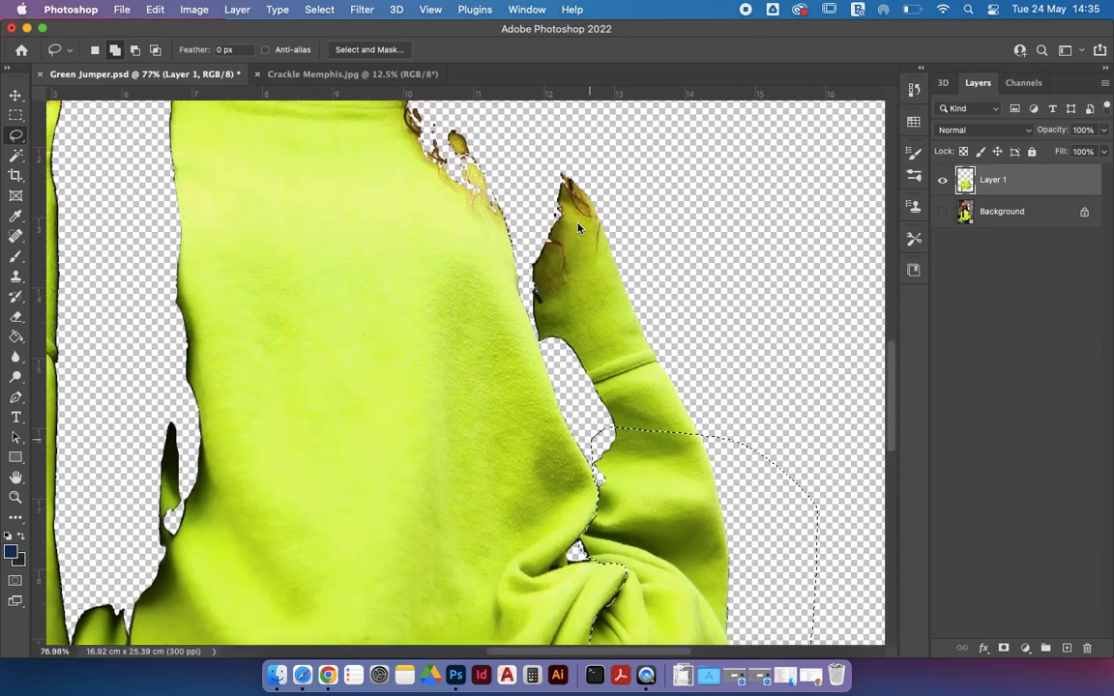
Extend the lasso selection over the rest of the pocketed sleeve and separate it onto its own layer with Layer Via Cut
{"action": "mouse_move", "coordinate": [725, 460]}
{"action": "left_mouse_down"}
{"action": "mouse_move", "coordinate": [725, 329]}
{"action": "mouse_move", "coordinate": [649, 172]}
{"action": "mouse_move", "coordinate": [598, 143]}
{"action": "mouse_move", "coordinate": [555, 151]}
{"action": "mouse_move", "coordinate": [527, 285]}
{"action": "mouse_move", "coordinate": [578, 431]}
{"action": "mouse_move", "coordinate": [591, 451]}
{"action": "mouse_move", "coordinate": [636, 389]}
{"action": "mouse_move", "coordinate": [617, 430]}
{"action": "left_mouse_up"}
{"action": "scroll", "coordinate": [675, 523], "scroll_direction": "down", "scroll_amount": 3}
{"action": "scroll", "coordinate": [672, 519], "scroll_direction": "down", "scroll_amount": 1}
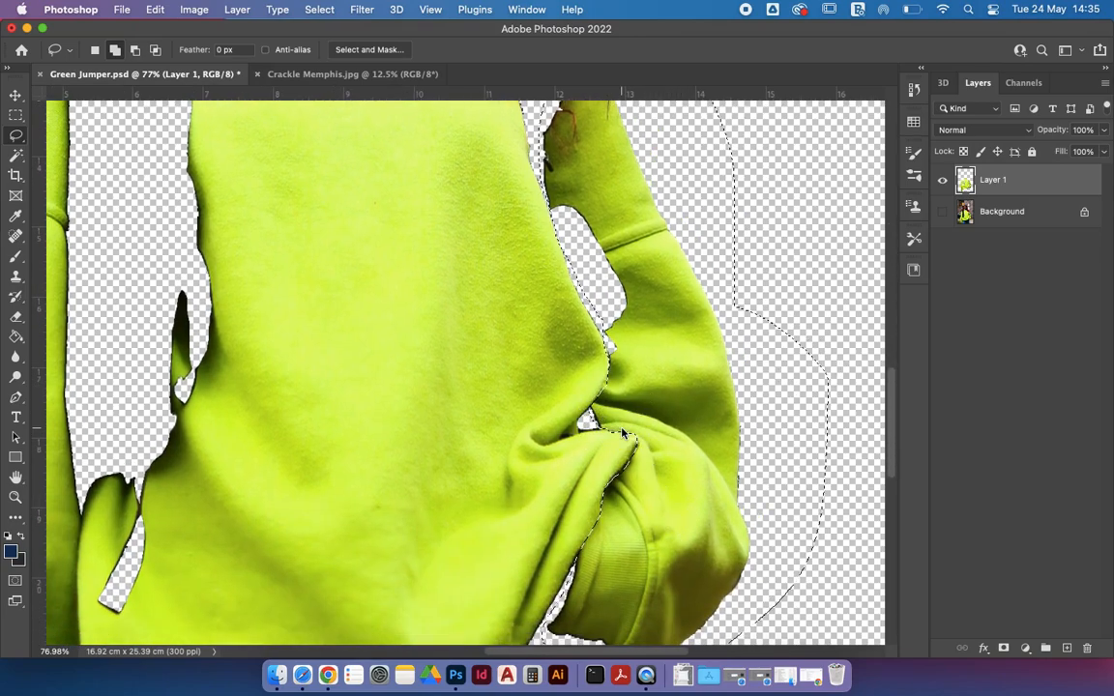
{"action": "scroll", "coordinate": [623, 434], "scroll_direction": "down", "scroll_amount": 3}
{"action": "right_click", "coordinate": [640, 356]}
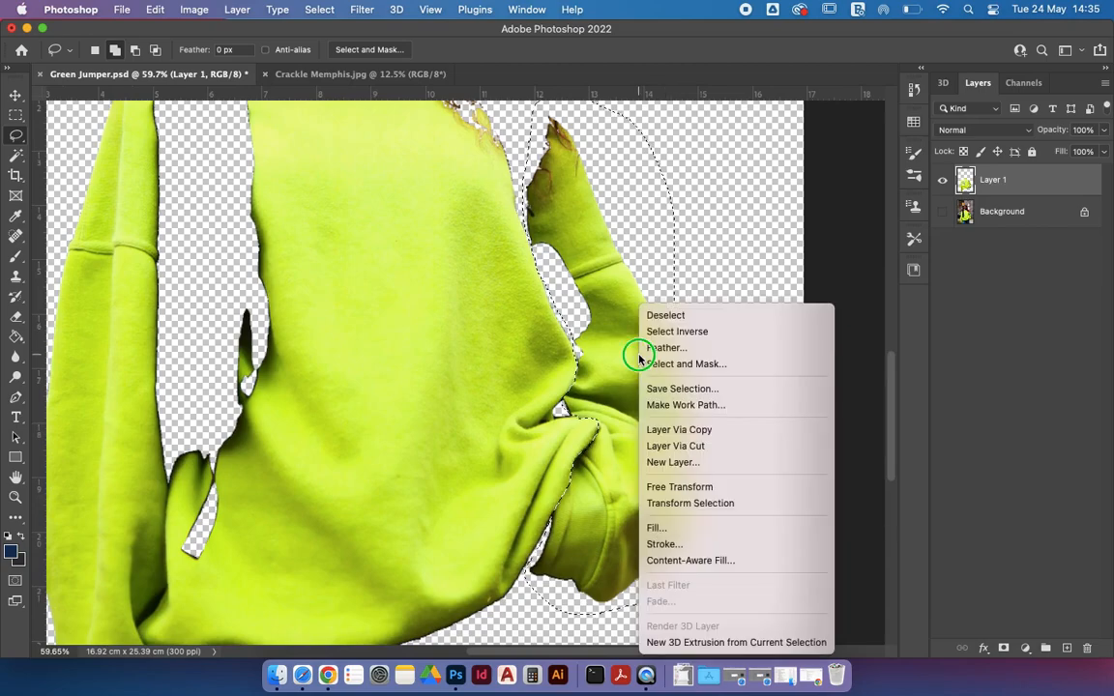
{"action": "left_click", "coordinate": [676, 446]}
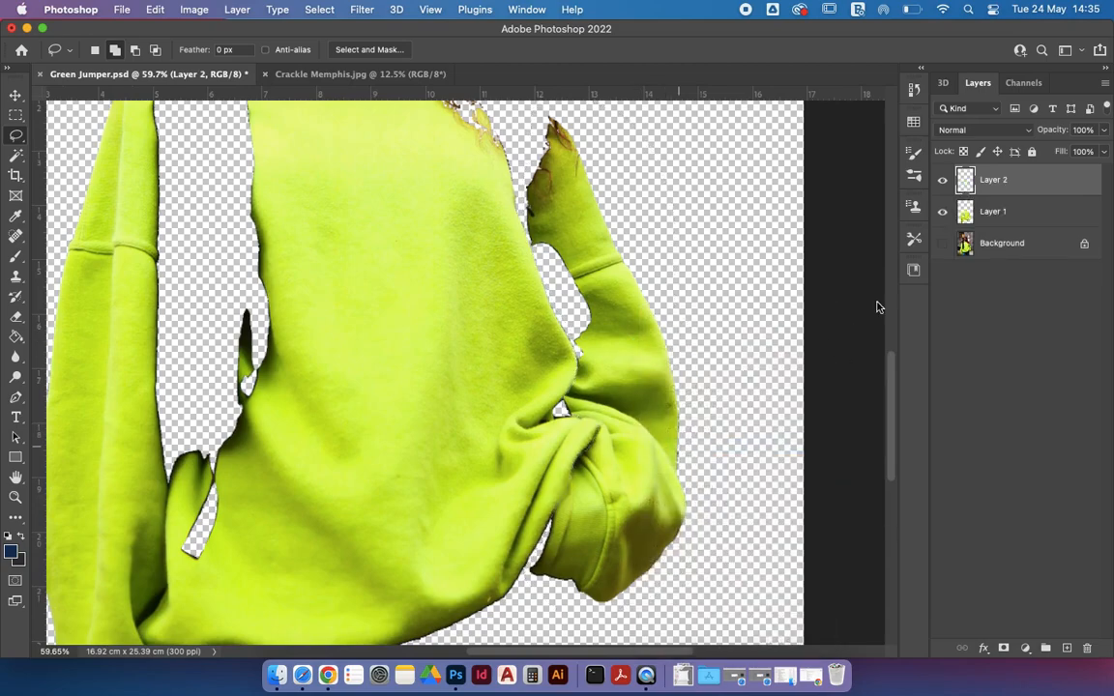
Toggle Layer 2 and Layer 1 to check the separated sleeve and jumper body, leaving only Layer 1 visible
{"action": "left_click", "coordinate": [945, 184]}
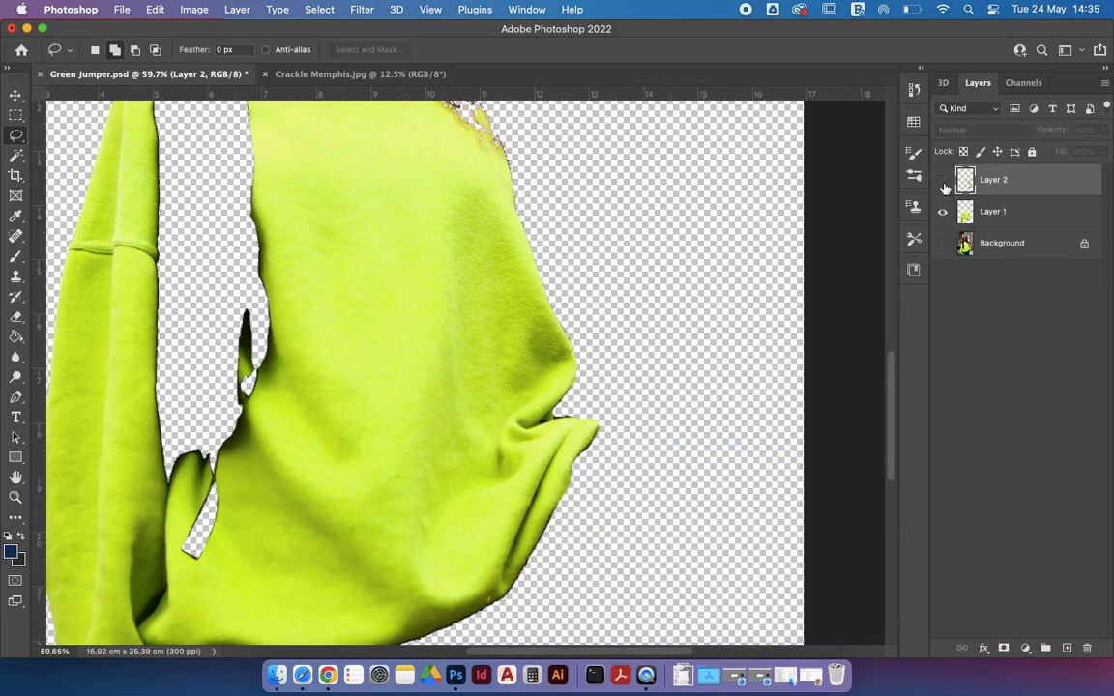
{"action": "left_click", "coordinate": [944, 214]}
{"action": "scroll", "coordinate": [497, 515], "scroll_direction": "down", "scroll_amount": 2}
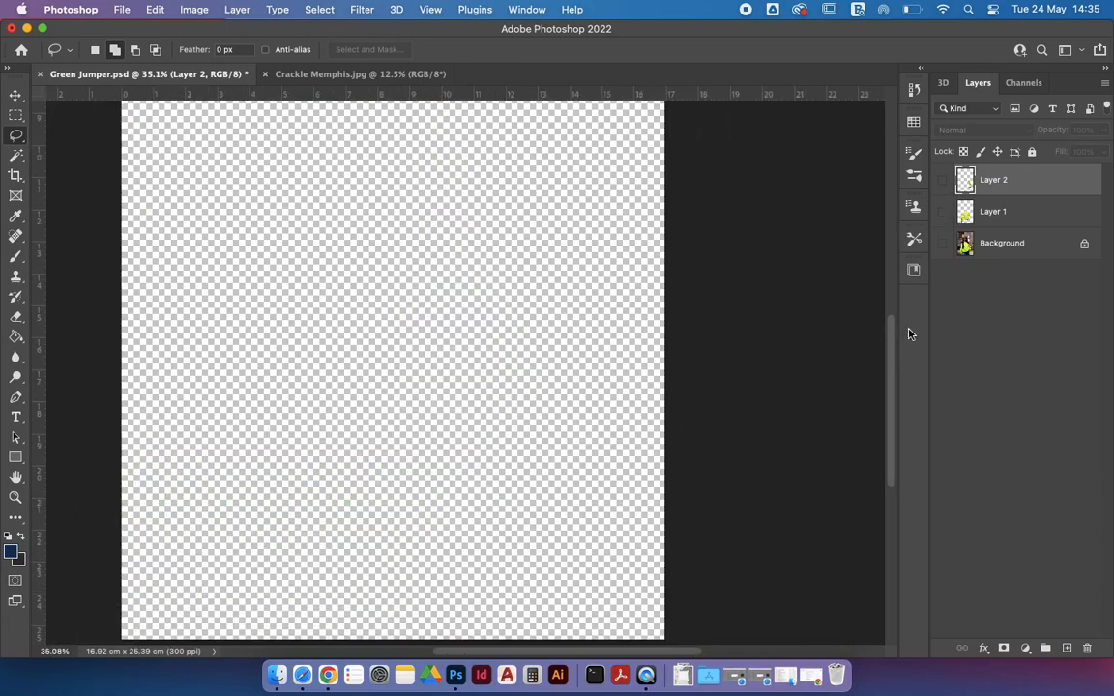
{"action": "left_click", "coordinate": [941, 209]}
{"action": "left_click", "coordinate": [944, 213]}
{"action": "left_click", "coordinate": [944, 182]}
{"action": "left_click", "coordinate": [945, 183]}
{"action": "left_click", "coordinate": [943, 212]}
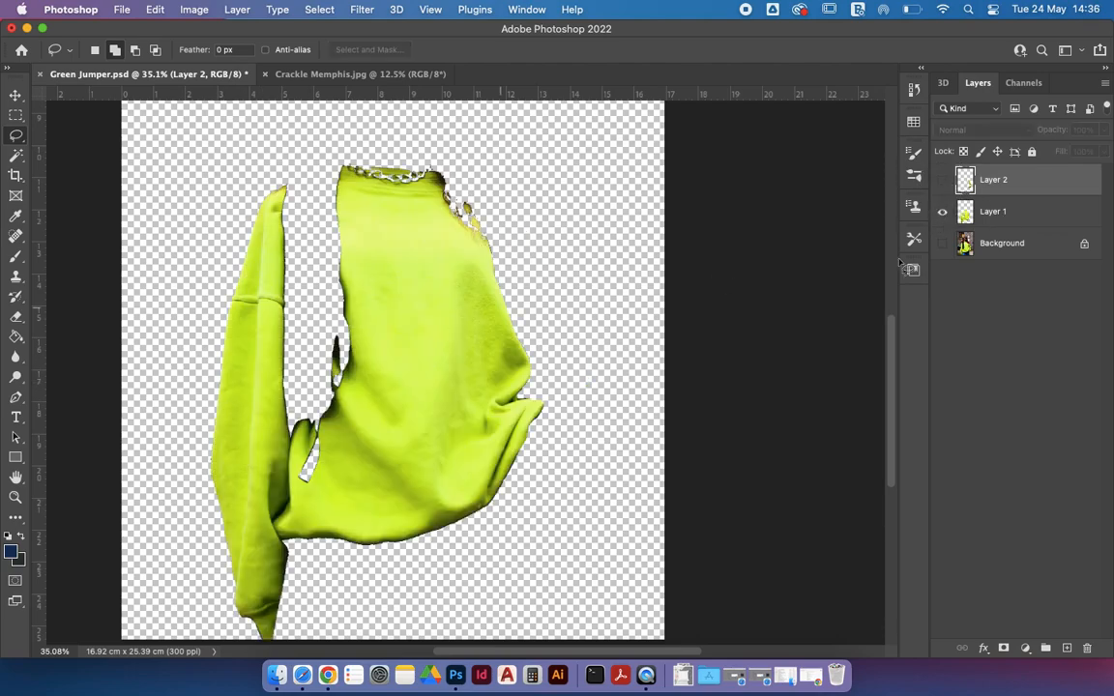
Lasso the whole straight hanging sleeve on Layer 1, following the edge where it meets the jumper body
{"action": "left_click", "coordinate": [1046, 221]}
{"action": "scroll", "coordinate": [248, 459], "scroll_direction": "up", "scroll_amount": 3}
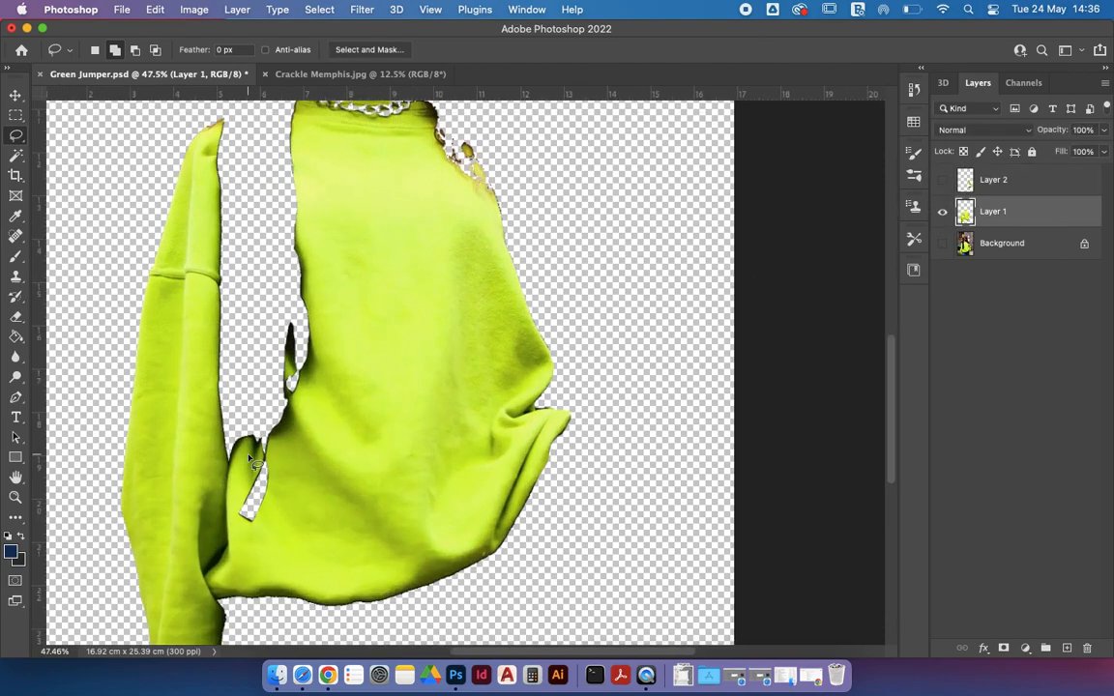
{"action": "scroll", "coordinate": [249, 459], "scroll_direction": "down", "scroll_amount": 4}
{"action": "scroll", "coordinate": [249, 458], "scroll_direction": "left", "scroll_amount": 4}
{"action": "mouse_move", "coordinate": [443, 253]}
{"action": "left_mouse_down"}
{"action": "mouse_move", "coordinate": [442, 363]}
{"action": "mouse_move", "coordinate": [421, 395]}
{"action": "mouse_move", "coordinate": [463, 446]}
{"action": "mouse_move", "coordinate": [428, 606]}
{"action": "mouse_move", "coordinate": [291, 505]}
{"action": "mouse_move", "coordinate": [255, 366]}
{"action": "mouse_move", "coordinate": [332, 170]}
{"action": "mouse_move", "coordinate": [448, 199]}
{"action": "left_mouse_up"}
{"action": "scroll", "coordinate": [451, 208], "scroll_direction": "up", "scroll_amount": 5}
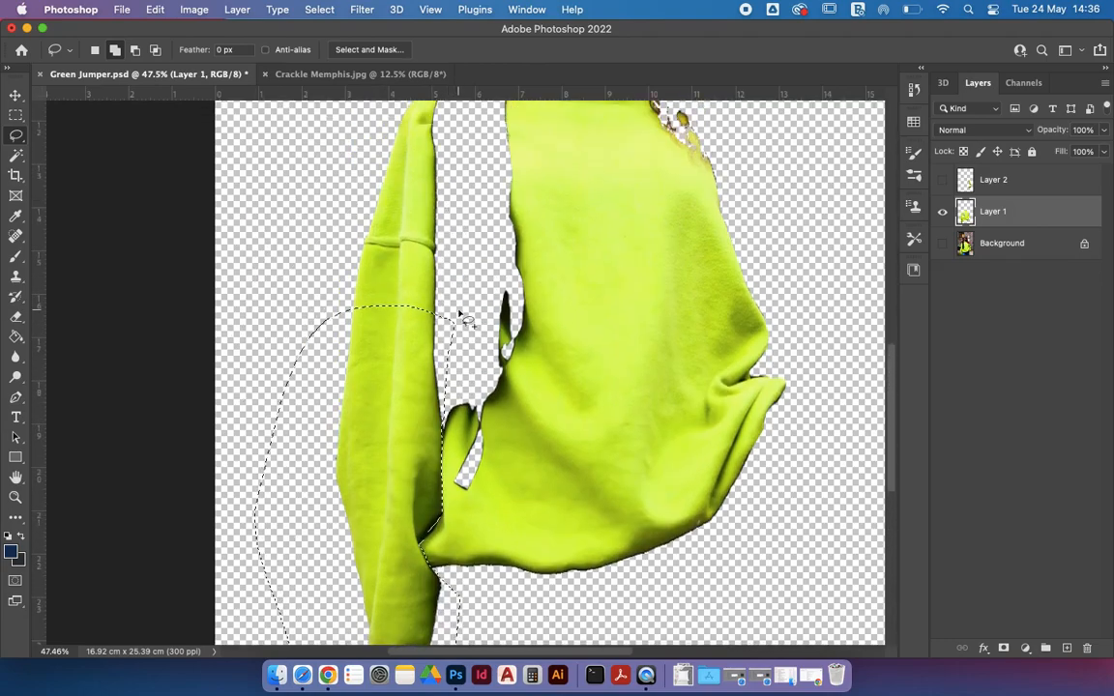
{"action": "scroll", "coordinate": [466, 319], "scroll_direction": "up", "scroll_amount": 3}
{"action": "mouse_move", "coordinate": [419, 452]}
{"action": "left_mouse_down"}
{"action": "mouse_move", "coordinate": [431, 330]}
{"action": "mouse_move", "coordinate": [427, 161]}
{"action": "mouse_move", "coordinate": [399, 150]}
{"action": "mouse_move", "coordinate": [327, 209]}
{"action": "mouse_move", "coordinate": [272, 381]}
{"action": "mouse_move", "coordinate": [276, 428]}
{"action": "mouse_move", "coordinate": [370, 450]}
{"action": "left_mouse_up"}
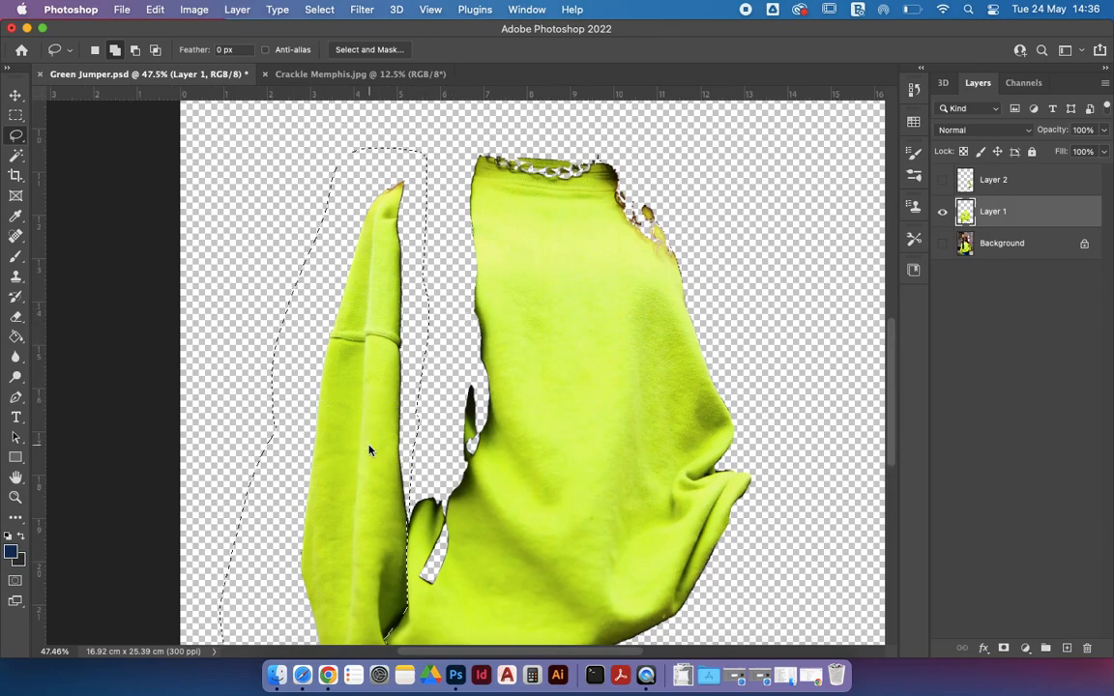
{"action": "scroll", "coordinate": [448, 459], "scroll_direction": "right", "scroll_amount": 2}
{"action": "scroll", "coordinate": [448, 460], "scroll_direction": "down", "scroll_amount": 2}
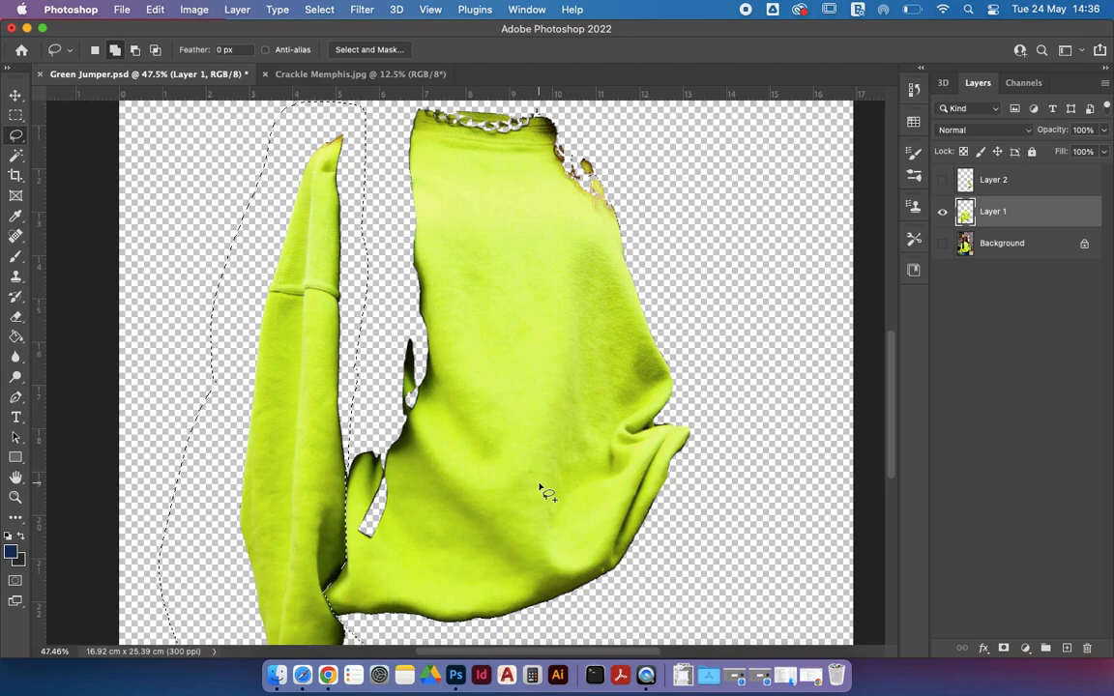
Separate the selected hanging sleeve with Layer Via Cut and hide both the new sleeve layer and Layer 1
{"action": "right_click", "coordinate": [277, 409]}
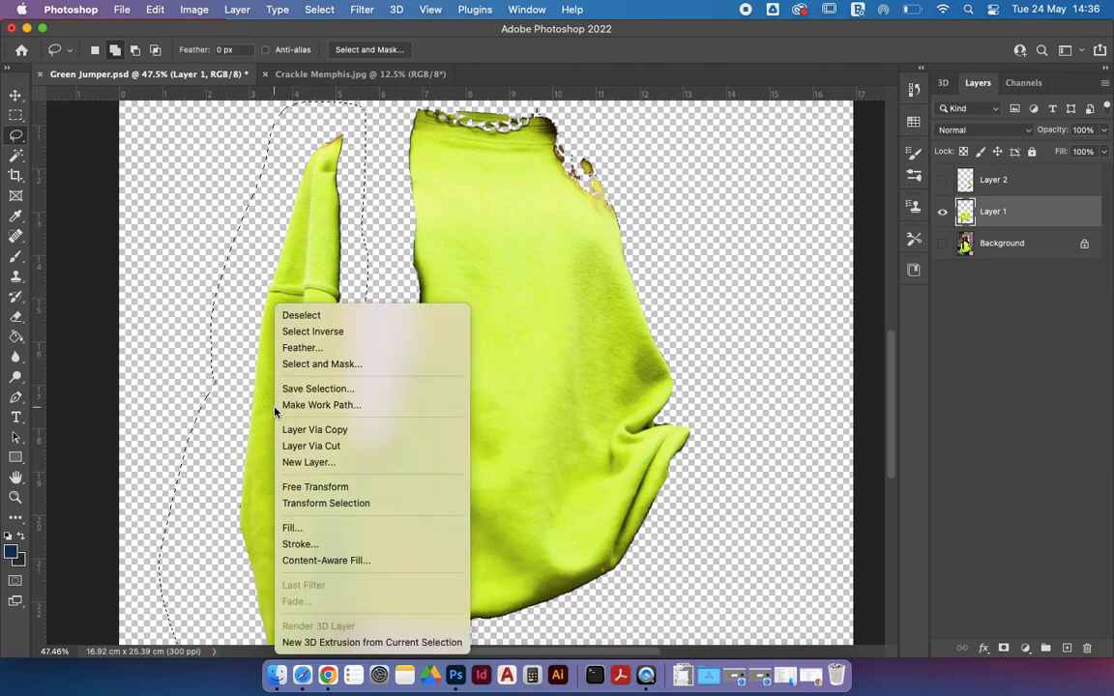
{"action": "left_click", "coordinate": [370, 447]}
{"action": "left_click", "coordinate": [942, 243]}
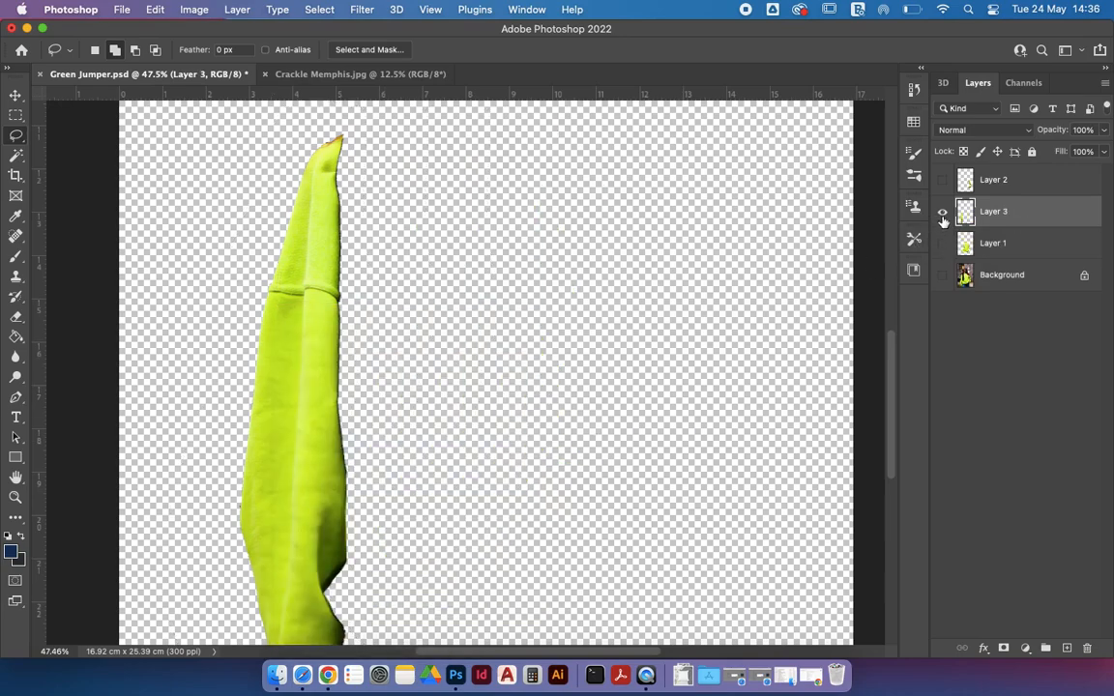
{"action": "left_click", "coordinate": [943, 211]}
{"action": "scroll", "coordinate": [441, 353], "scroll_direction": "down", "scroll_amount": 3}
{"action": "scroll", "coordinate": [693, 341], "scroll_direction": "down", "scroll_amount": 2}
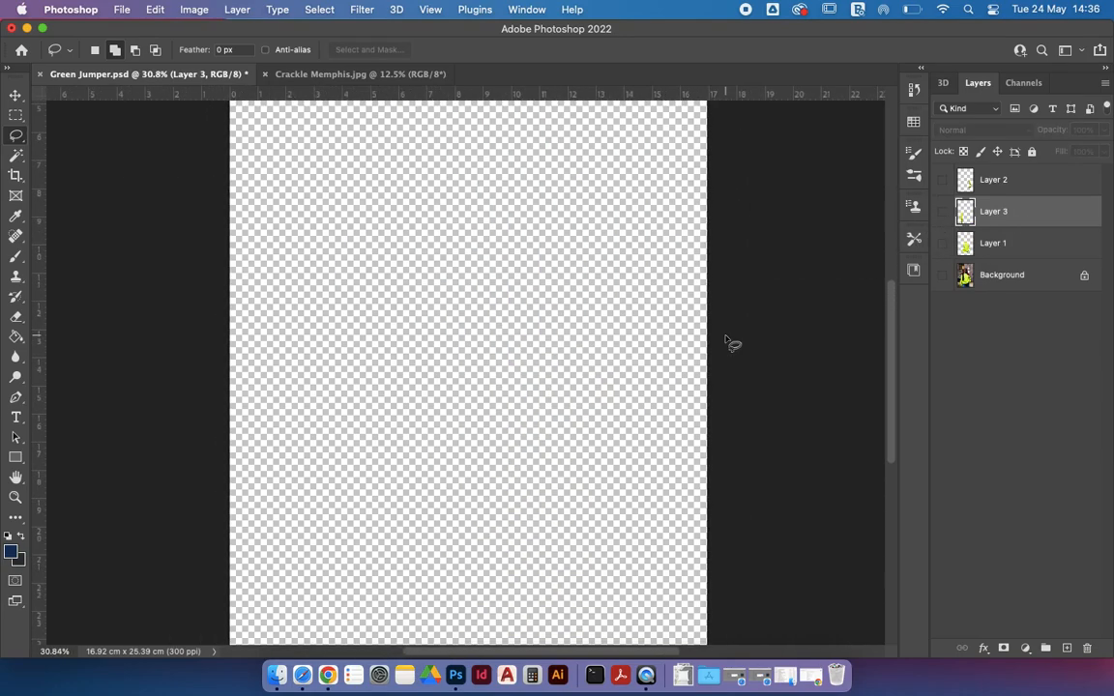
{"action": "scroll", "coordinate": [560, 318], "scroll_direction": "down", "scroll_amount": 2}
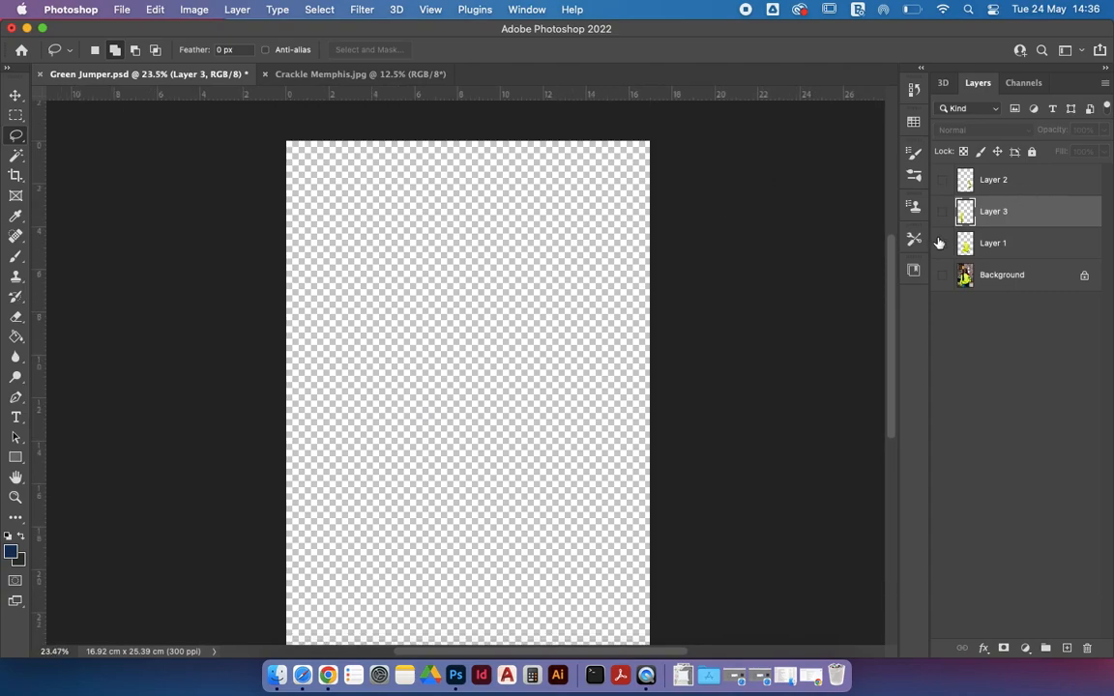
Bring the Crackle Memphis print into Green Jumper.psd as a new layer with the Move tool
{"action": "left_click", "coordinate": [376, 77]}
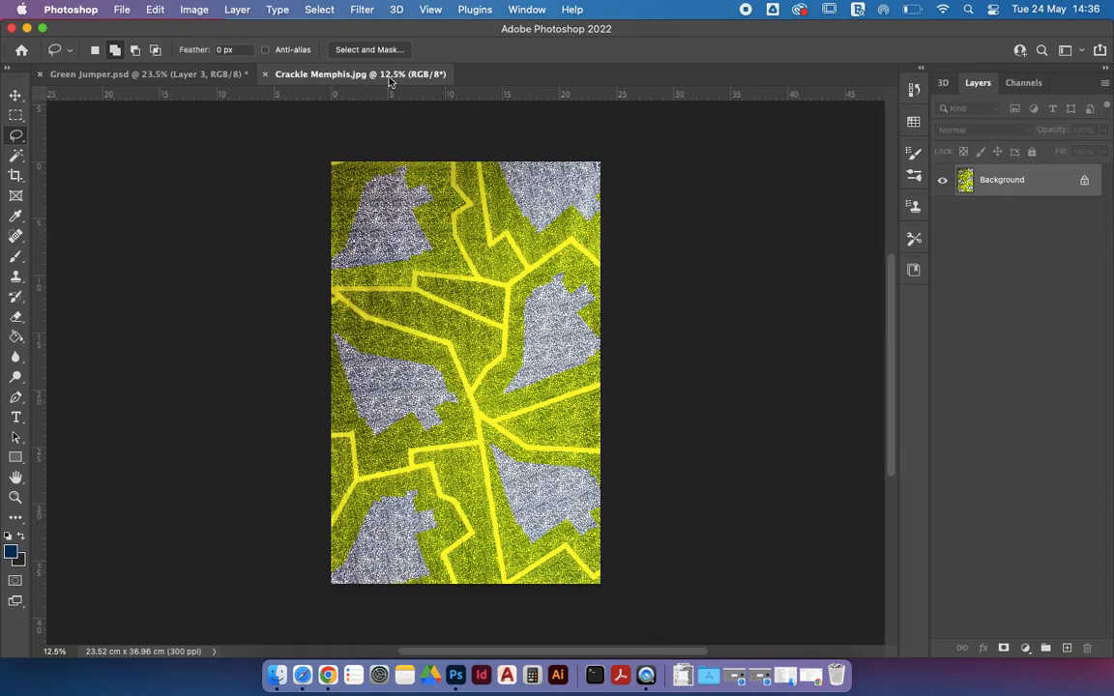
{"action": "key", "text": "v"}
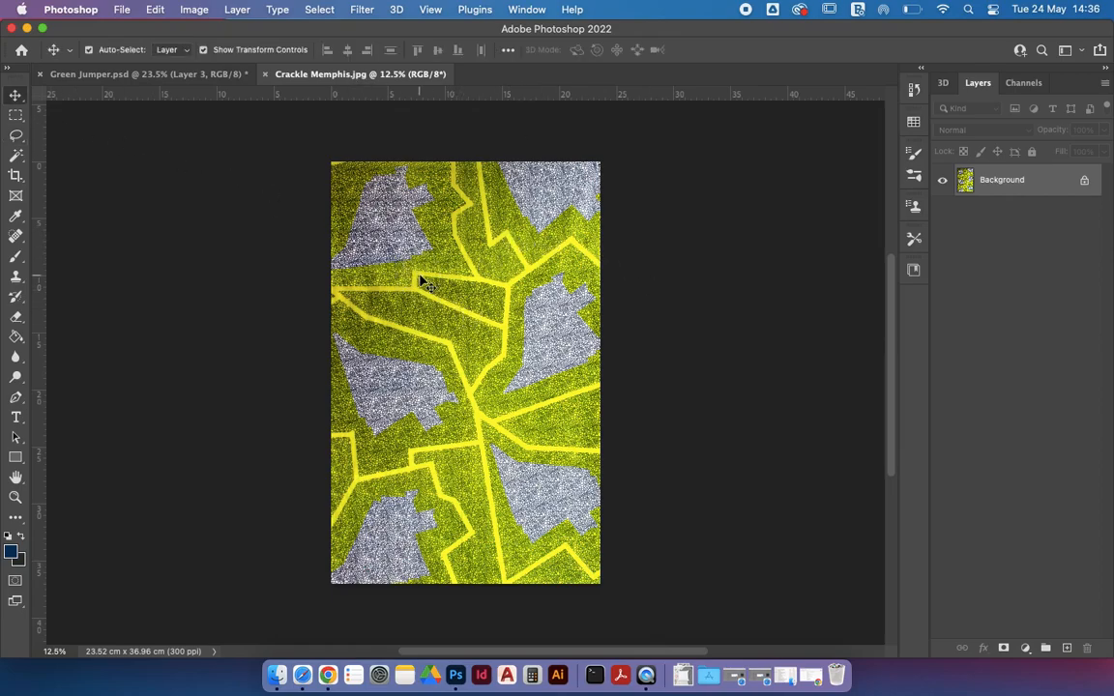
{"action": "left_click_drag", "start_coordinate": [483, 378], "coordinate": [470, 286]}
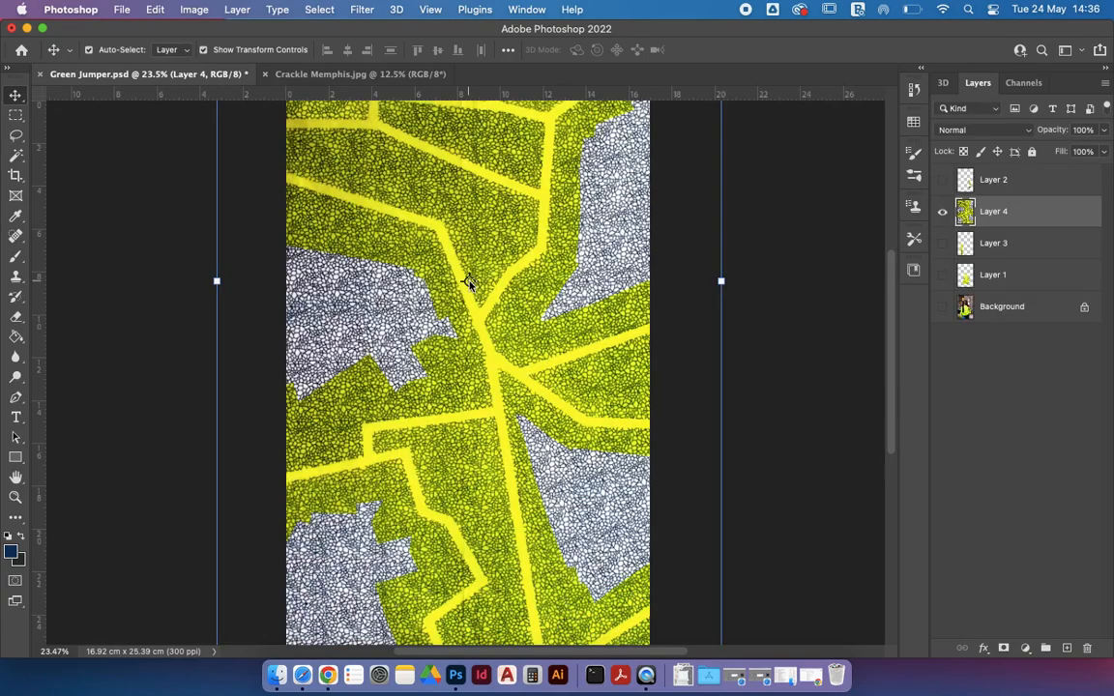
Scale the placed print down to about 10 cm wide so it fits inside the canvas
{"action": "scroll", "coordinate": [471, 287], "scroll_direction": "down", "scroll_amount": 2}
{"action": "scroll", "coordinate": [470, 286], "scroll_direction": "down", "scroll_amount": 1}
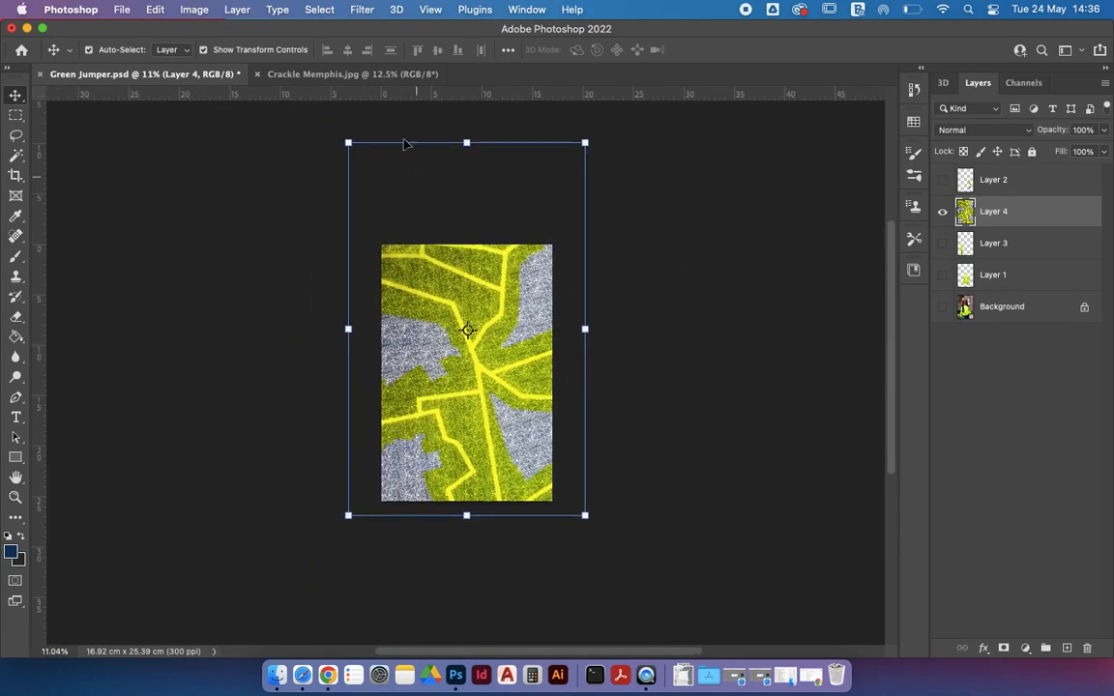
{"action": "left_click_drag", "start_coordinate": [349, 143], "coordinate": [448, 333]}
{"action": "left_click", "coordinate": [784, 48]}
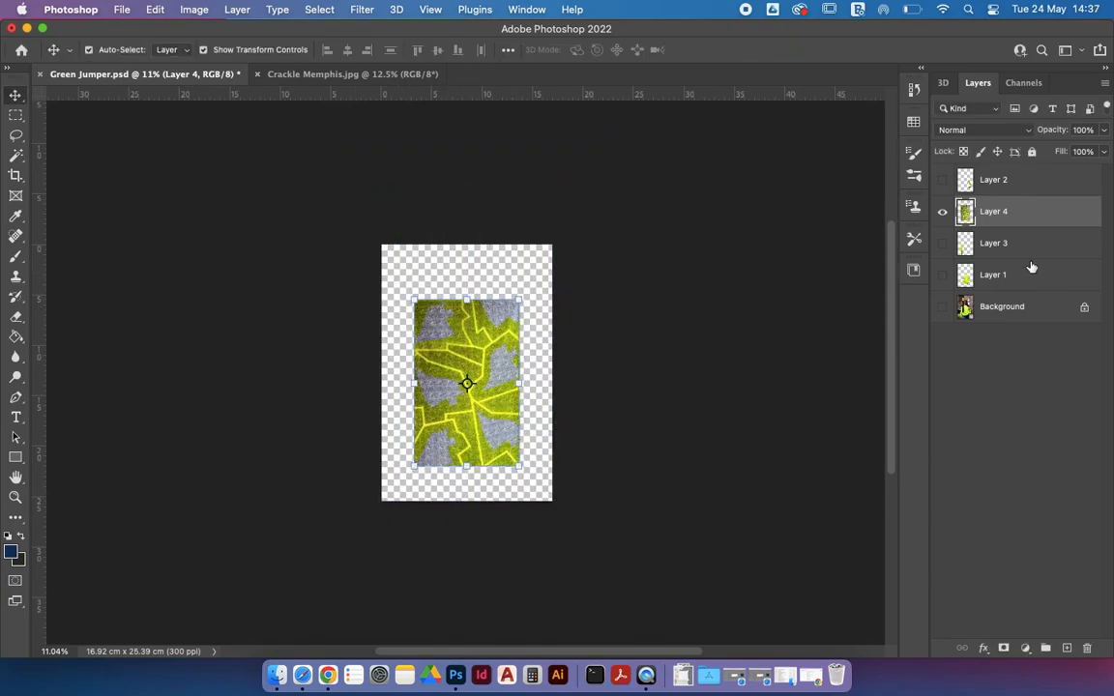
Show Layer 1 and shift the print down slightly so it fully covers the jumper body
{"action": "scroll", "coordinate": [458, 434], "scroll_direction": "up", "scroll_amount": 7}
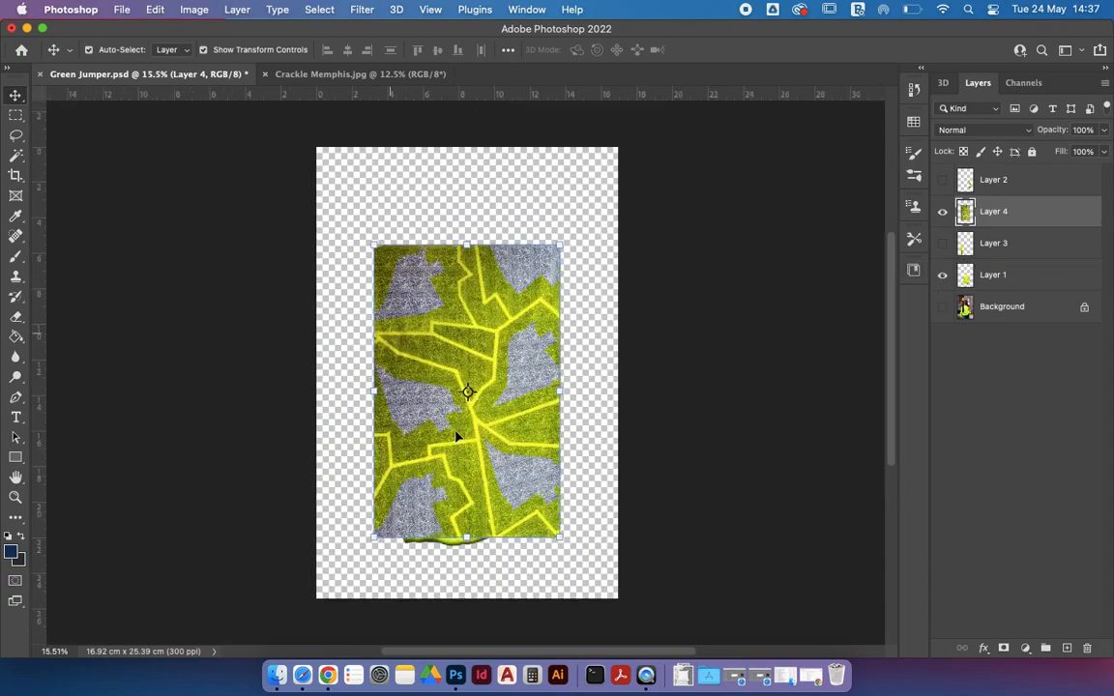
{"action": "scroll", "coordinate": [457, 434], "scroll_direction": "down", "scroll_amount": 5}
{"action": "left_click_drag", "start_coordinate": [491, 328], "coordinate": [493, 345]}
{"action": "left_click", "coordinate": [717, 336]}
{"action": "scroll", "coordinate": [718, 337], "scroll_direction": "up", "scroll_amount": 5}
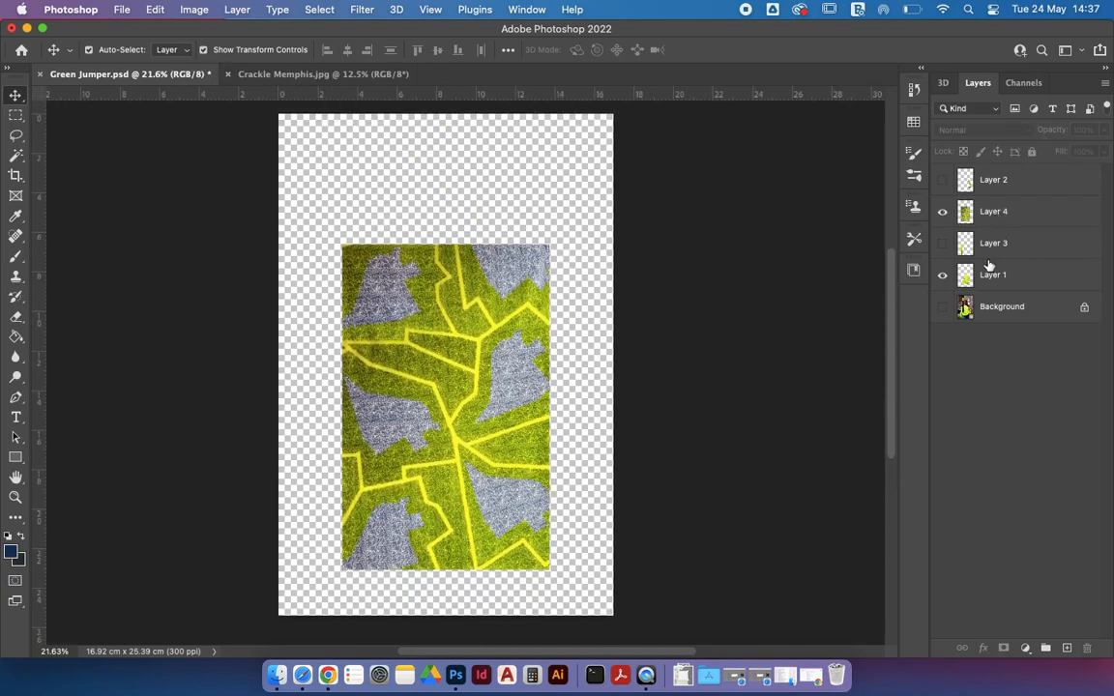
Duplicate the print layer twice so each sleeve has its own copy
{"action": "left_click", "coordinate": [996, 211]}
{"action": "right_click", "coordinate": [996, 212]}
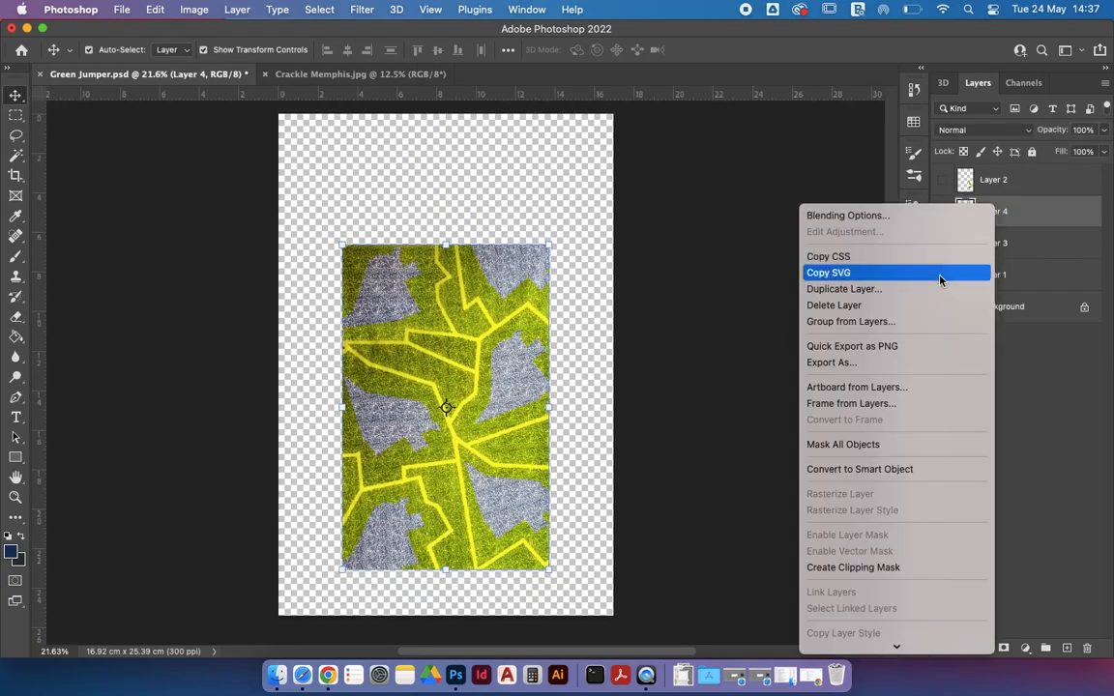
{"action": "left_click", "coordinate": [927, 292]}
{"action": "key", "text": "Return"}
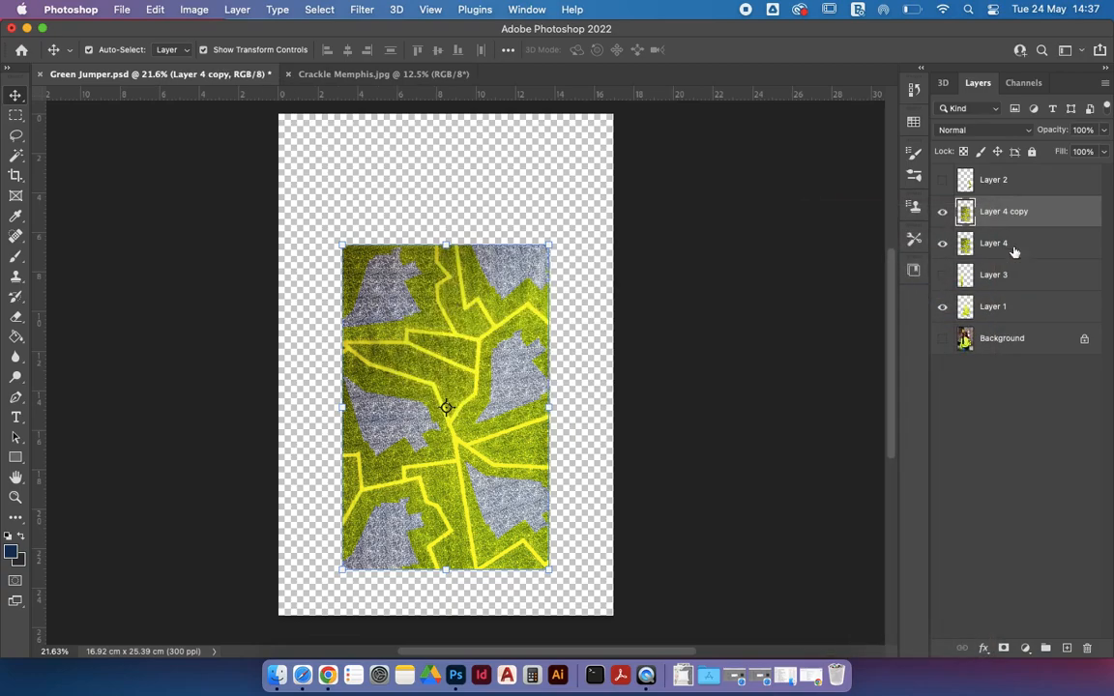
{"action": "right_click", "coordinate": [1023, 221]}
{"action": "left_click", "coordinate": [950, 298]}
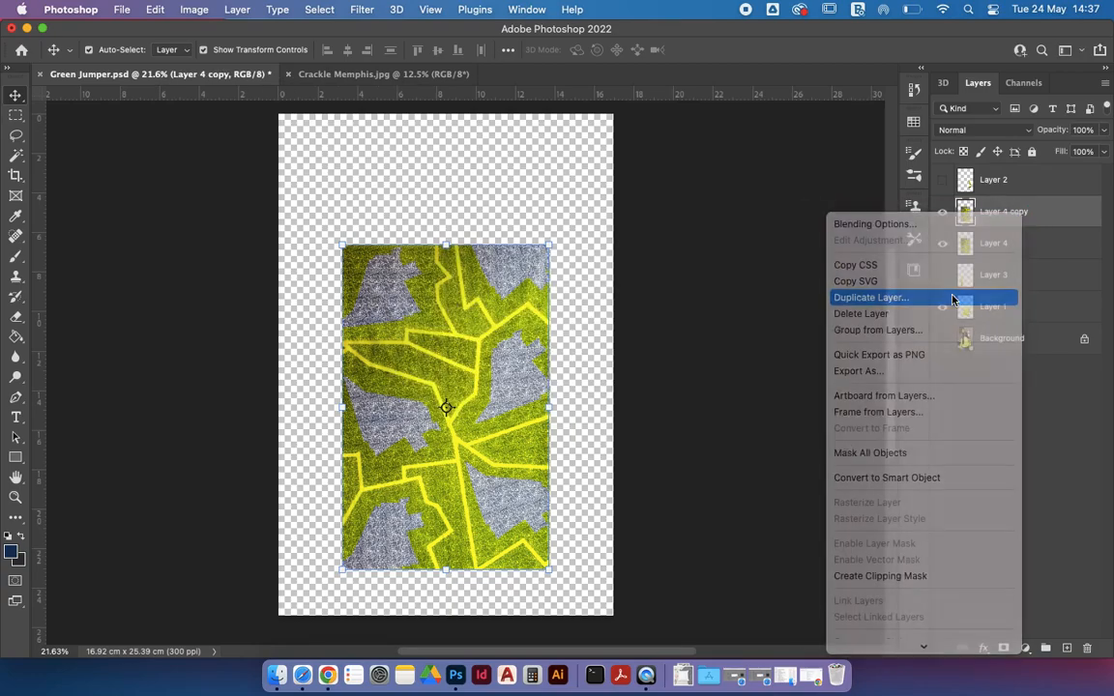
{"action": "key", "text": "Return"}
Place Layer 4 copy 2 above the shown Layer 2, and Layer 3 directly beneath Layer 4 copy
{"action": "left_click_drag", "start_coordinate": [1015, 228], "coordinate": [999, 180]}
{"action": "left_click", "coordinate": [943, 215]}
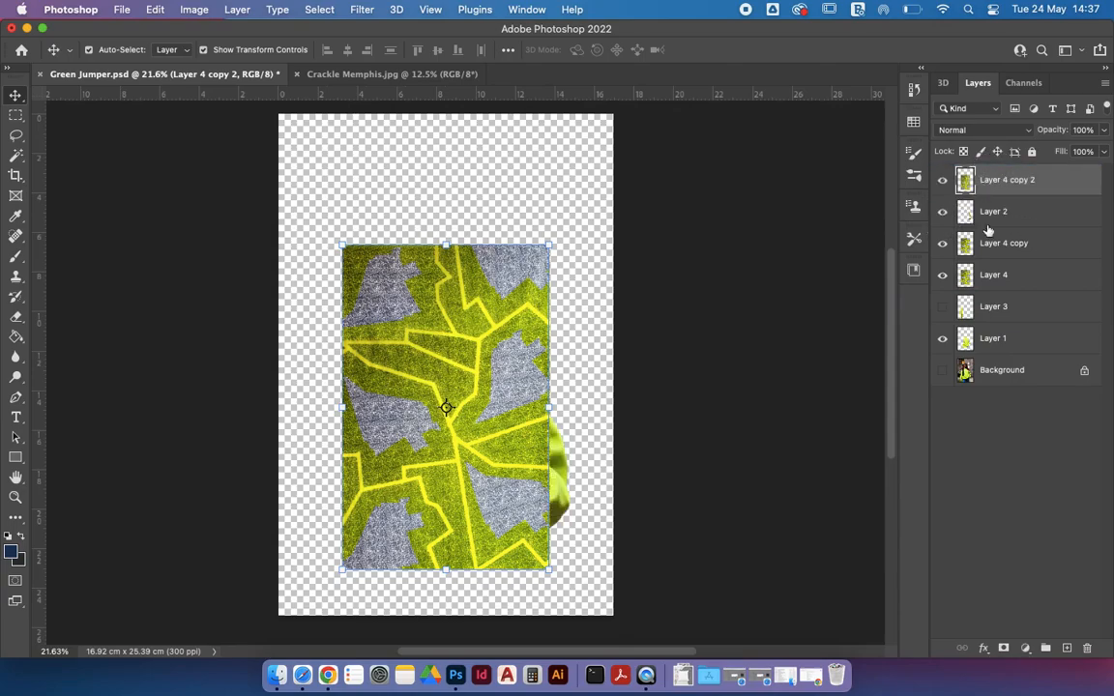
{"action": "left_click_drag", "start_coordinate": [986, 310], "coordinate": [986, 274]}
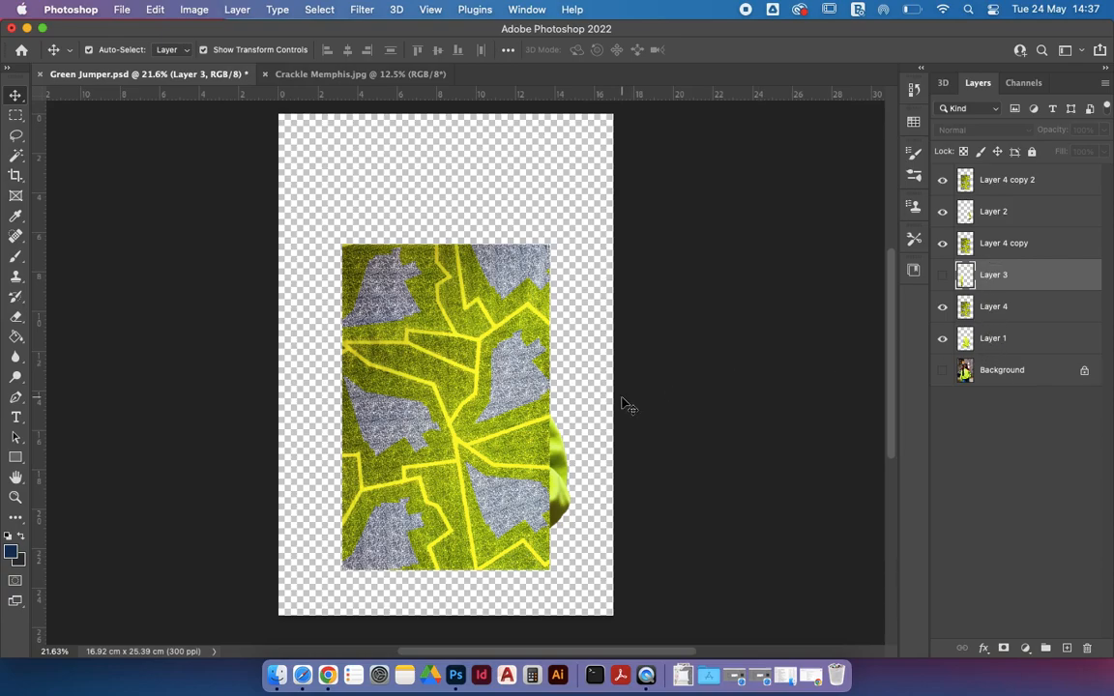
Shift Layer 4 copy 2 over the pocketed sleeve and hide it together with Layer 2 and Layer 4 copy
{"action": "left_click_drag", "start_coordinate": [462, 331], "coordinate": [518, 348]}
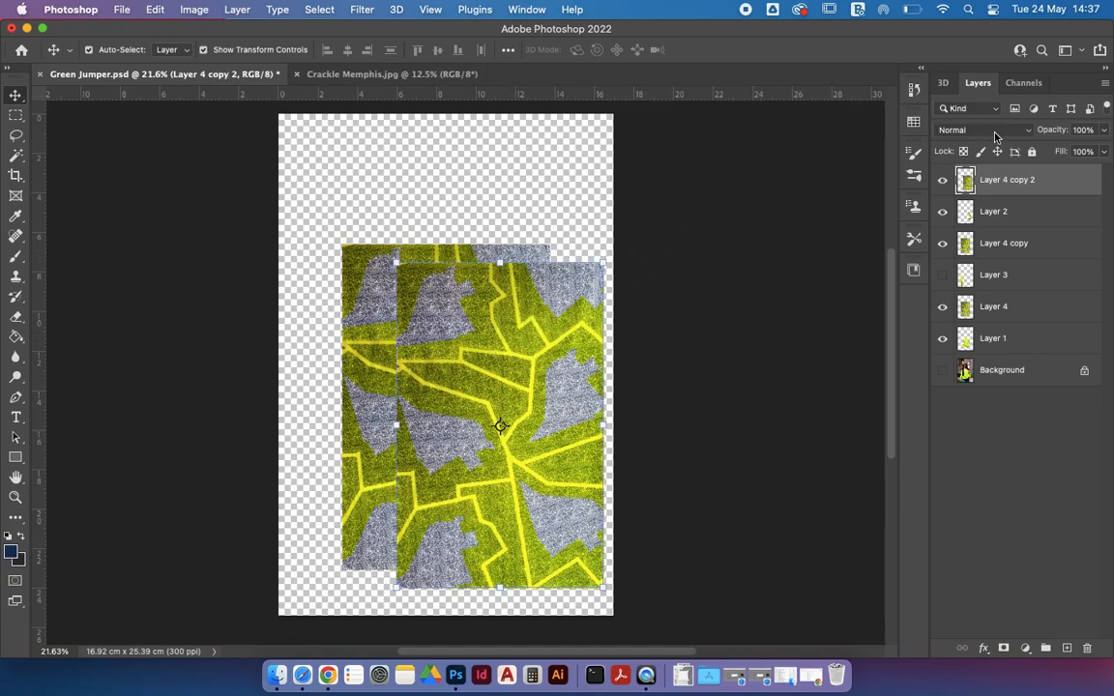
{"action": "left_click_drag", "start_coordinate": [947, 191], "coordinate": [944, 254]}
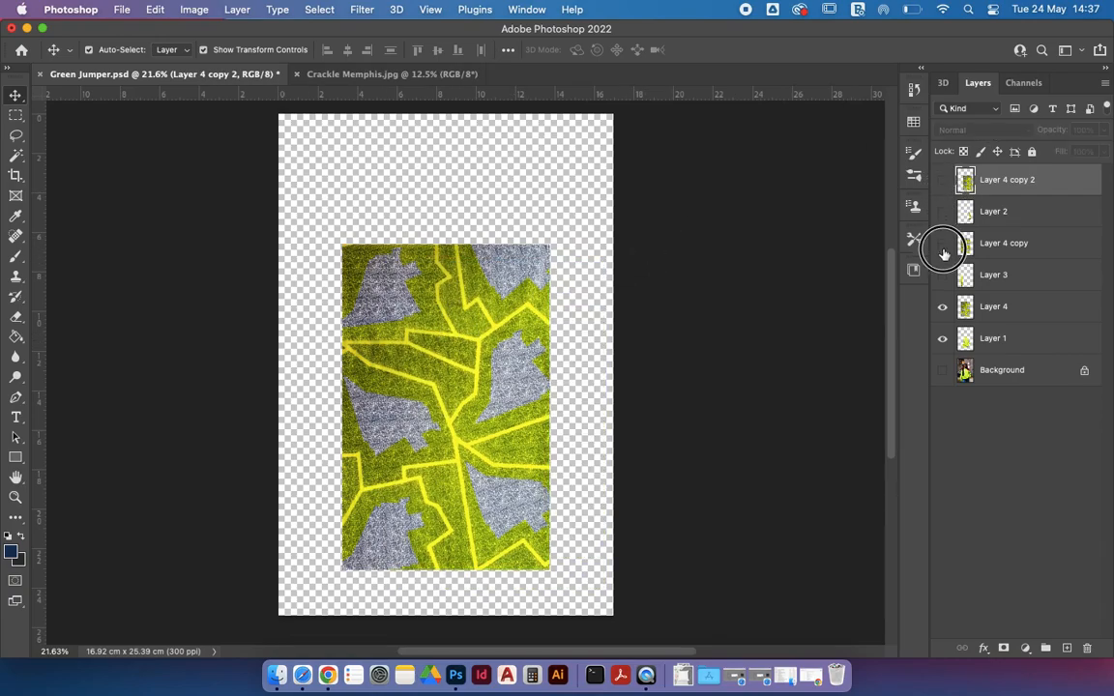
Clip the Layer 4 print to the jumper body on Layer 1 with a clipping mask
{"action": "left_click", "coordinate": [984, 344]}
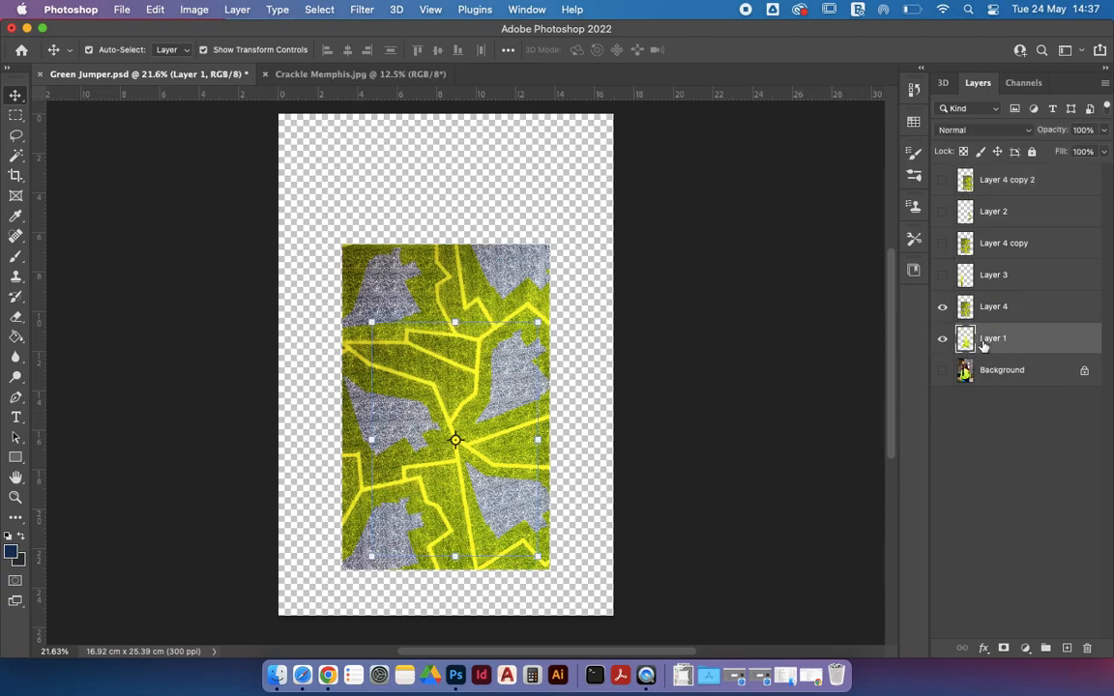
{"action": "right_click", "coordinate": [994, 309]}
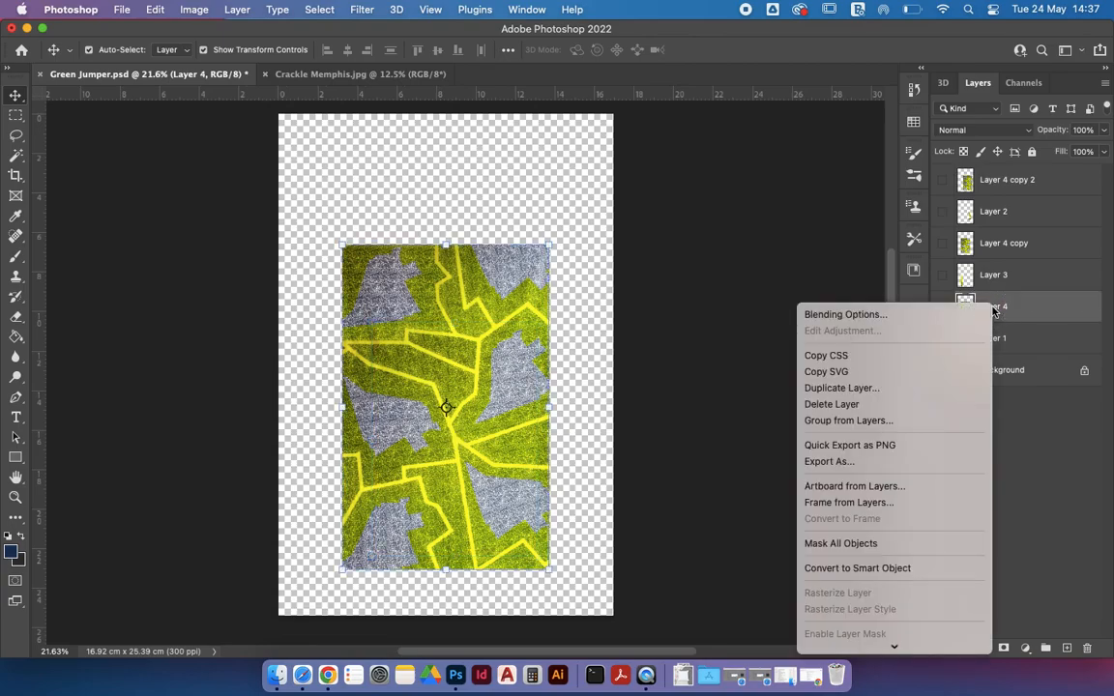
{"action": "left_click", "coordinate": [900, 439]}
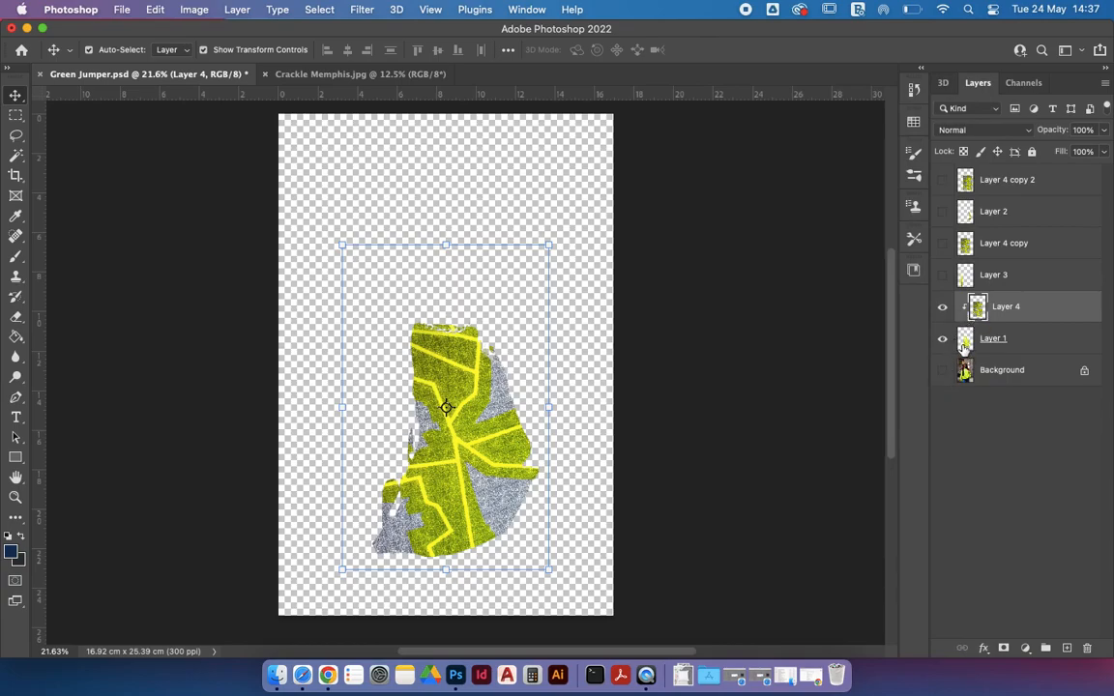
Show Layer 3 and Layer 4 copy, and move that print copy about 2.5 cm left and 3.4 cm down over the hanging sleeve
{"action": "left_click", "coordinate": [943, 276]}
{"action": "left_click", "coordinate": [943, 246]}
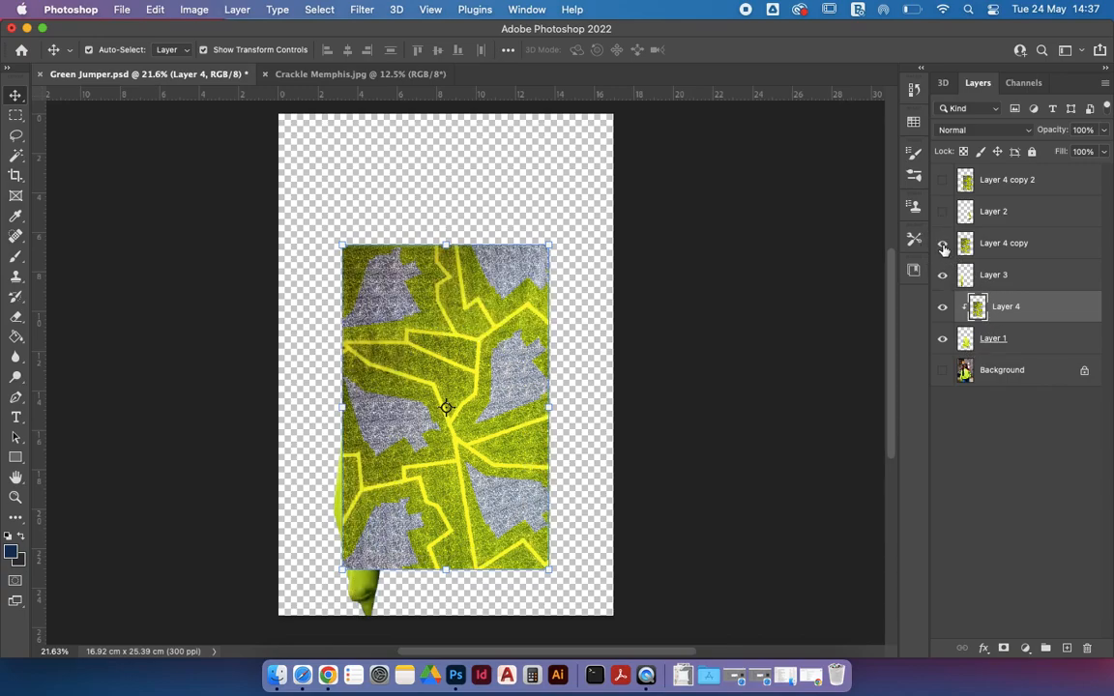
{"action": "left_click", "coordinate": [1001, 246]}
{"action": "left_click_drag", "start_coordinate": [485, 324], "coordinate": [455, 366]}
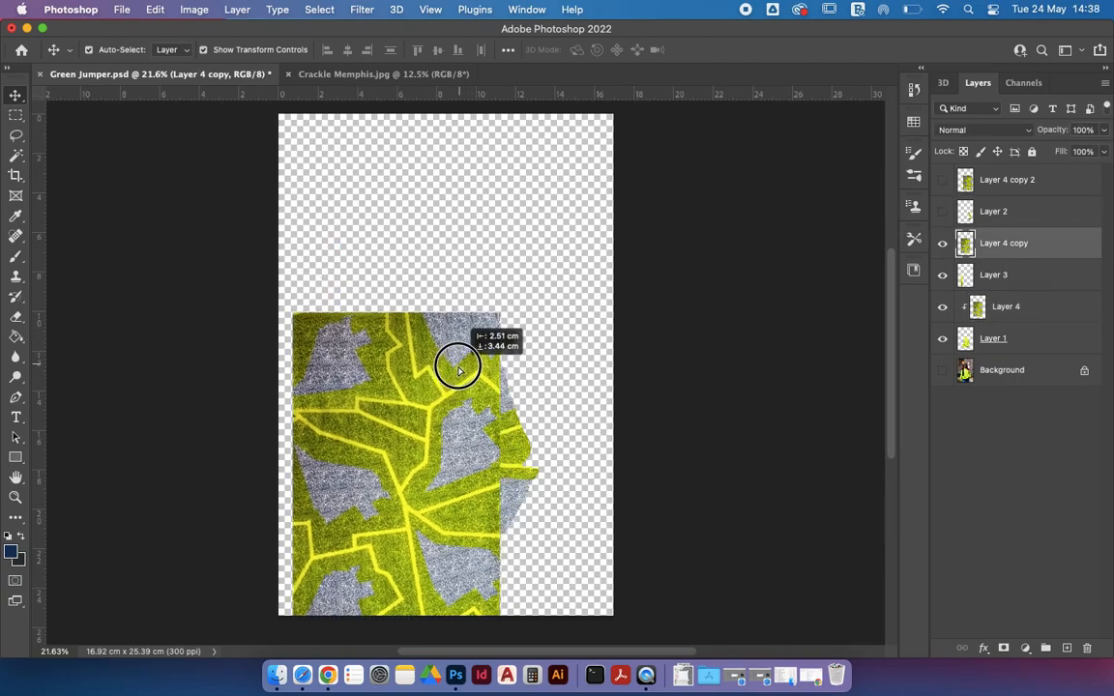
Rotate Layer 4 copy about 30° counterclockwise, position it over the hanging sleeve, and clip it to Layer 3
{"action": "left_click", "coordinate": [508, 310]}
{"action": "left_click_drag", "start_coordinate": [509, 310], "coordinate": [413, 308]}
{"action": "left_click_drag", "start_coordinate": [401, 385], "coordinate": [367, 411]}
{"action": "left_click", "coordinate": [784, 49]}
{"action": "right_click", "coordinate": [1006, 246]}
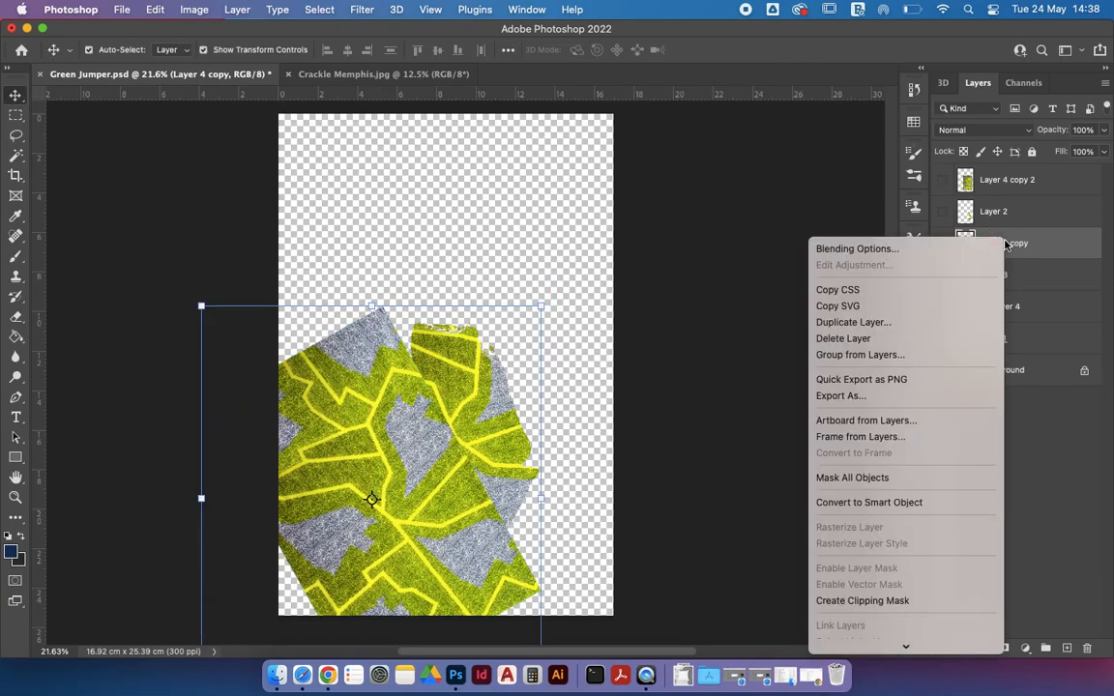
{"action": "left_click", "coordinate": [900, 600]}
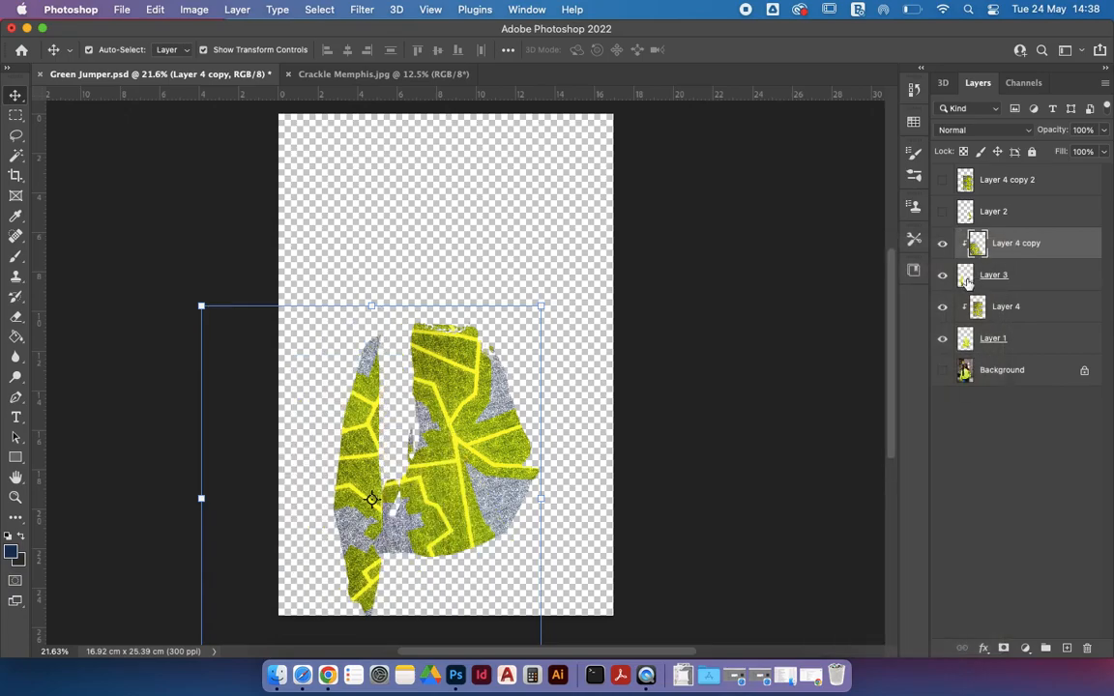
Show Layer 4 copy 2 and Layer 2, rotate that print copy about 20° clockwise, and position it over the pocketed sleeve
{"action": "left_click", "coordinate": [996, 184]}
{"action": "left_click", "coordinate": [943, 180]}
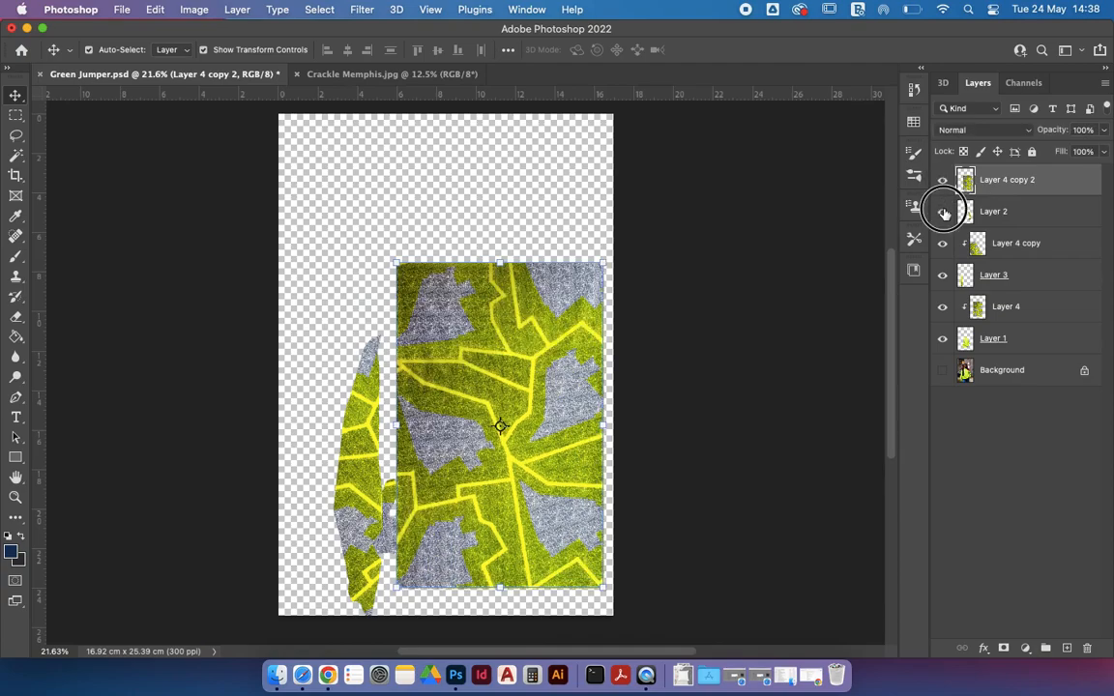
{"action": "left_click_drag", "start_coordinate": [617, 252], "coordinate": [637, 287]}
{"action": "left_click_drag", "start_coordinate": [570, 371], "coordinate": [592, 392]}
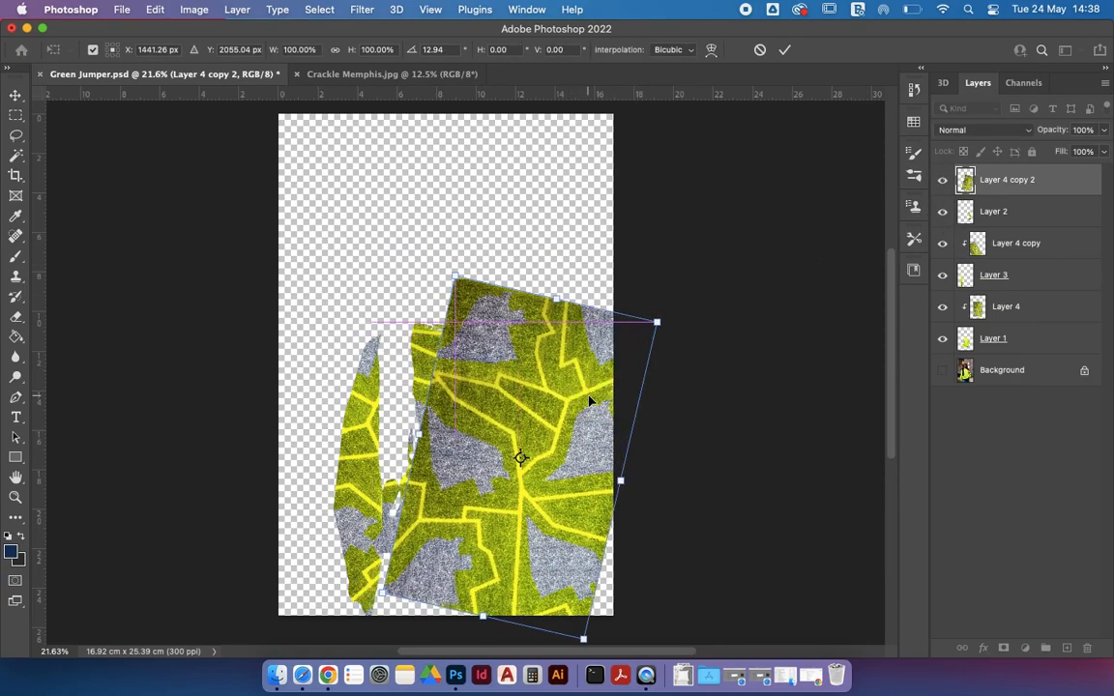
{"action": "left_click_drag", "start_coordinate": [677, 321], "coordinate": [685, 354]}
{"action": "left_click_drag", "start_coordinate": [566, 434], "coordinate": [571, 423]}
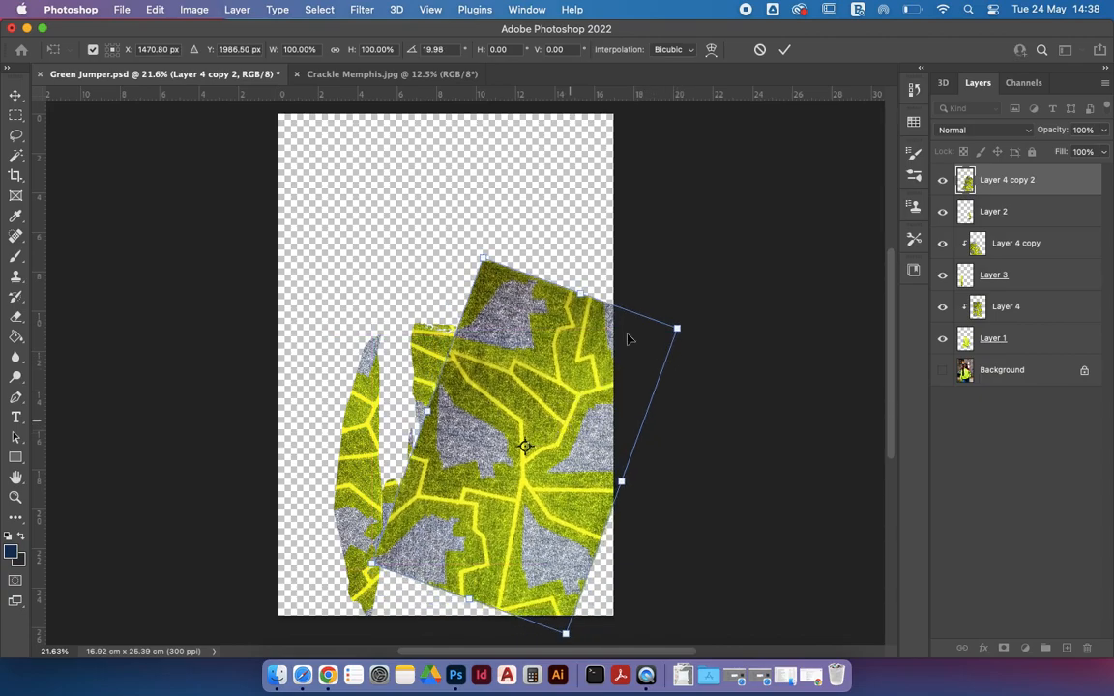
{"action": "left_click", "coordinate": [785, 53]}
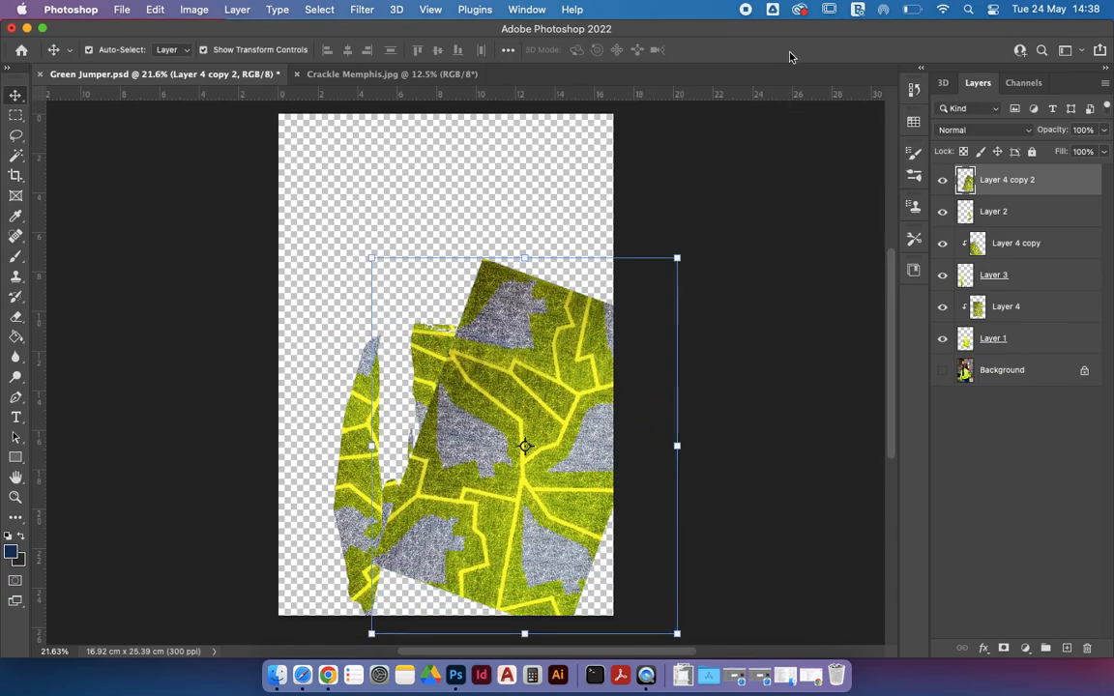
Clip Layer 4 copy 2 to the pocketed sleeve on Layer 2 and show the Background photo
{"action": "right_click", "coordinate": [983, 184]}
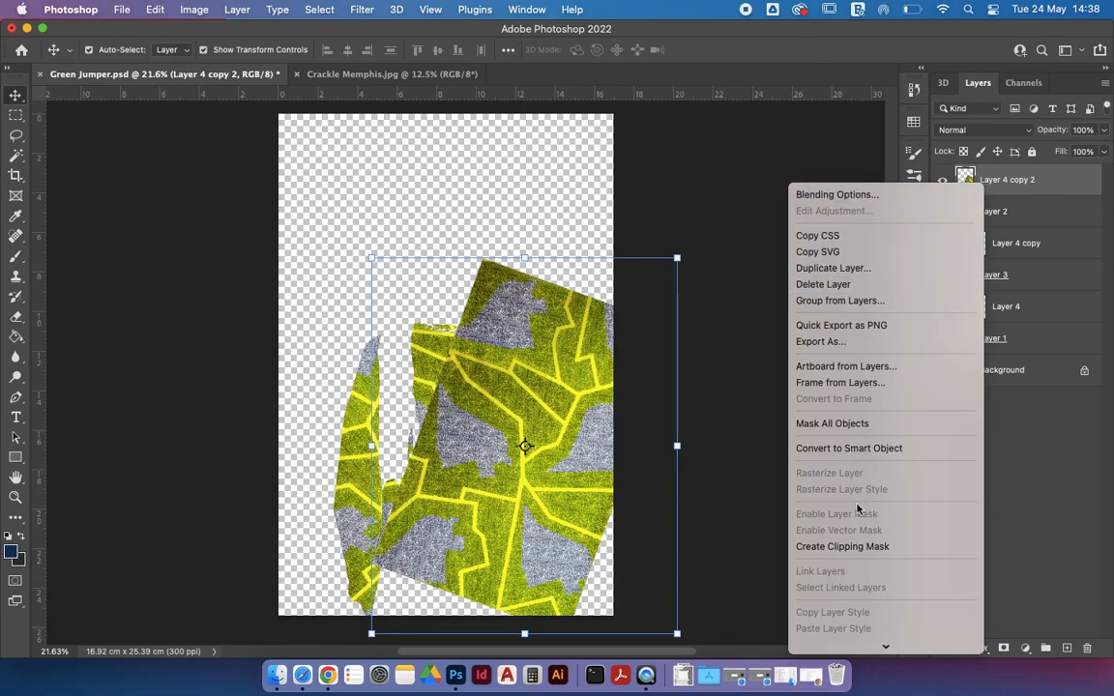
{"action": "left_click", "coordinate": [845, 545]}
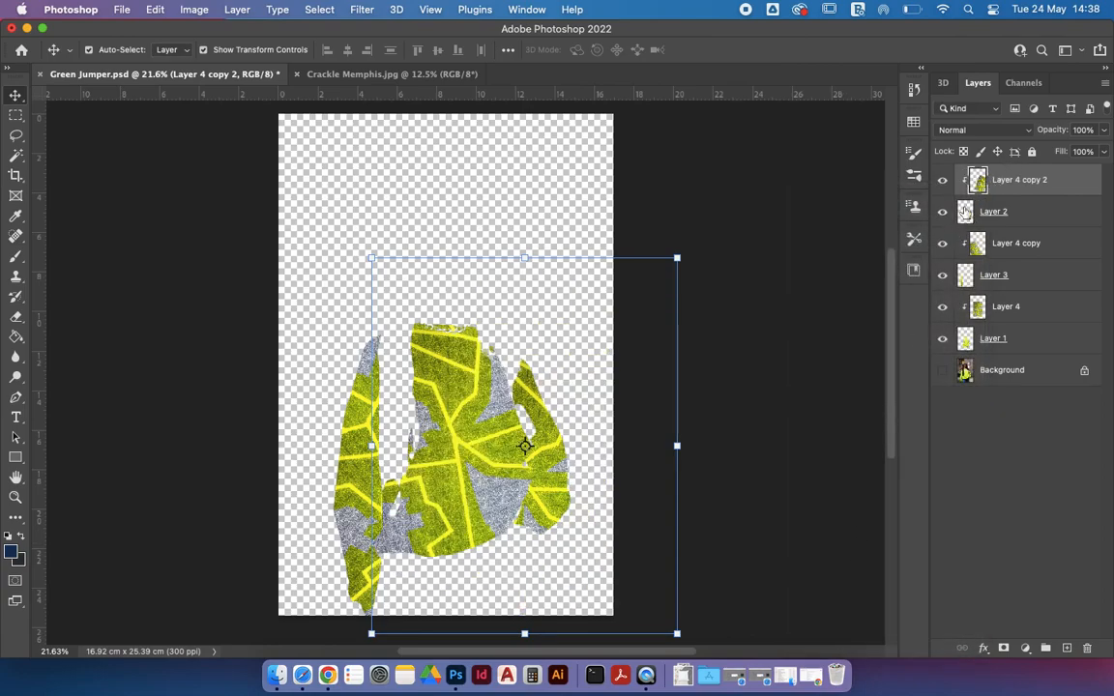
{"action": "left_click", "coordinate": [803, 410]}
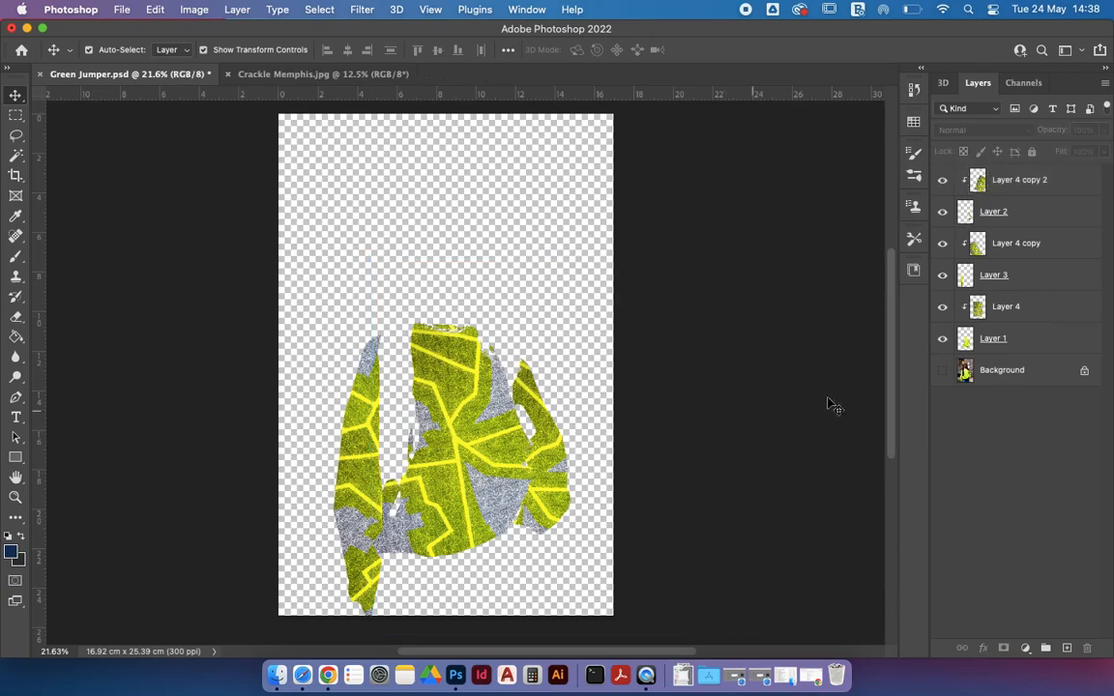
{"action": "left_click", "coordinate": [943, 372]}
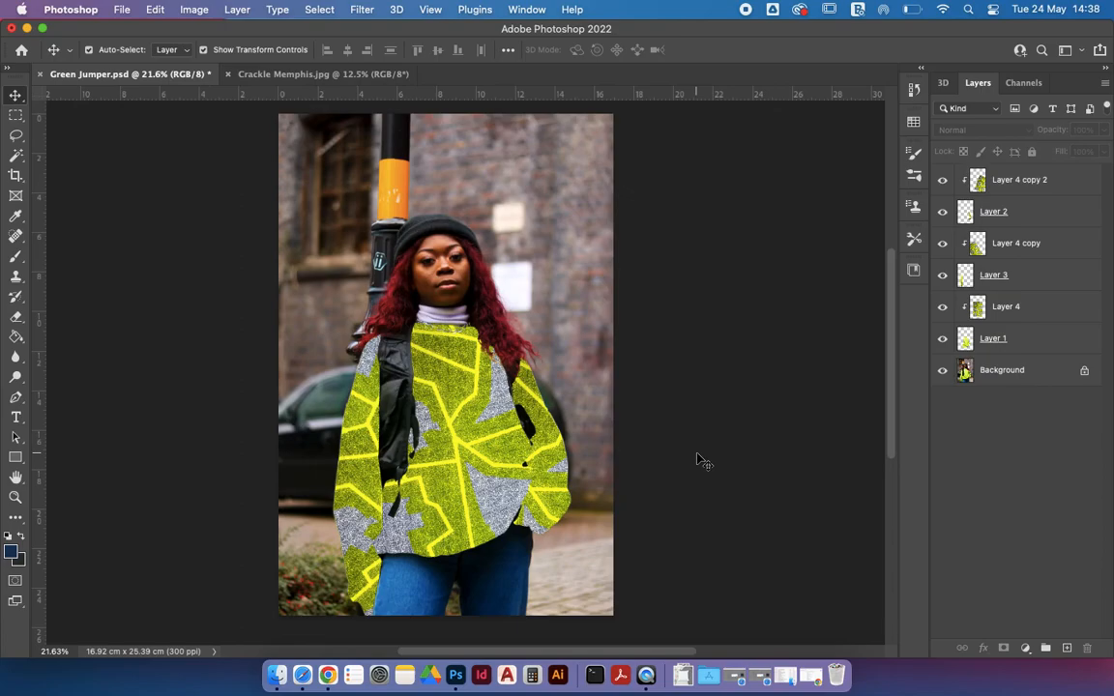
Set the blend mode of Layer 4, Layer 4 copy and Layer 4 copy 2 to Multiply
{"action": "scroll", "coordinate": [704, 462], "scroll_direction": "down", "scroll_amount": 2}
{"action": "left_click", "coordinate": [1000, 170]}
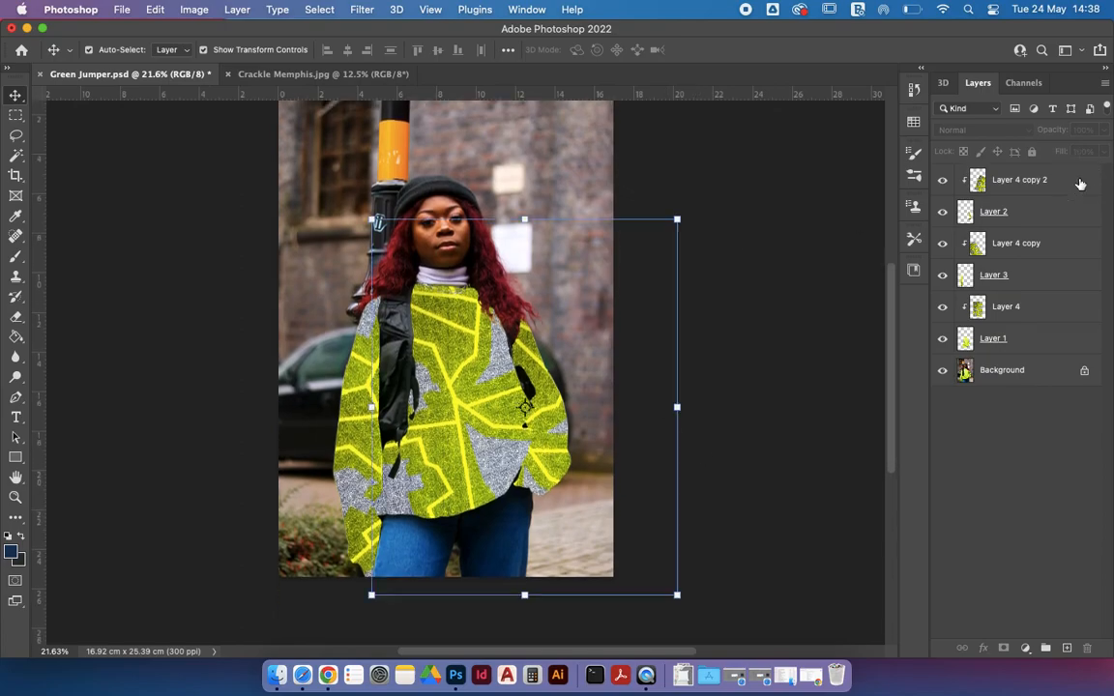
{"action": "left_click", "coordinate": [1018, 248], "text": "super"}
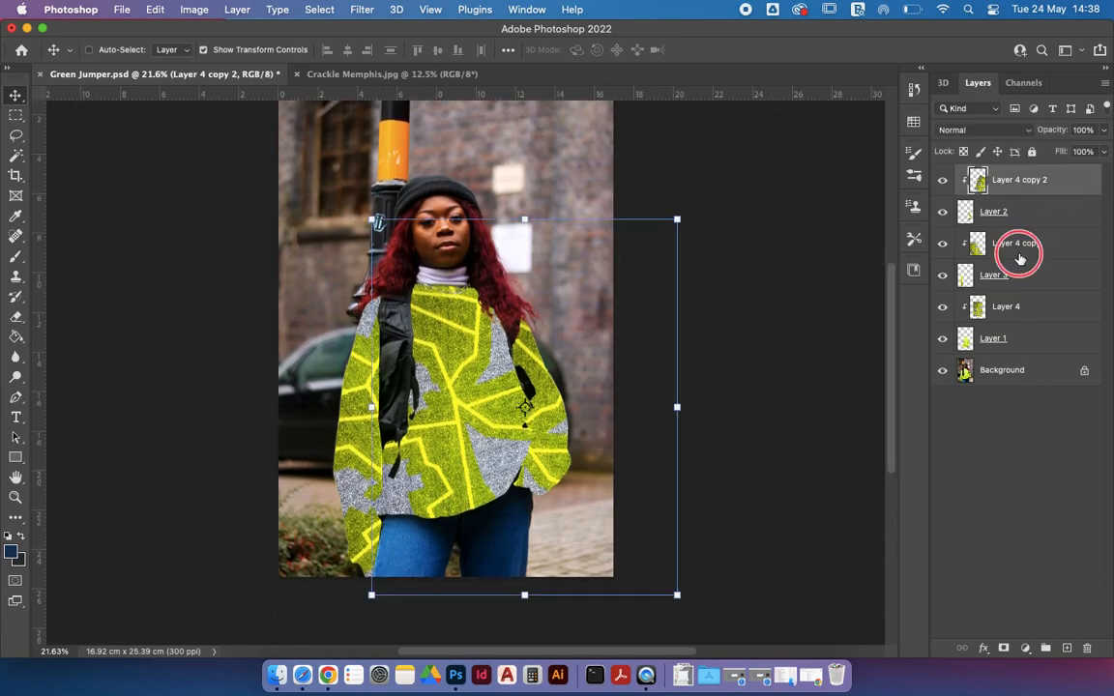
{"action": "left_click", "coordinate": [1005, 307], "text": "super"}
{"action": "left_click", "coordinate": [1002, 131]}
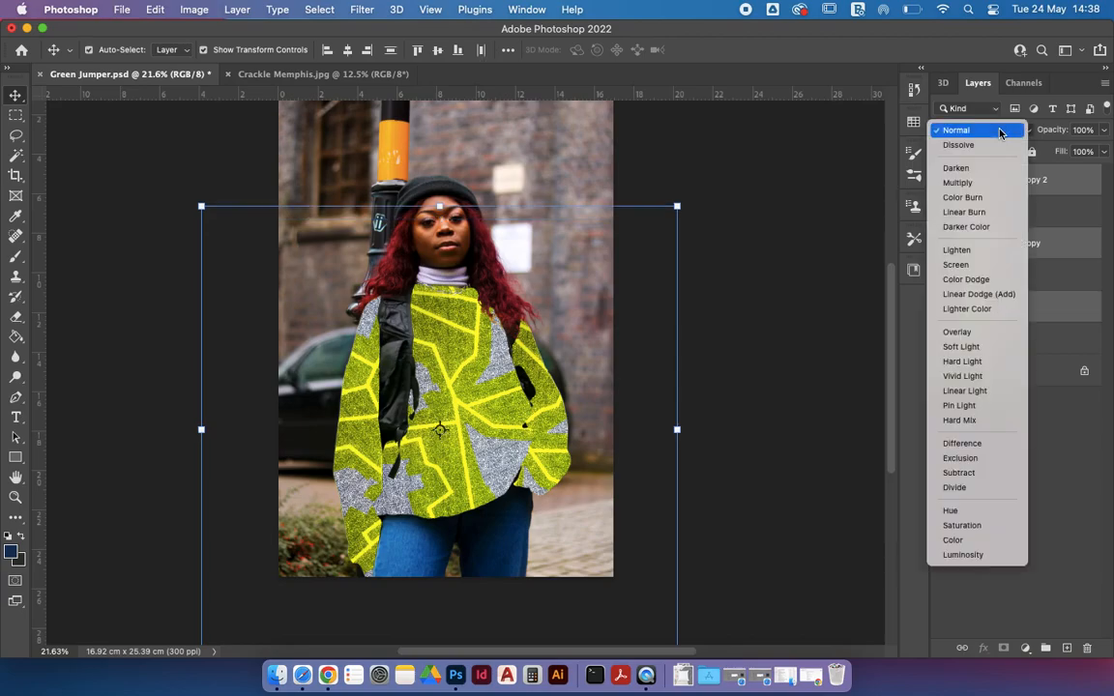
{"action": "left_click", "coordinate": [991, 183]}
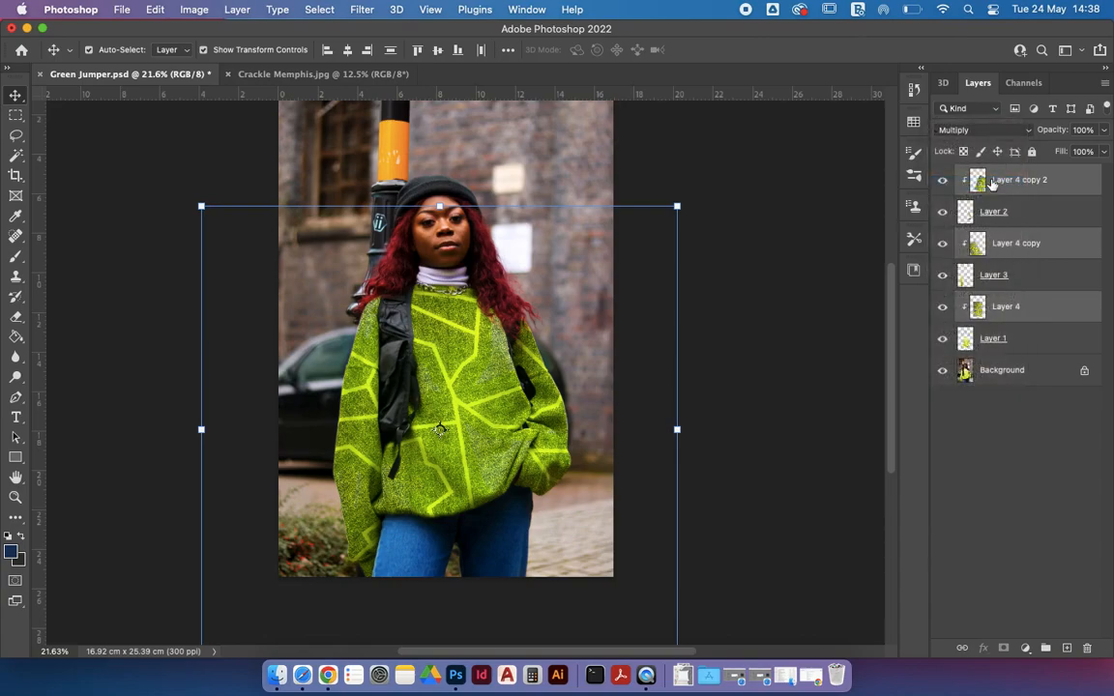
{"action": "left_click", "coordinate": [1025, 435]}
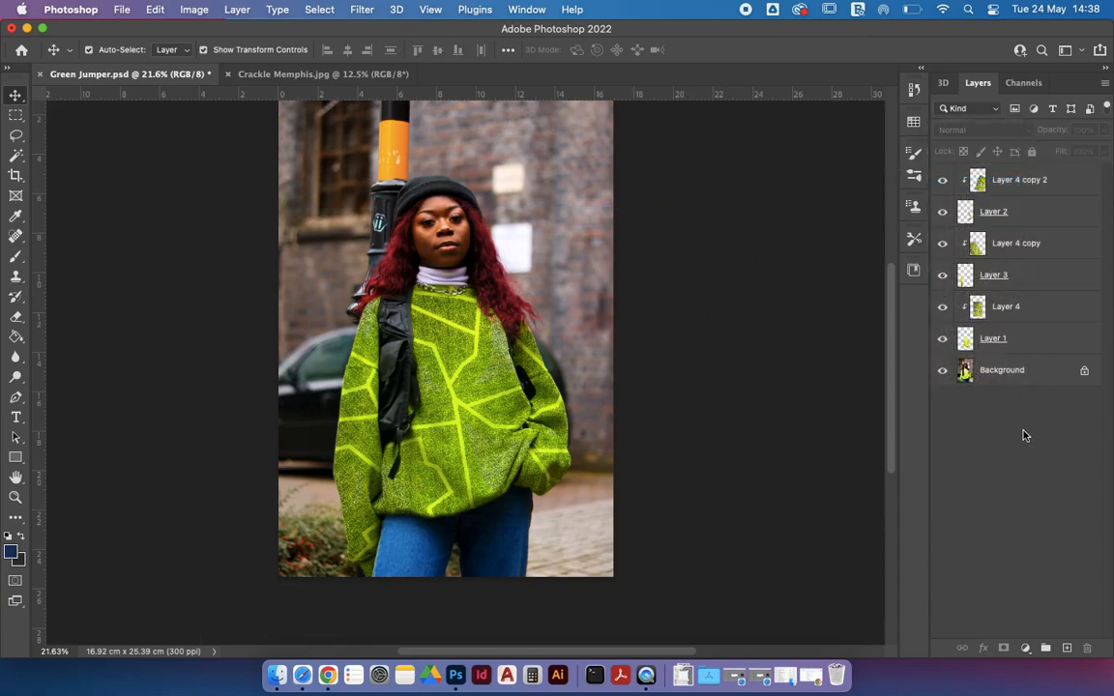
Desaturate the pocketed sleeve on Layer 2 with Hue/Saturation, setting Saturation to -100
{"action": "left_click", "coordinate": [999, 212]}
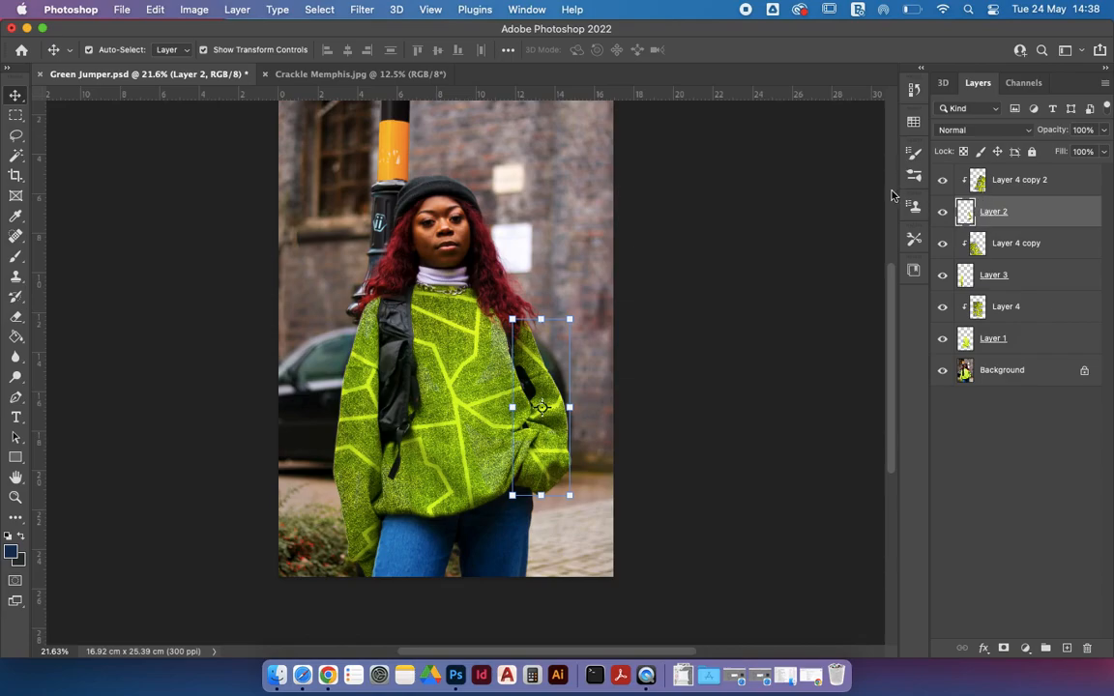
{"action": "left_click", "coordinate": [194, 10]}
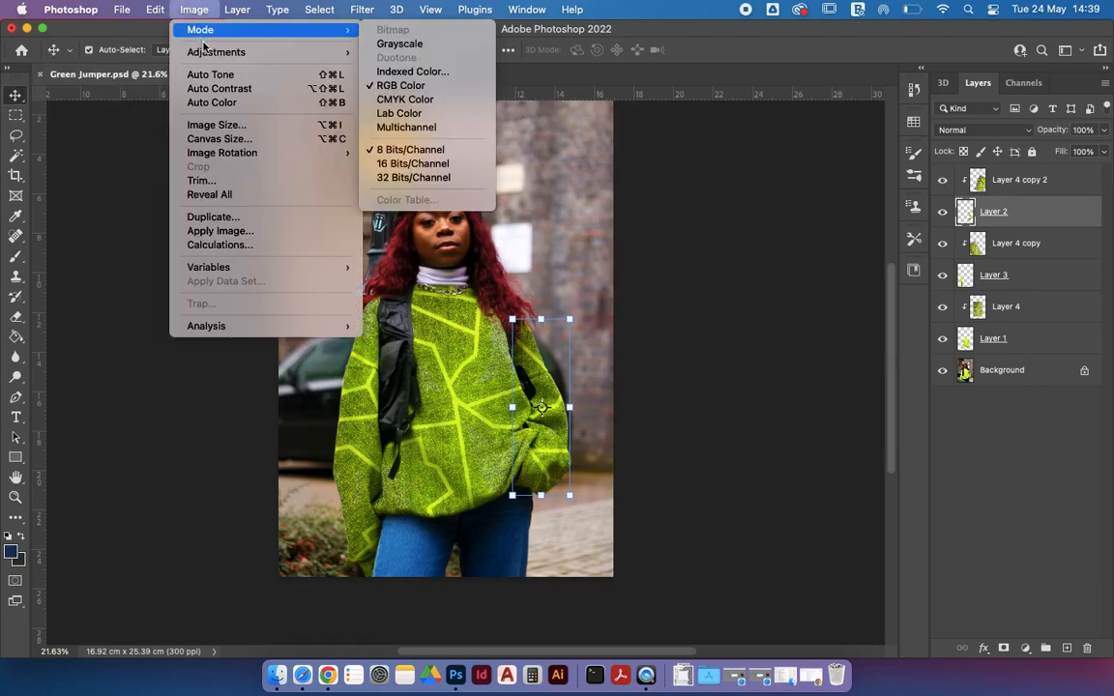
{"action": "mouse_move", "coordinate": [203, 51]}
{"action": "left_click", "coordinate": [416, 130]}
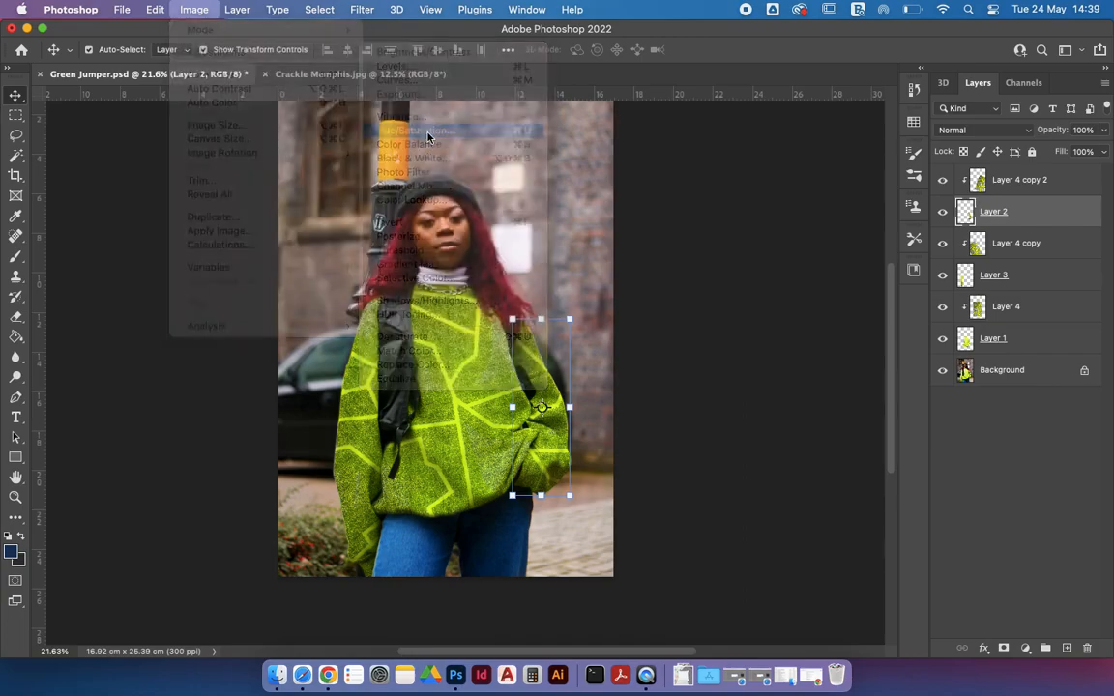
{"action": "left_click_drag", "start_coordinate": [622, 140], "coordinate": [793, 128]}
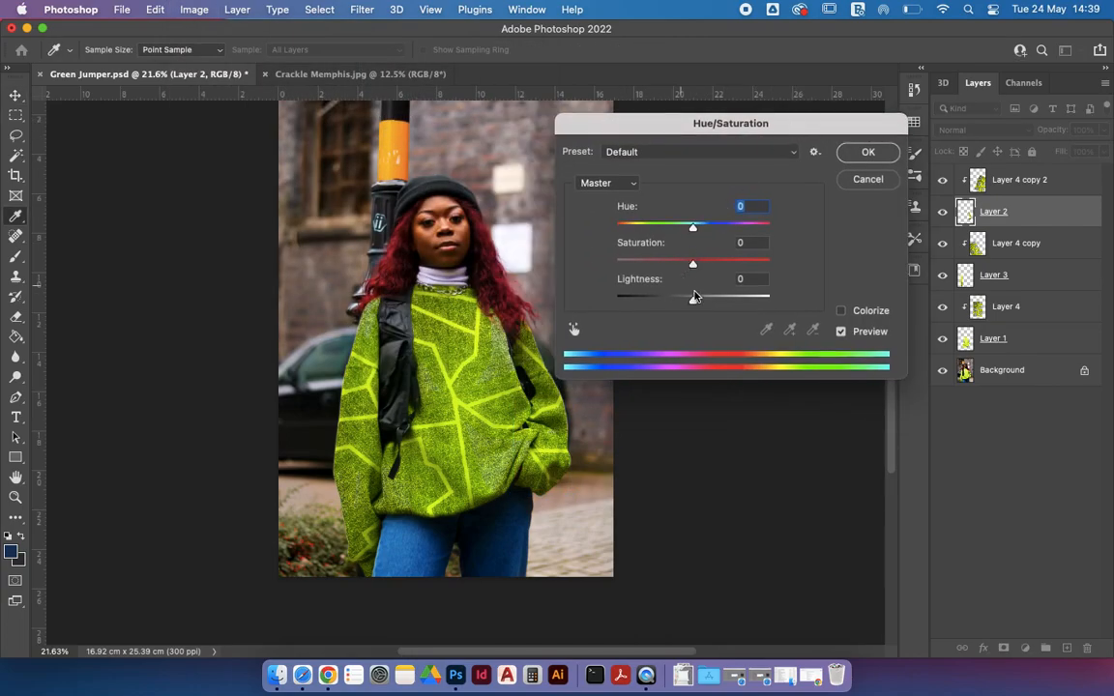
{"action": "left_click_drag", "start_coordinate": [693, 268], "coordinate": [562, 241]}
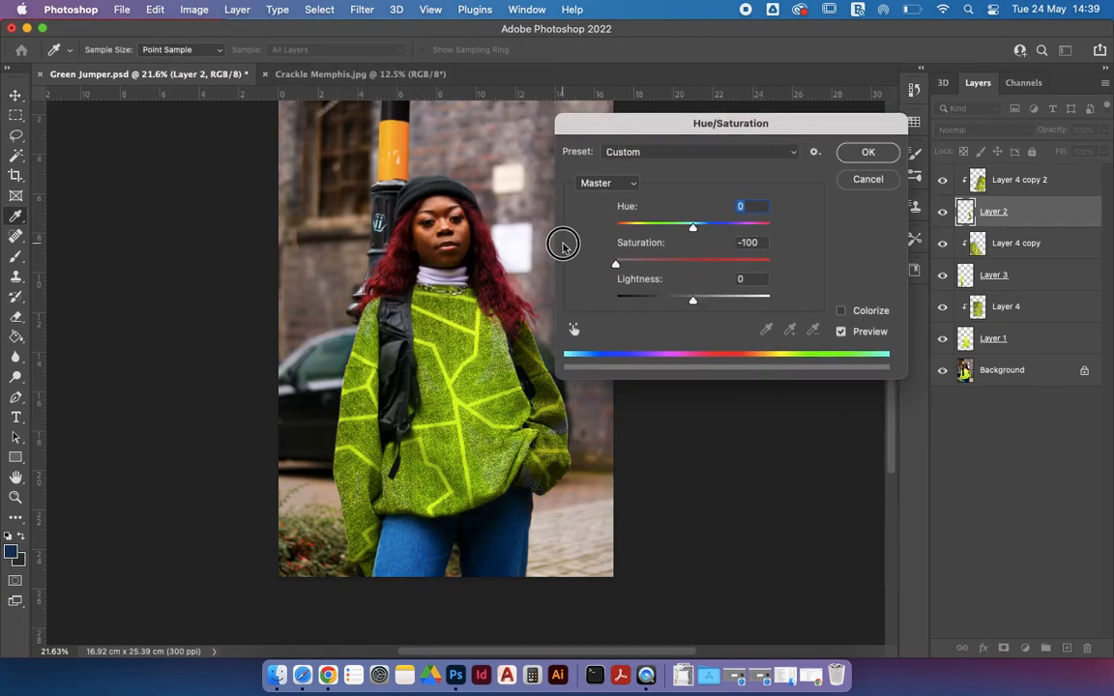
{"action": "left_click", "coordinate": [866, 153]}
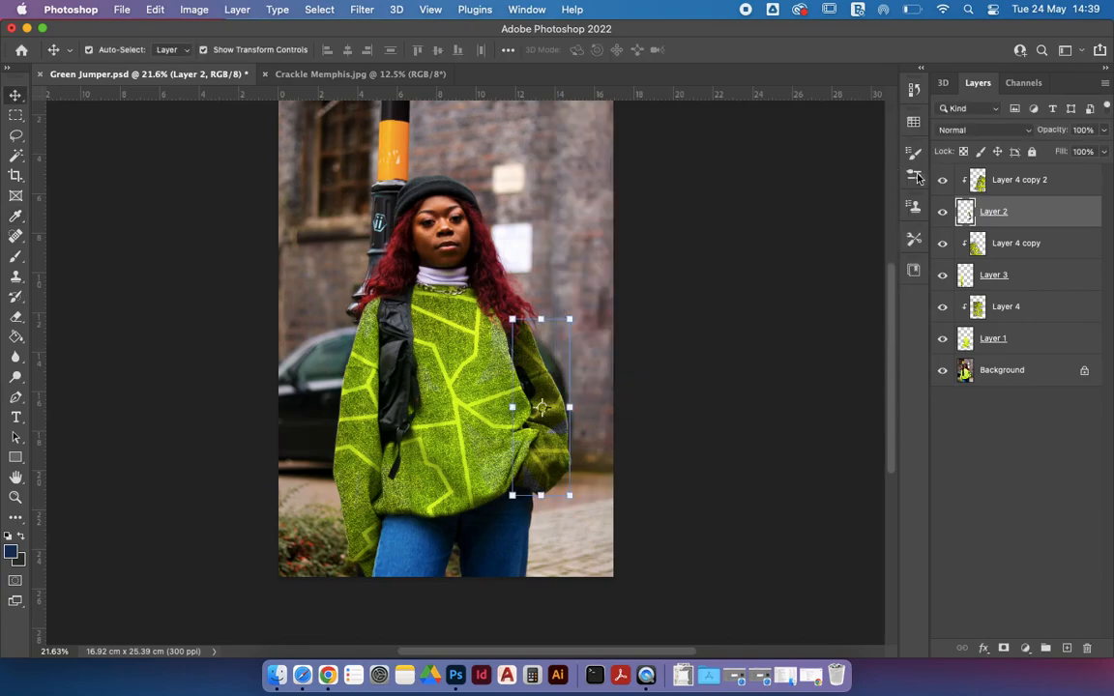
Desaturate the hanging sleeve on Layer 3 with Hue/Saturation, setting Saturation to -100
{"action": "left_click", "coordinate": [1010, 286]}
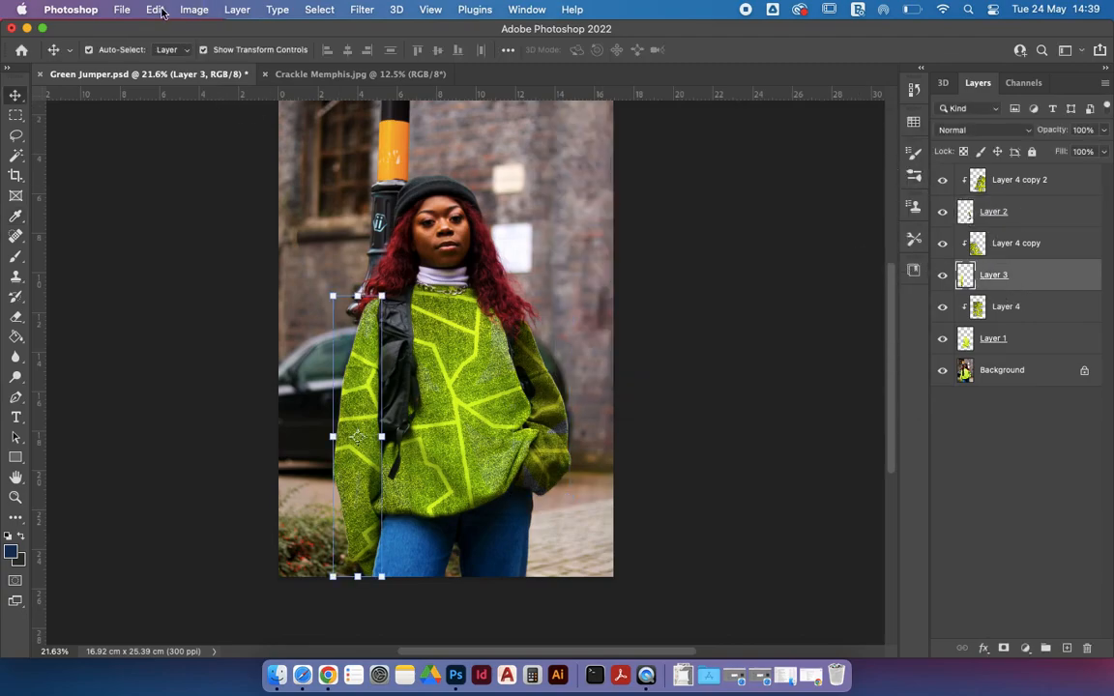
{"action": "left_click", "coordinate": [194, 9]}
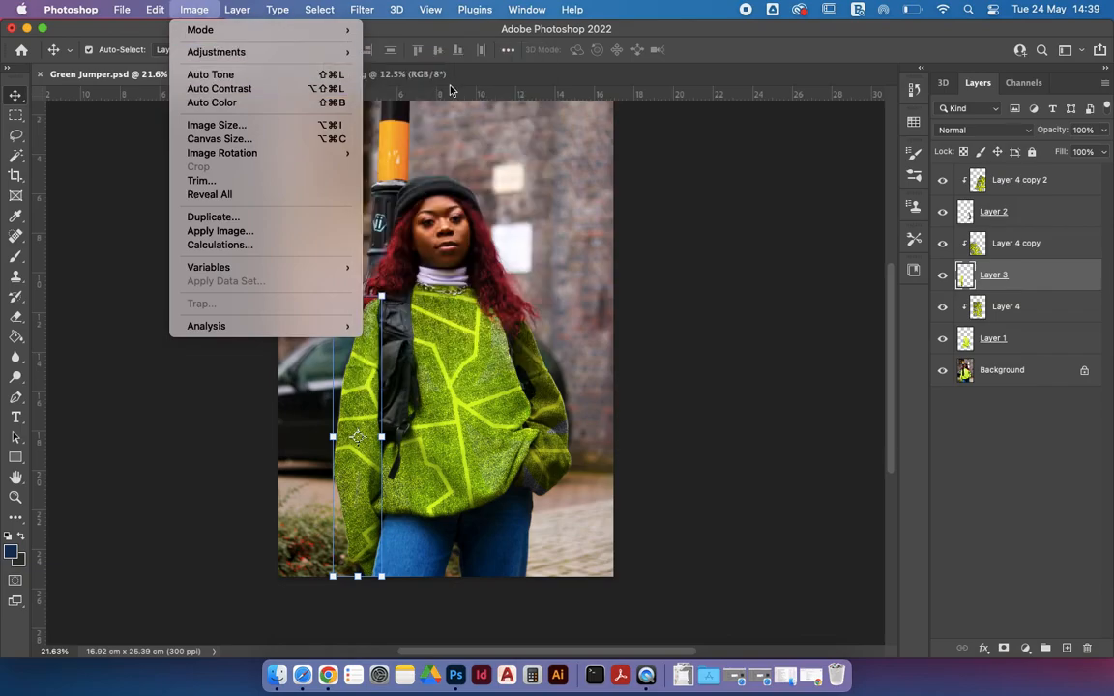
{"action": "mouse_move", "coordinate": [319, 52]}
{"action": "left_click", "coordinate": [426, 120]}
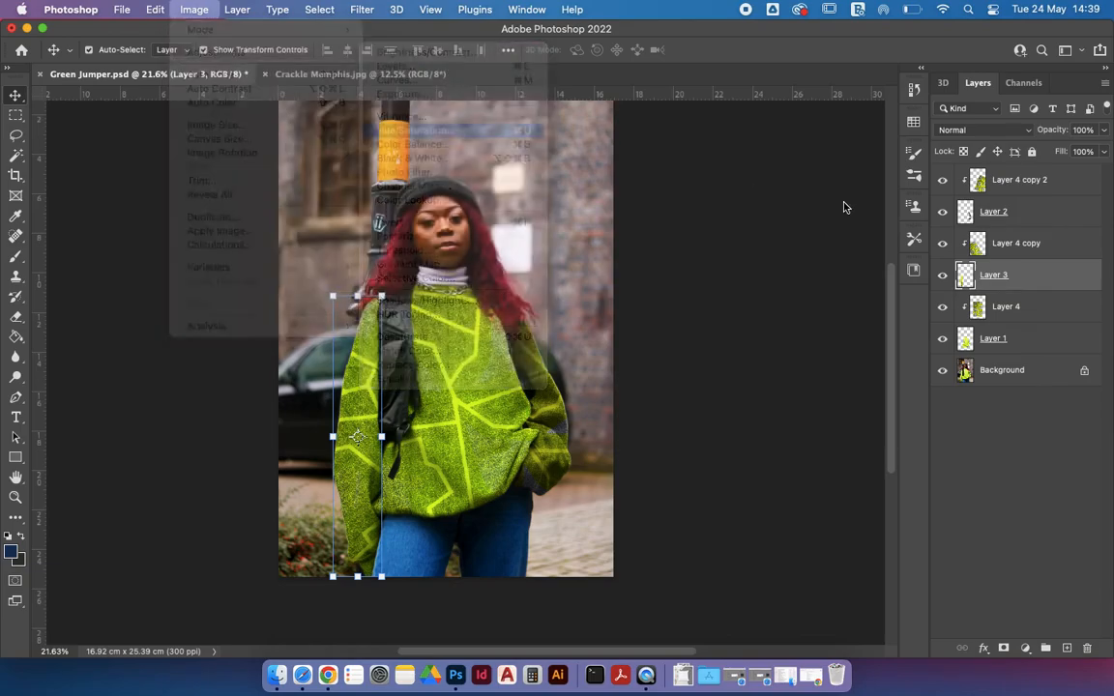
{"action": "left_click_drag", "start_coordinate": [693, 263], "coordinate": [587, 268]}
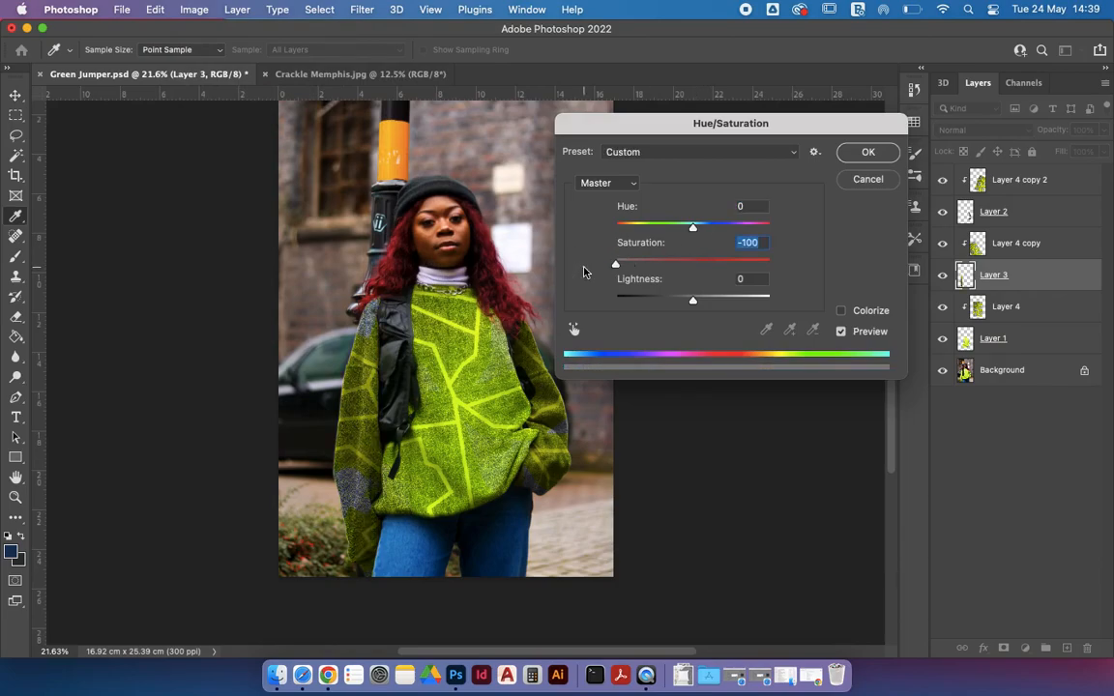
{"action": "left_click", "coordinate": [849, 153]}
Desaturate the jumper body on Layer 1 with Hue/Saturation, setting Saturation to -100
{"action": "left_click", "coordinate": [1003, 346]}
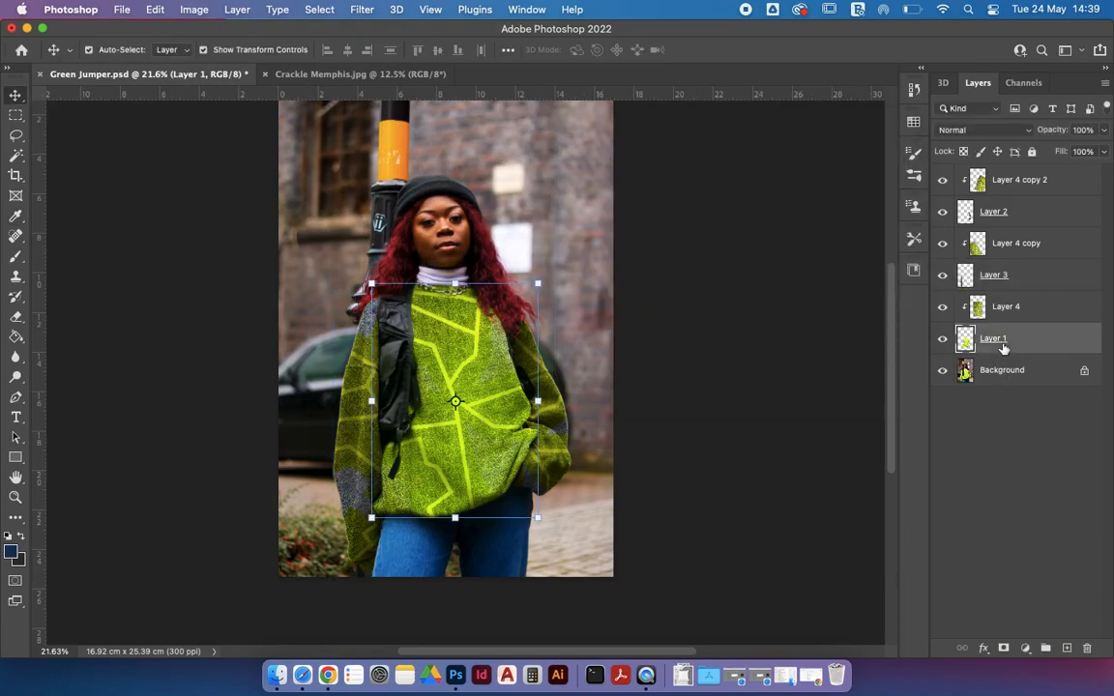
{"action": "left_click", "coordinate": [155, 9]}
{"action": "mouse_move", "coordinate": [193, 10]}
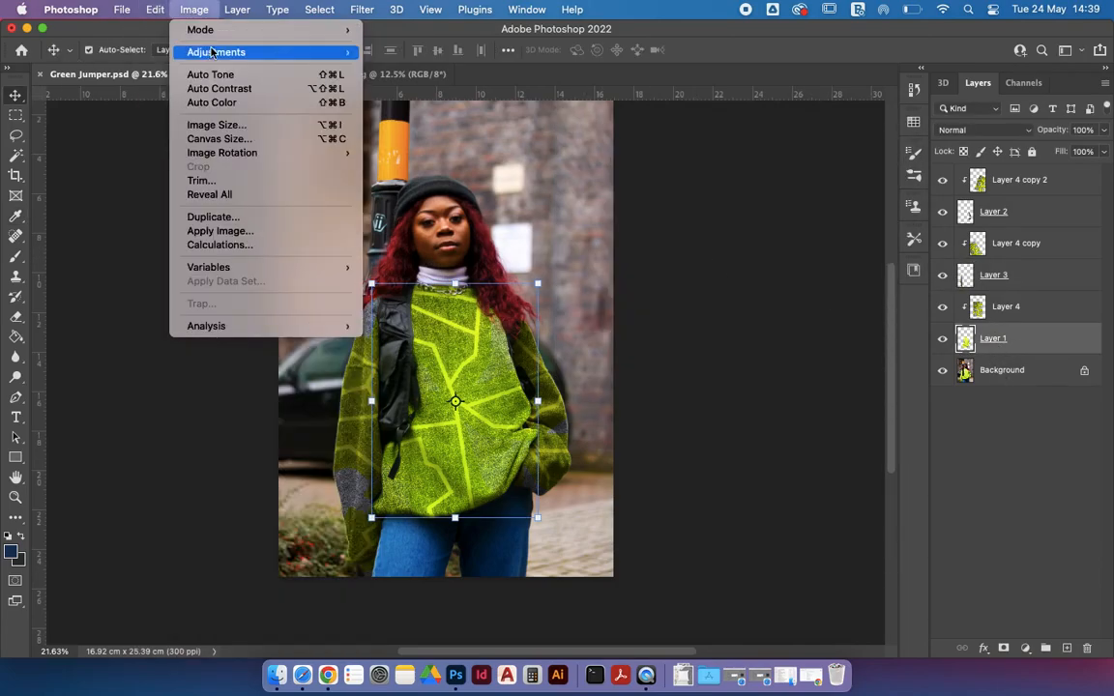
{"action": "mouse_move", "coordinate": [220, 52]}
{"action": "left_click", "coordinate": [416, 129]}
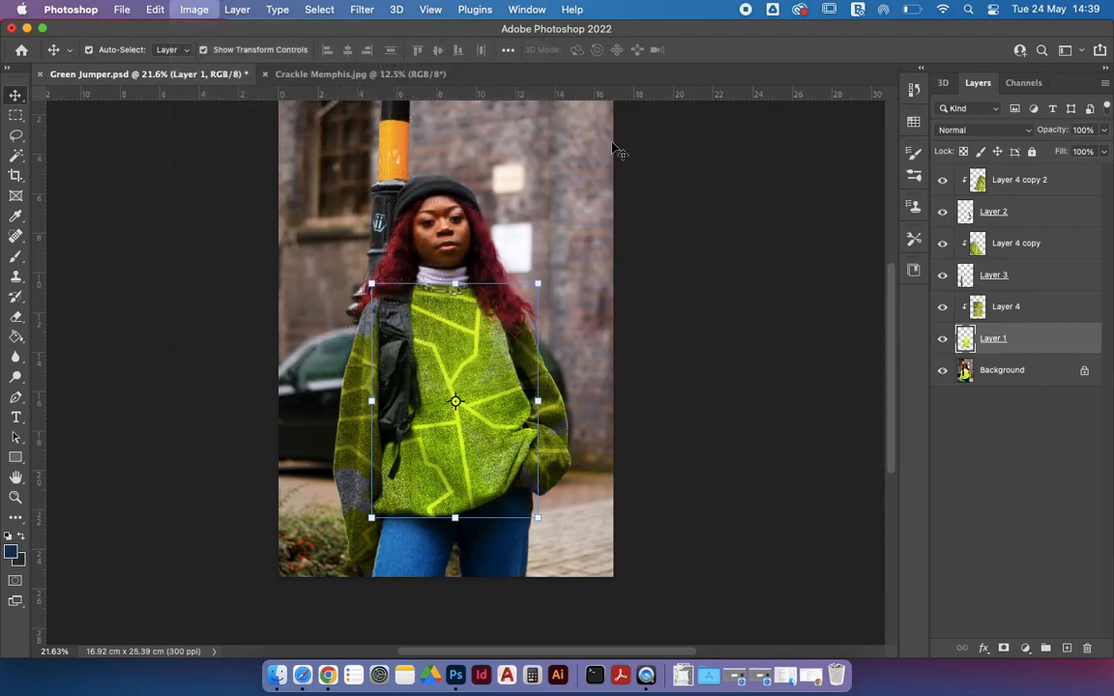
{"action": "left_click_drag", "start_coordinate": [693, 262], "coordinate": [573, 257]}
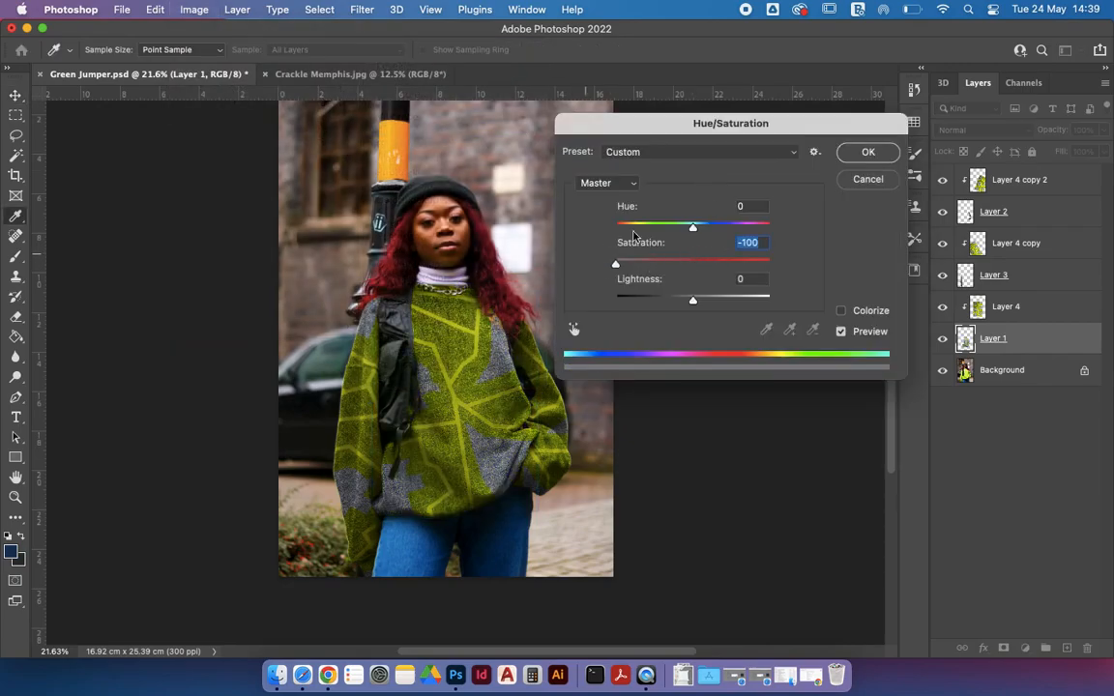
{"action": "left_click", "coordinate": [870, 157]}
Brighten the pocketed sleeve on Layer 2 with Levels by lowering the white input level and lightening the midtones
{"action": "scroll", "coordinate": [689, 443], "scroll_direction": "down", "scroll_amount": 3}
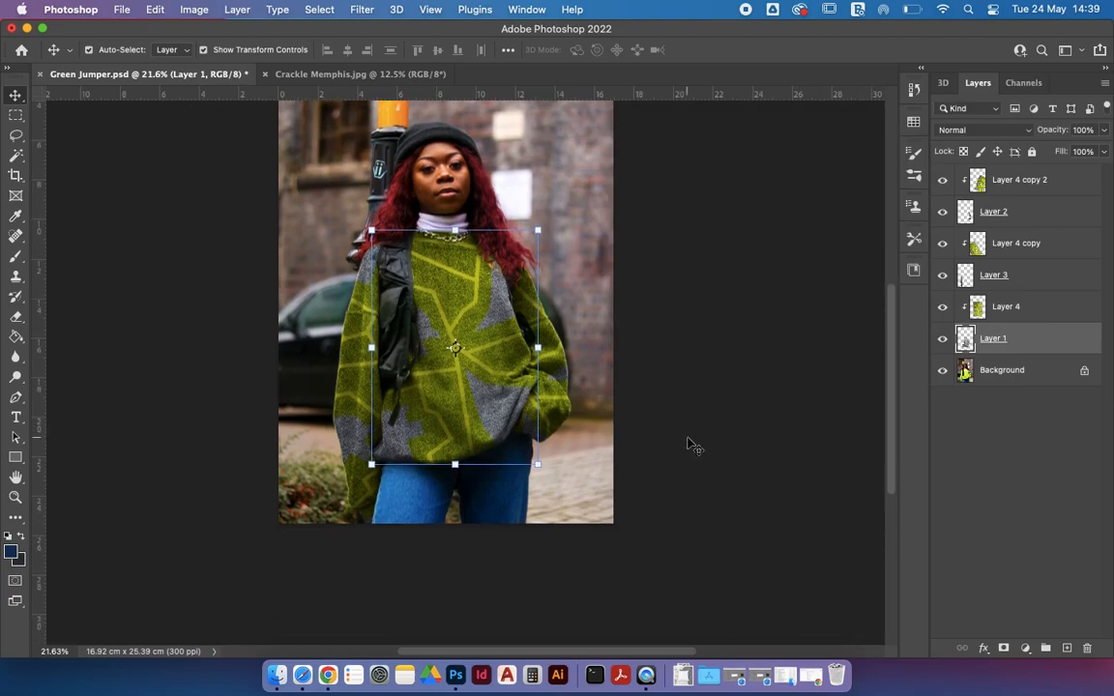
{"action": "key", "text": "super+plus"}
{"action": "scroll", "coordinate": [689, 444], "scroll_direction": "left", "scroll_amount": 1}
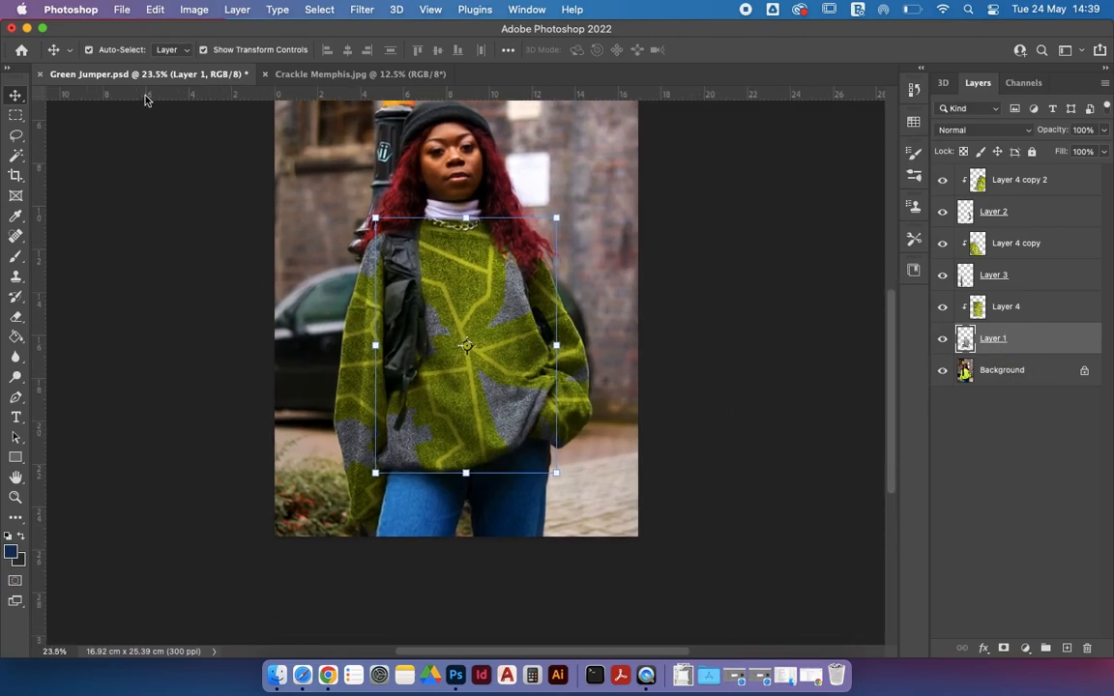
{"action": "left_click", "coordinate": [989, 221]}
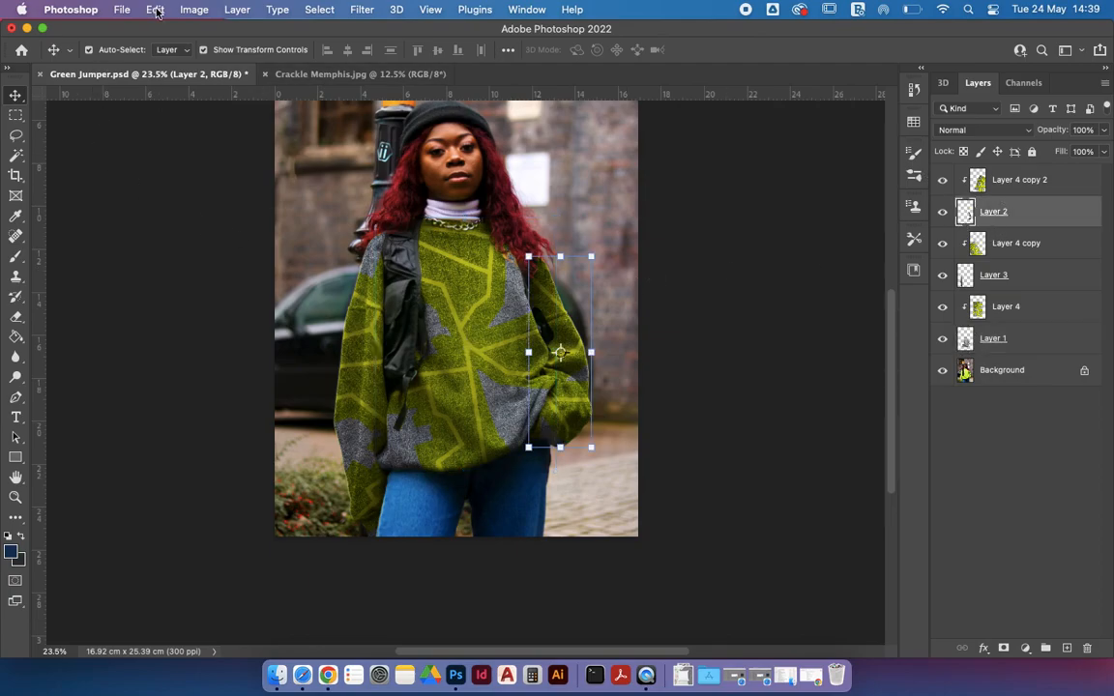
{"action": "left_click", "coordinate": [151, 11]}
{"action": "mouse_move", "coordinate": [176, 14]}
{"action": "mouse_move", "coordinate": [219, 52]}
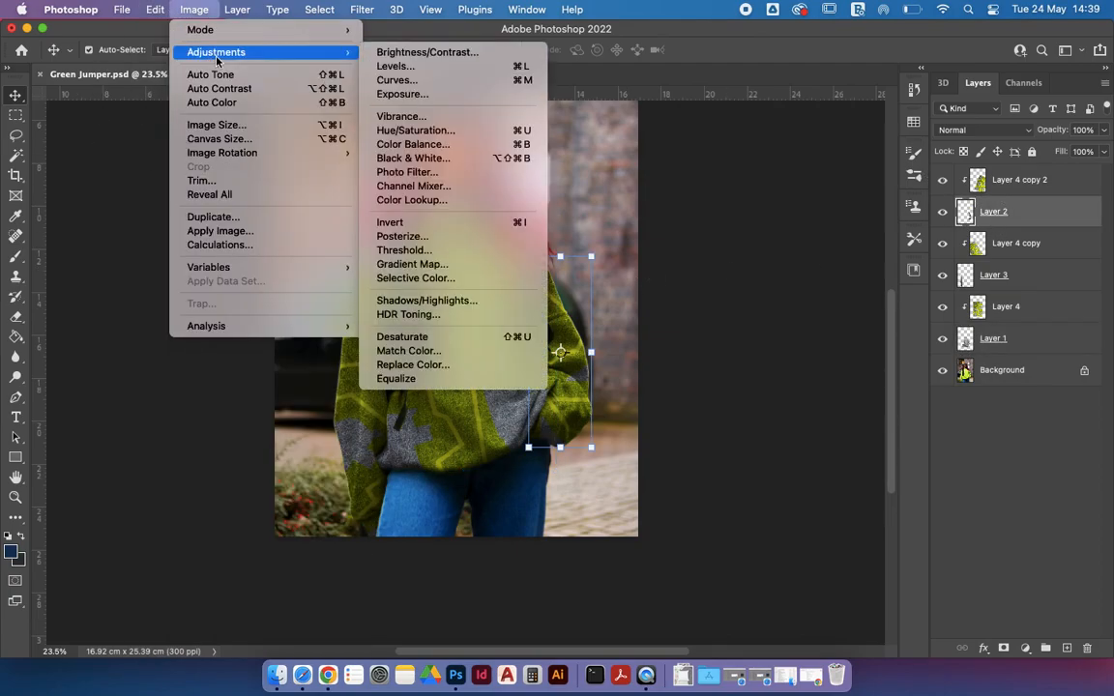
{"action": "left_click", "coordinate": [422, 67]}
{"action": "left_click_drag", "start_coordinate": [946, 302], "coordinate": [885, 308]}
{"action": "left_click_drag", "start_coordinate": [818, 303], "coordinate": [771, 304]}
{"action": "left_click", "coordinate": [989, 156]}
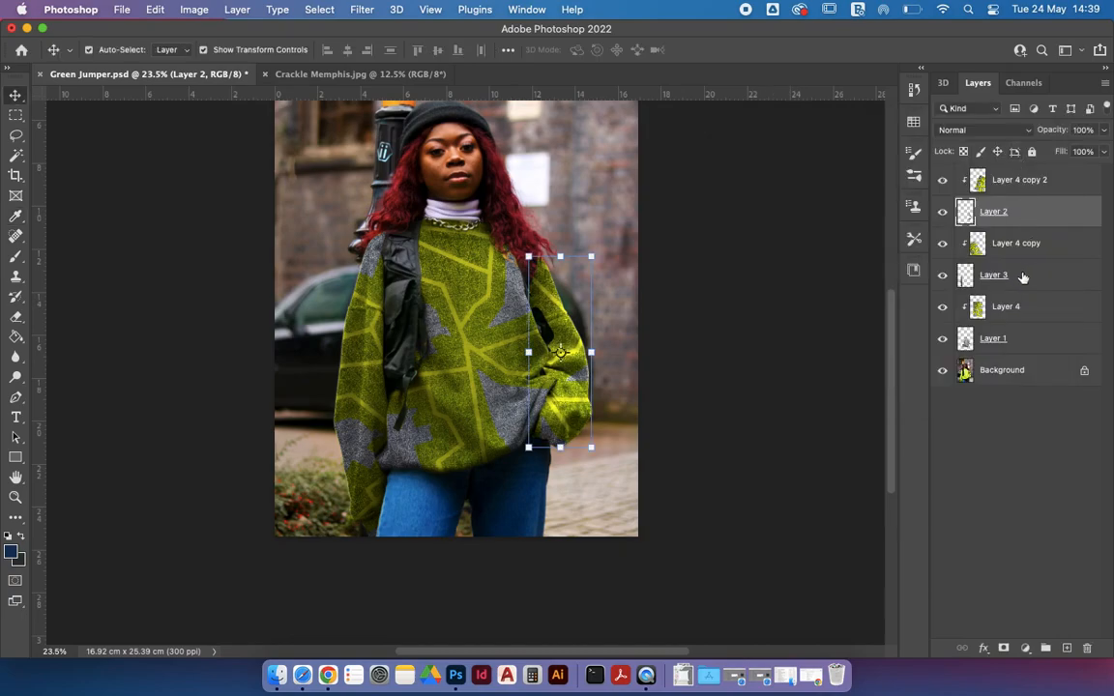
Increase the contrast of the hanging sleeve on Layer 3 with Levels, setting input levels to 45, 1.00 and 173
{"action": "left_click", "coordinate": [1006, 279]}
{"action": "left_click", "coordinate": [195, 10]}
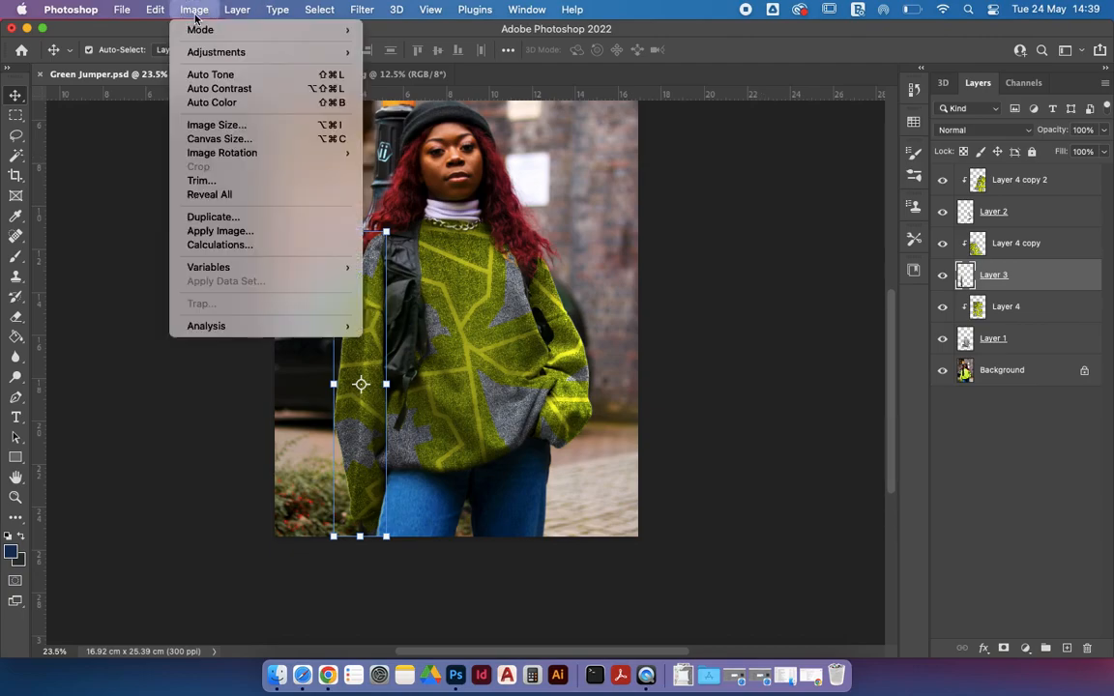
{"action": "mouse_move", "coordinate": [189, 53]}
{"action": "left_click", "coordinate": [401, 68]}
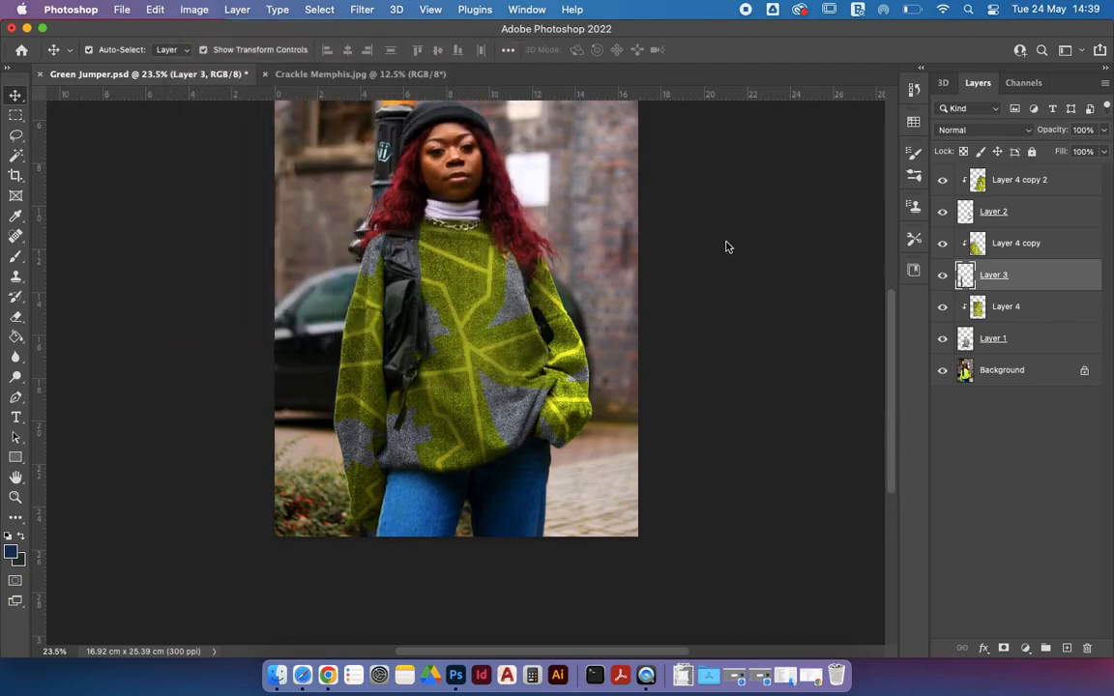
{"action": "left_click_drag", "start_coordinate": [752, 304], "coordinate": [786, 306]}
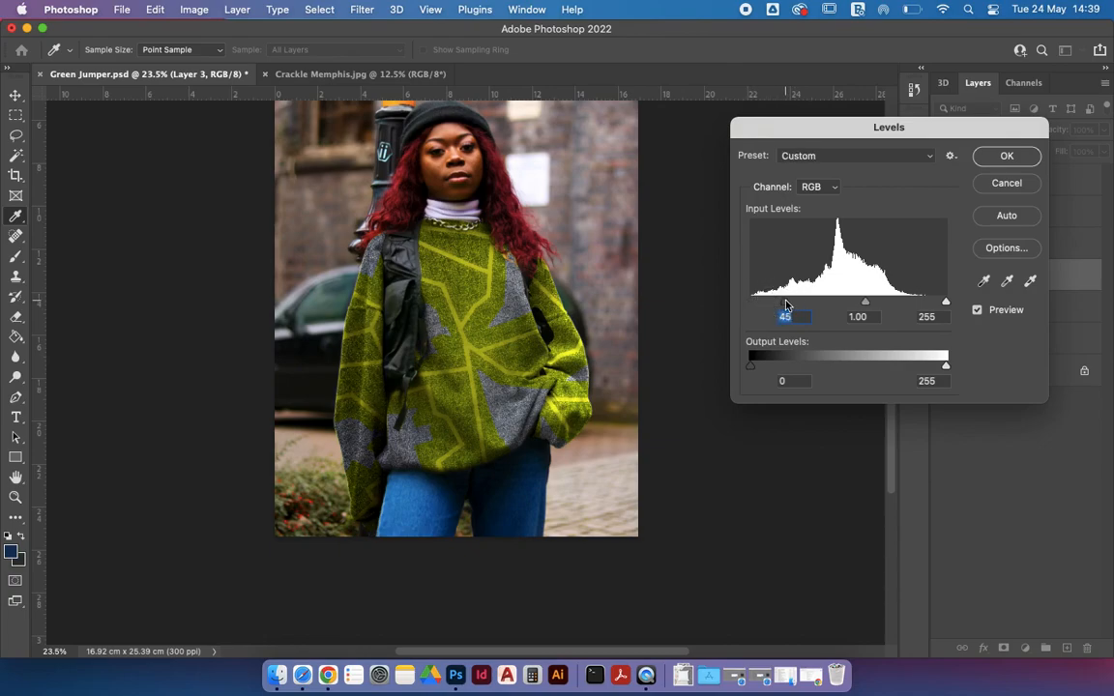
{"action": "left_click_drag", "start_coordinate": [946, 305], "coordinate": [835, 306]}
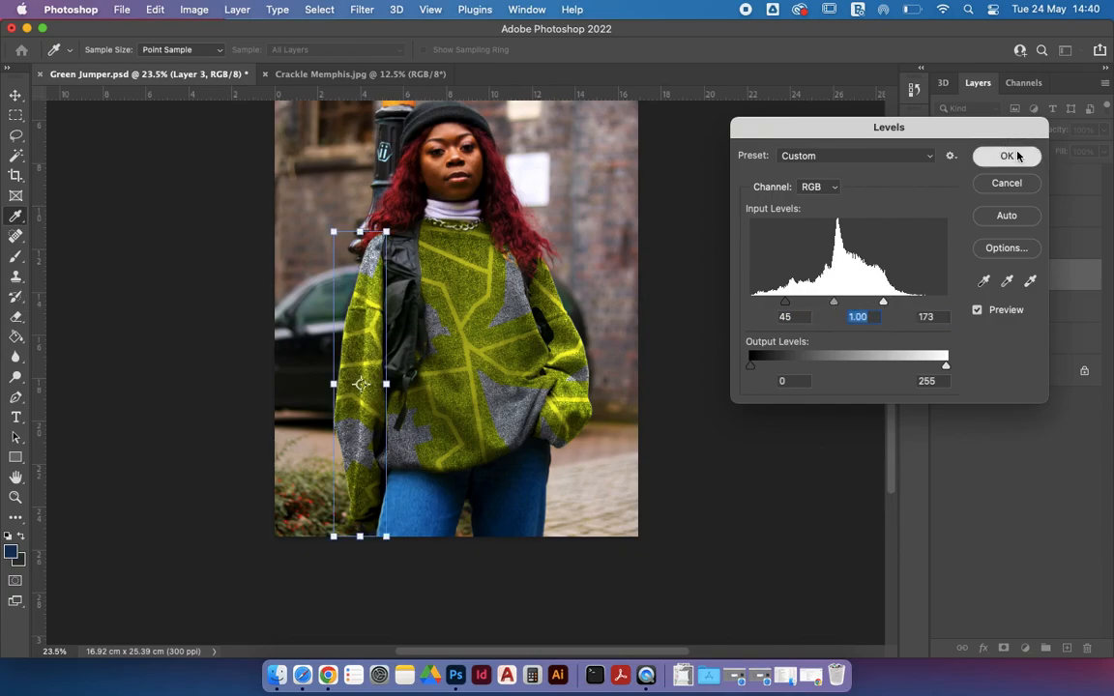
{"action": "left_click", "coordinate": [1016, 157]}
Adjust the jumper body on Layer 1 with Levels, setting input levels to 36, 0.92 and 195, and deselect the layer
{"action": "left_click", "coordinate": [1006, 350]}
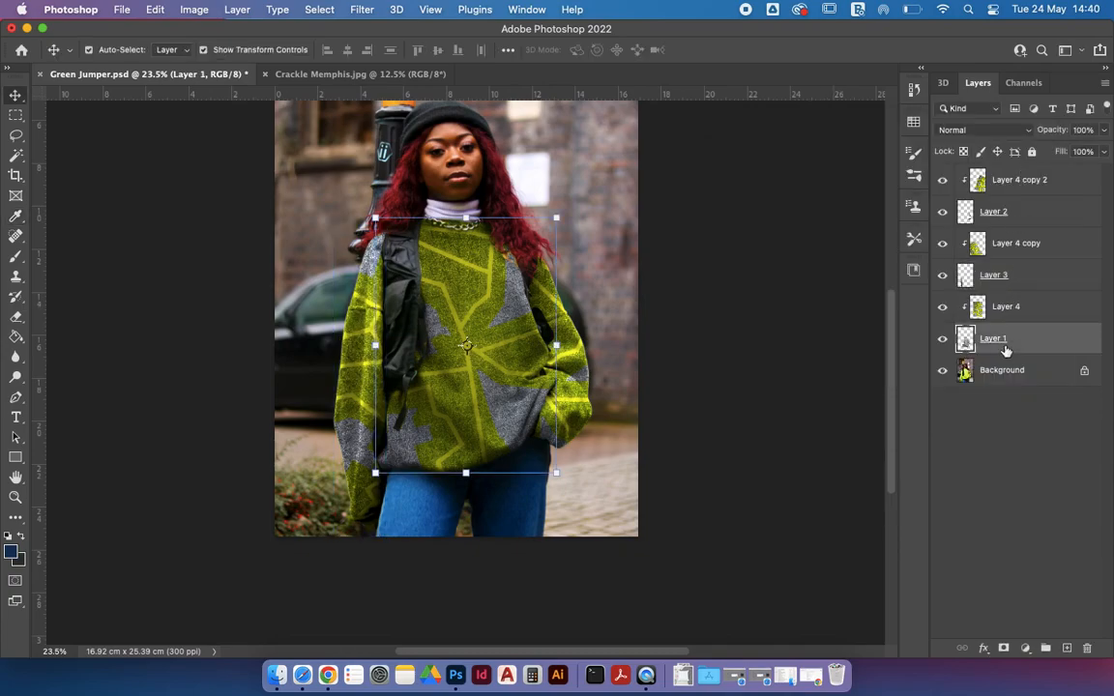
{"action": "left_click", "coordinate": [154, 9]}
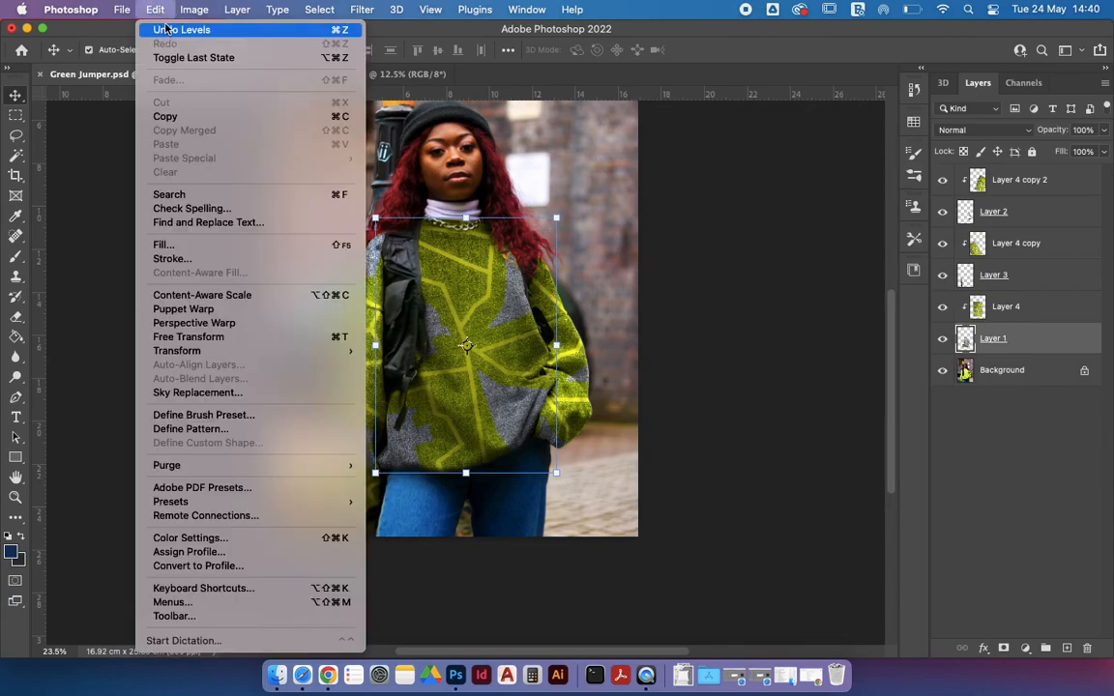
{"action": "mouse_move", "coordinate": [194, 10]}
{"action": "mouse_move", "coordinate": [313, 50]}
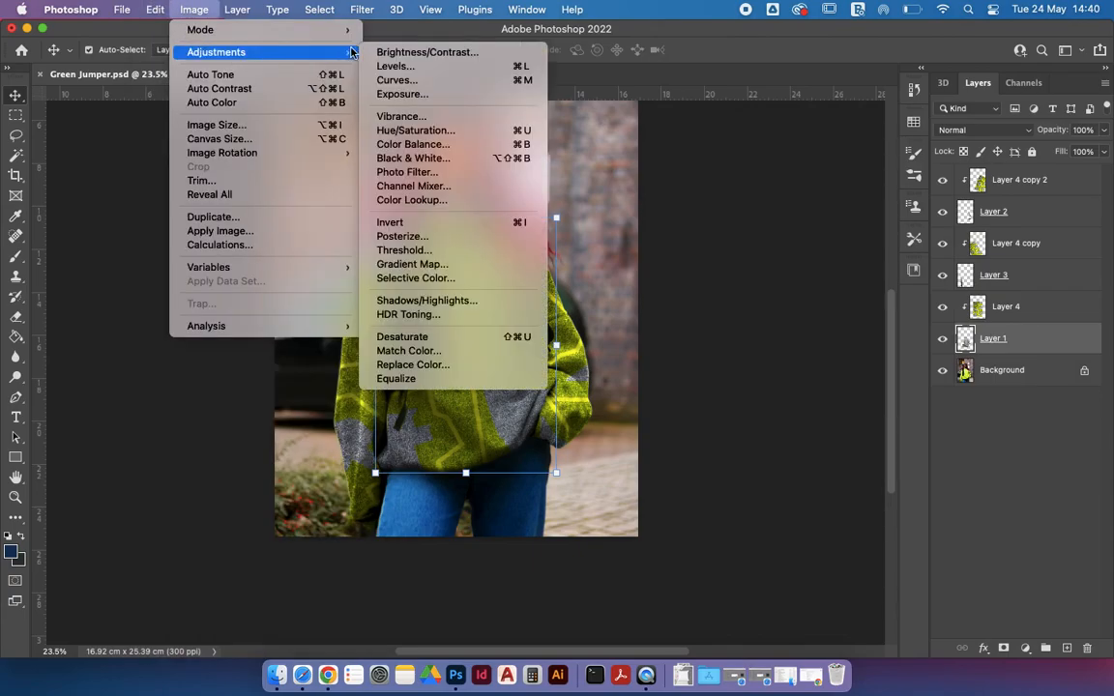
{"action": "left_click", "coordinate": [396, 67]}
{"action": "left_click_drag", "start_coordinate": [946, 301], "coordinate": [900, 302]}
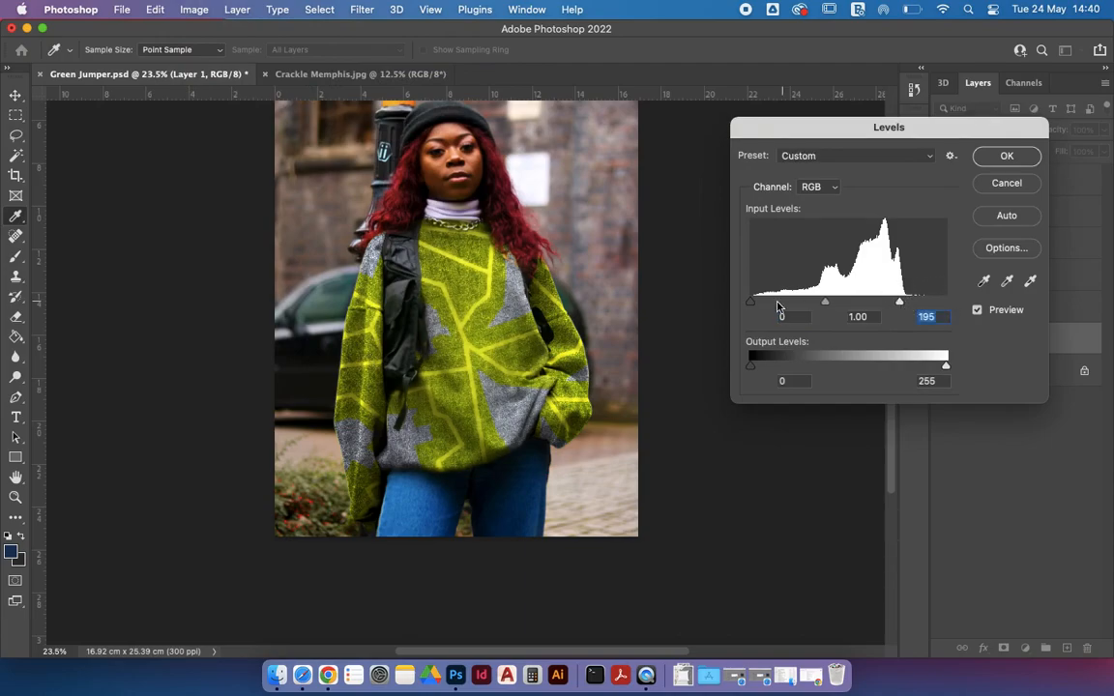
{"action": "left_click_drag", "start_coordinate": [752, 302], "coordinate": [843, 305]}
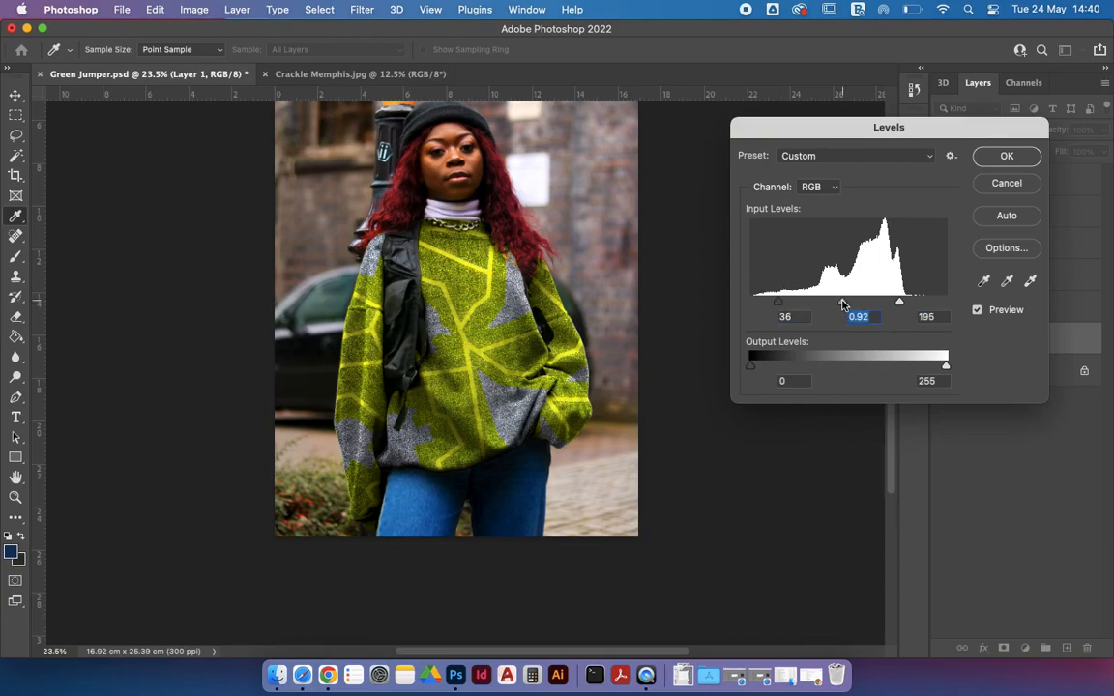
{"action": "left_click", "coordinate": [1006, 157]}
{"action": "left_click", "coordinate": [726, 455]}
Save the layered document to the Desktop as Green Jumper.psd in Photoshop format with Maximize Compatibility on
{"action": "scroll", "coordinate": [723, 454], "scroll_direction": "down", "scroll_amount": 1}
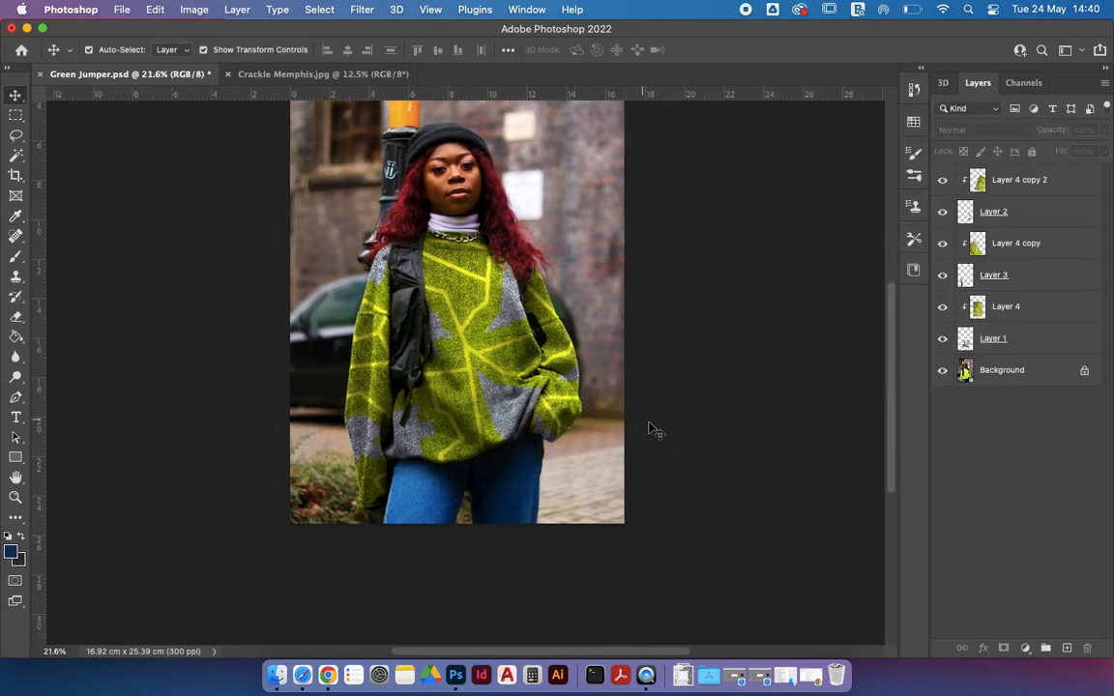
{"action": "scroll", "coordinate": [254, 181], "scroll_direction": "up", "scroll_amount": 5}
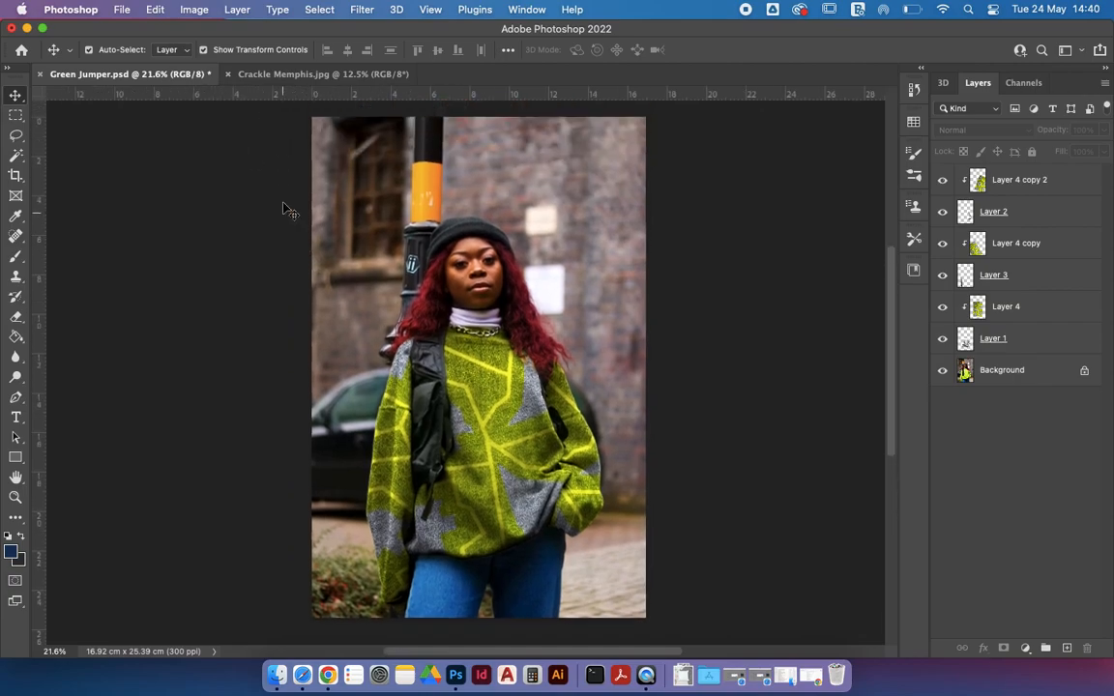
{"action": "left_click", "coordinate": [120, 10]}
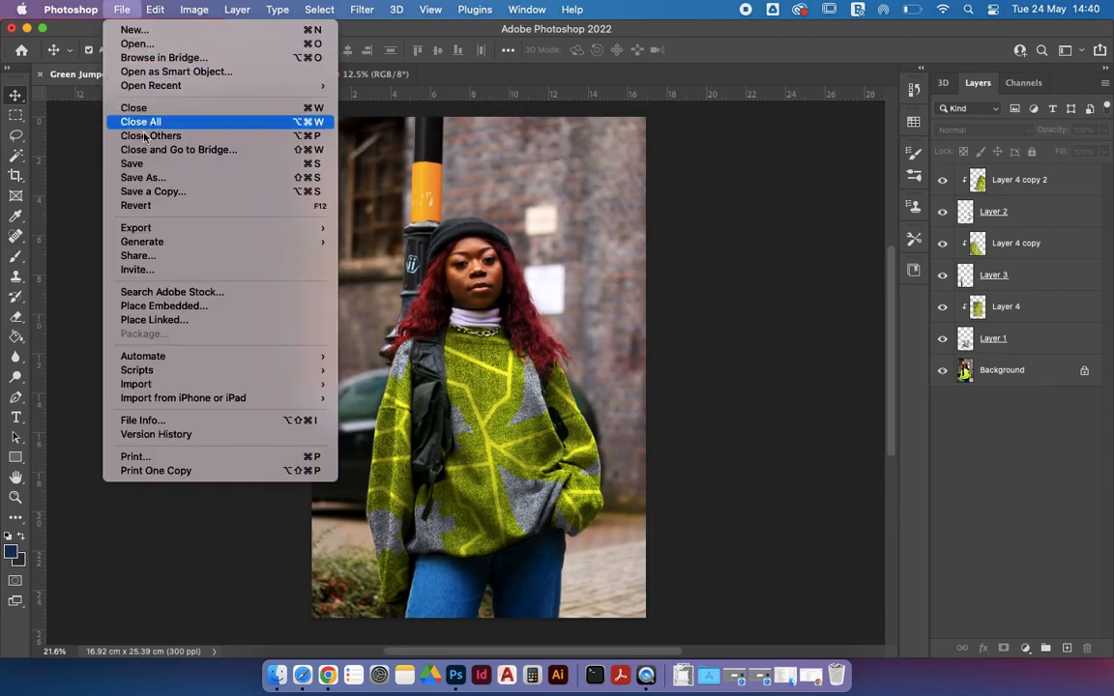
{"action": "left_click", "coordinate": [143, 177]}
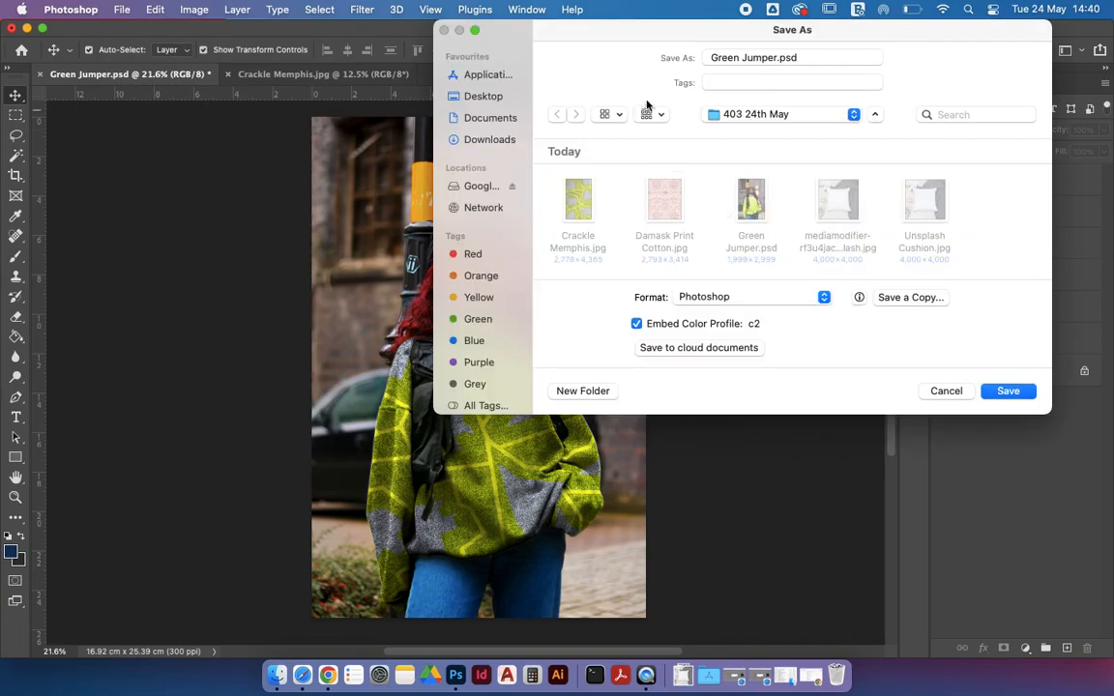
{"action": "left_click", "coordinate": [448, 95]}
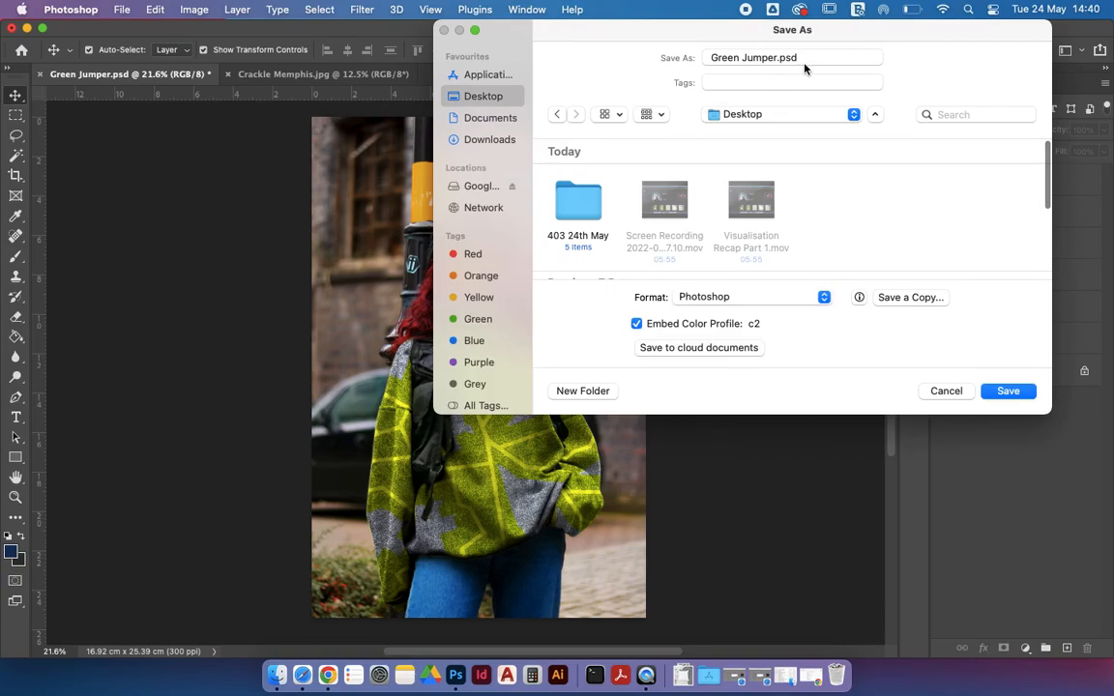
{"action": "left_click", "coordinate": [991, 392]}
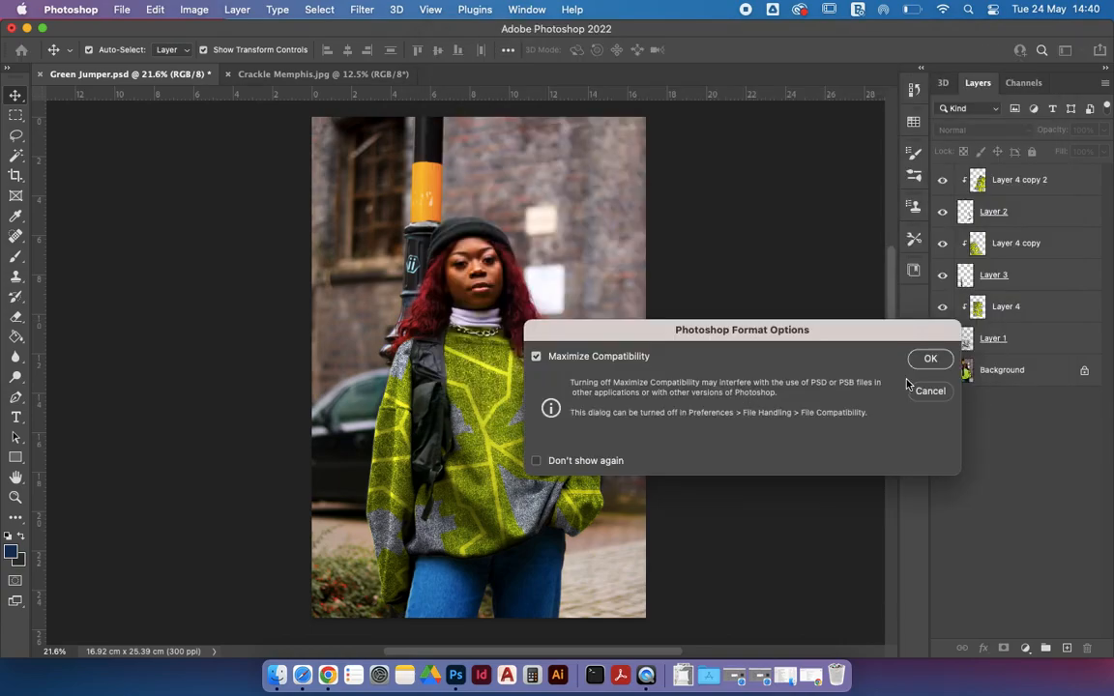
{"action": "left_click", "coordinate": [929, 360]}
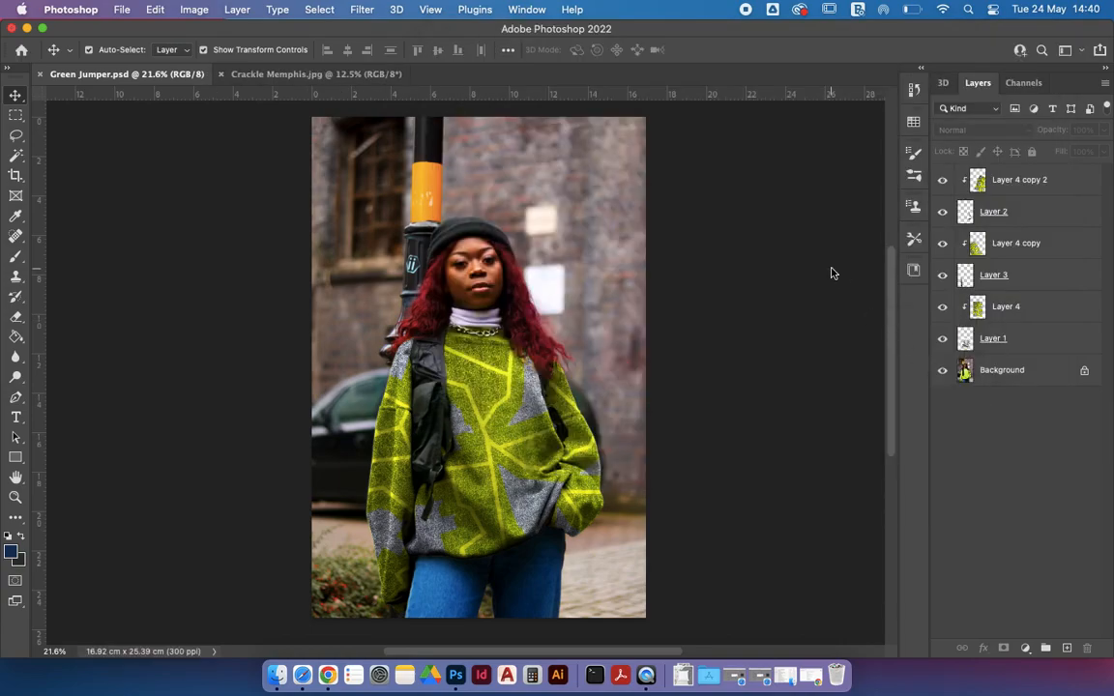
Save a JPEG copy named Green Jumper copy.jpg to the Desktop at Maximum quality 10 with Baseline ("Standard") format
{"action": "left_click", "coordinate": [123, 10]}
{"action": "left_click", "coordinate": [208, 191]}
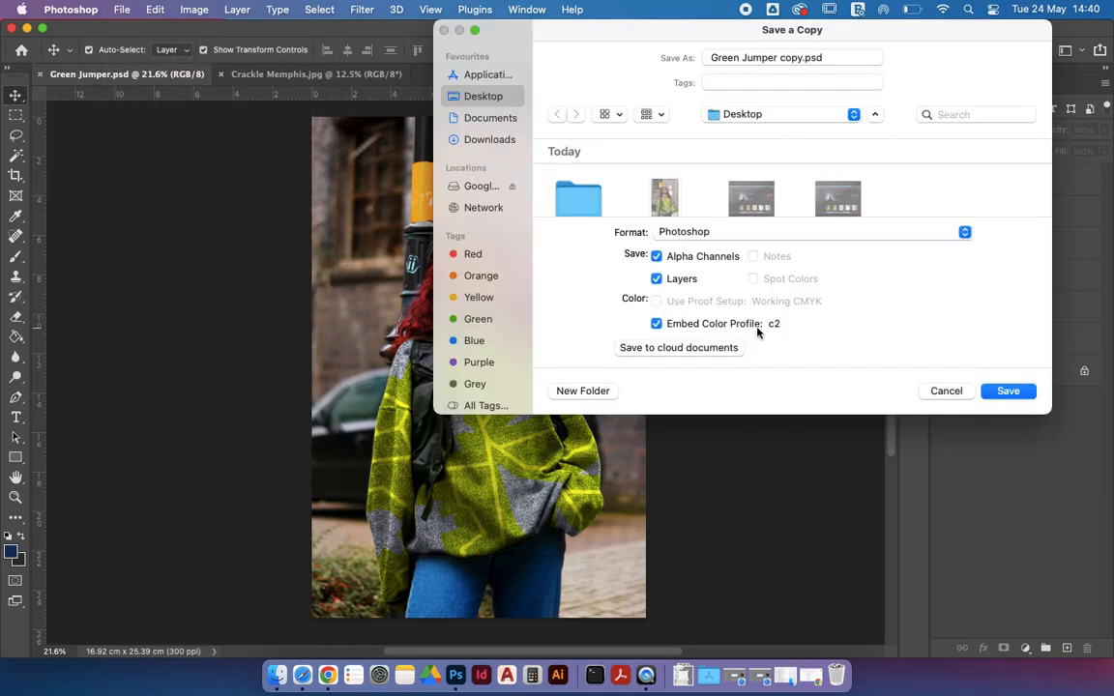
{"action": "left_click", "coordinate": [687, 232]}
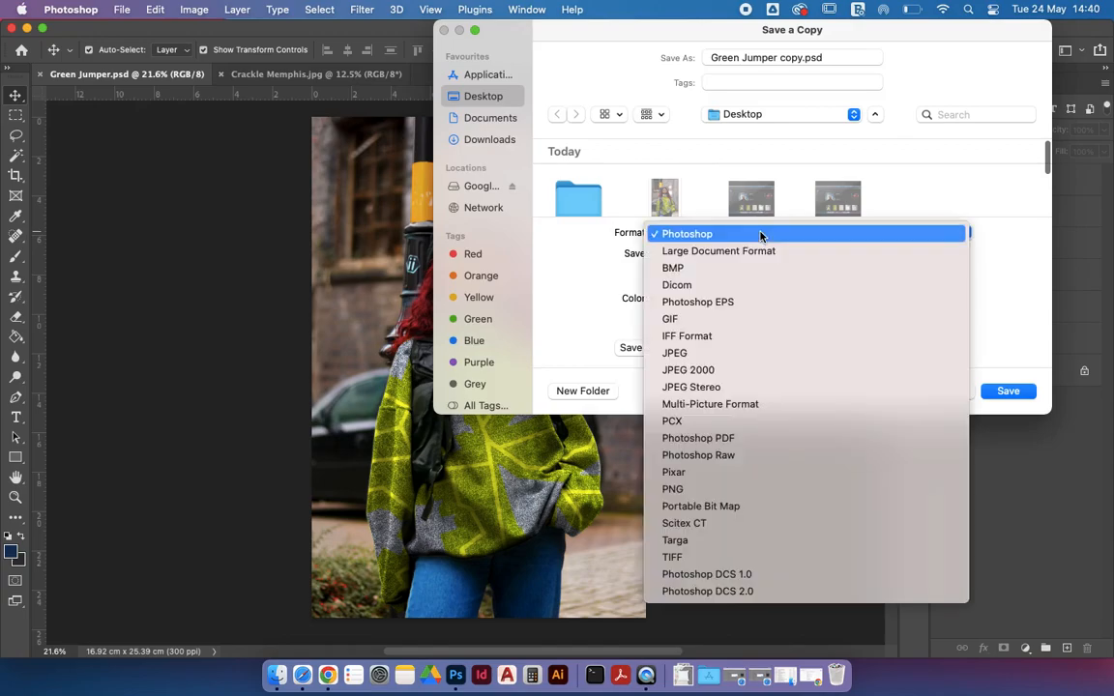
{"action": "left_click", "coordinate": [719, 356]}
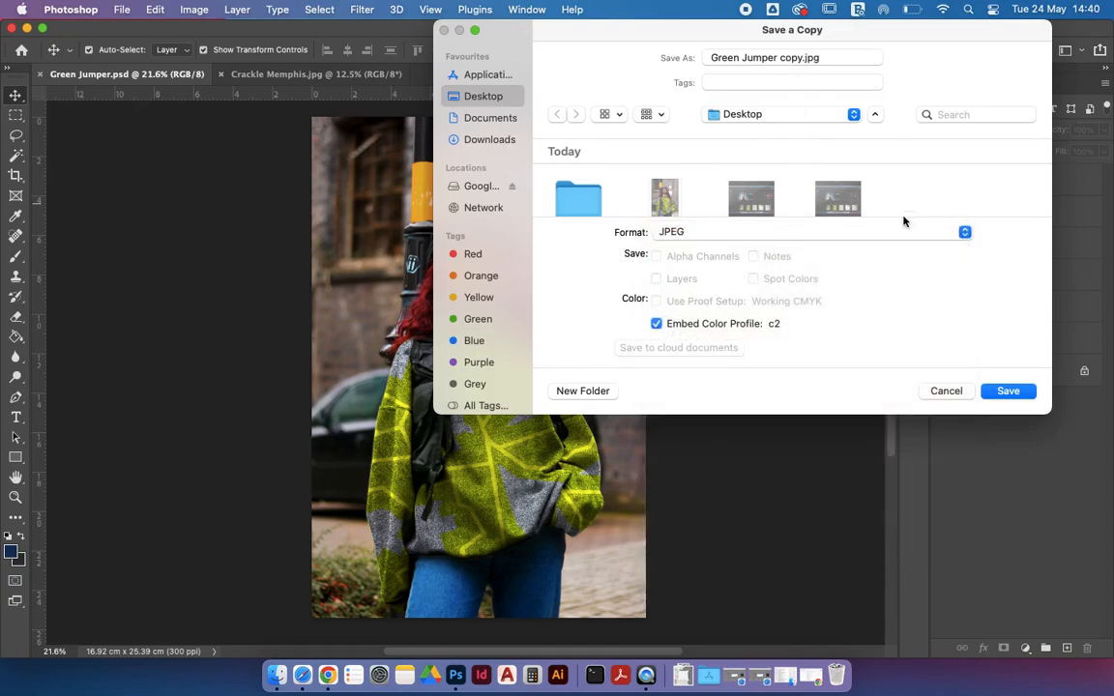
{"action": "left_click", "coordinate": [1007, 391]}
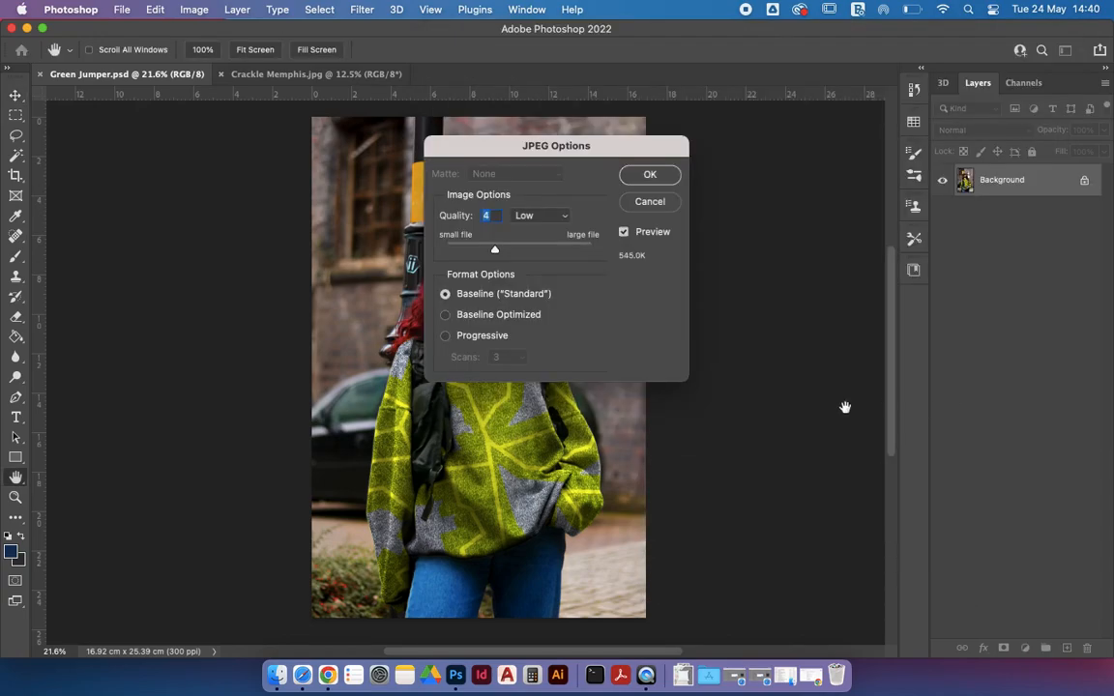
{"action": "left_click_drag", "start_coordinate": [492, 252], "coordinate": [570, 248]}
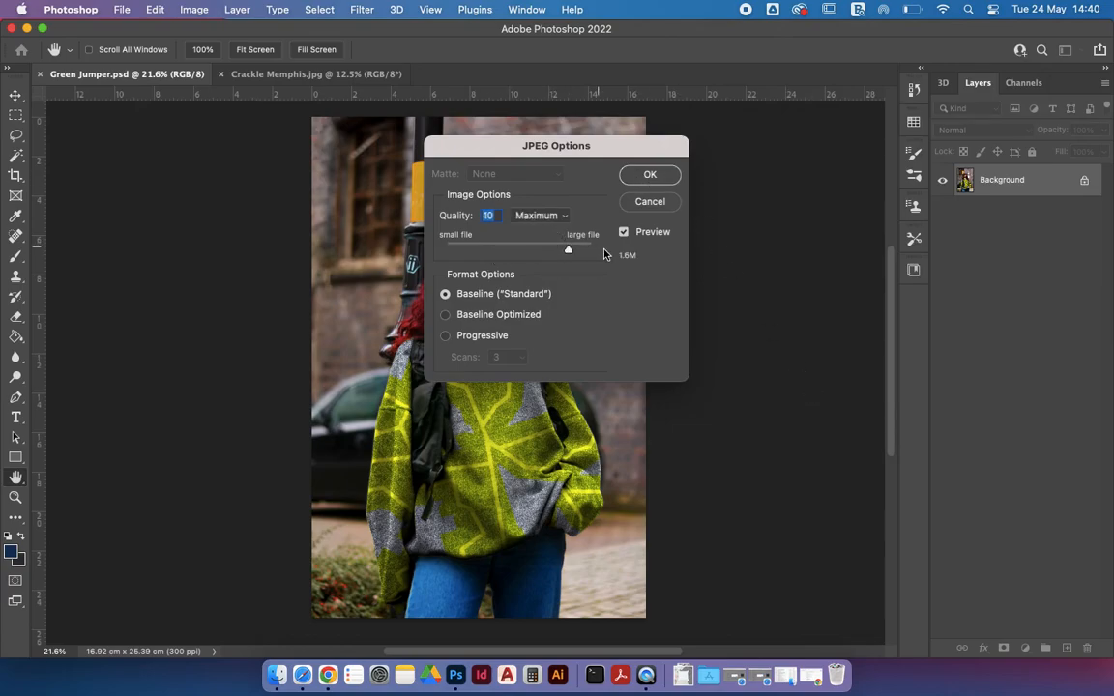
{"action": "left_click", "coordinate": [650, 175]}
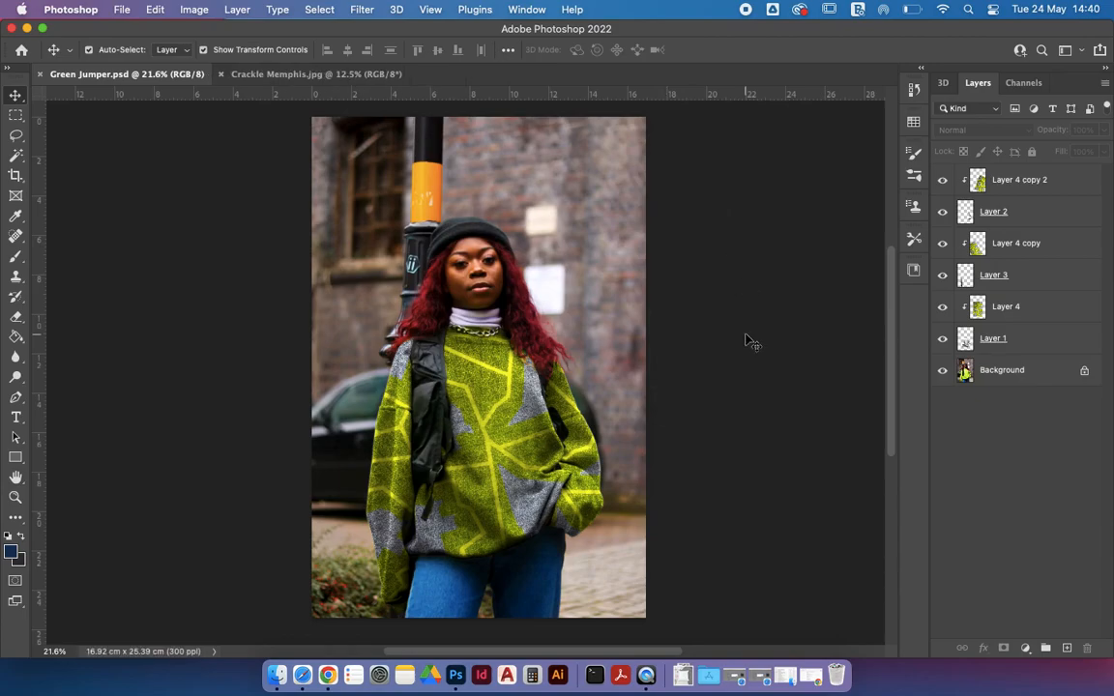